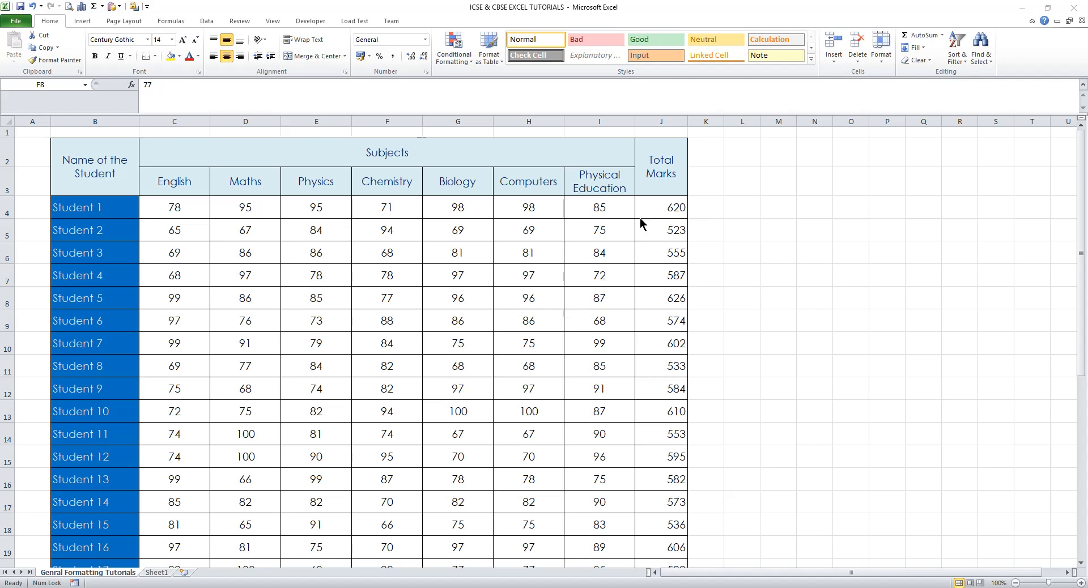
Insert a 2-D Clustered Column chart from the student marks table.
click(76, 23)
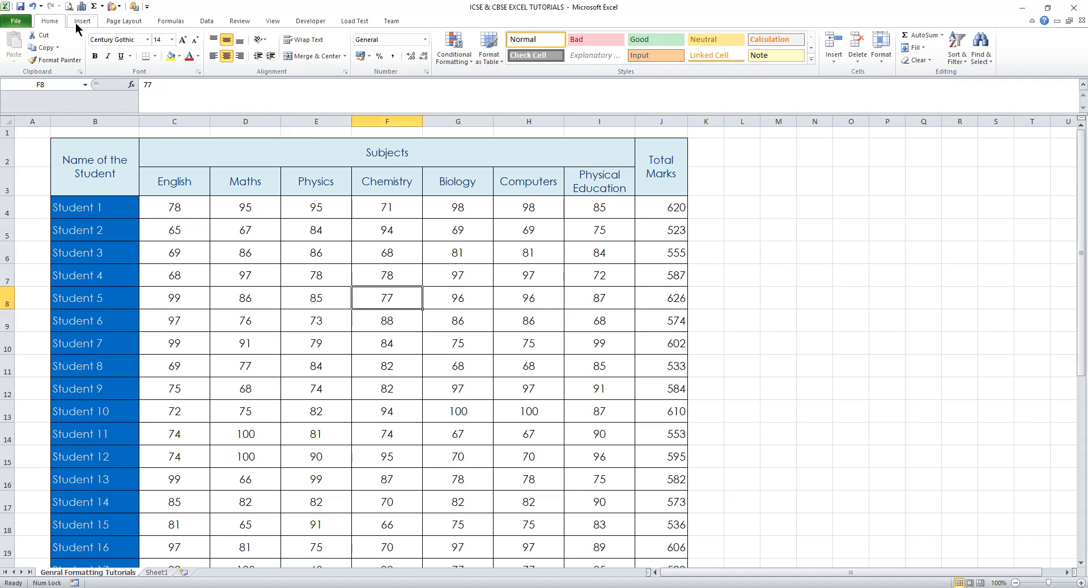
click(76, 23)
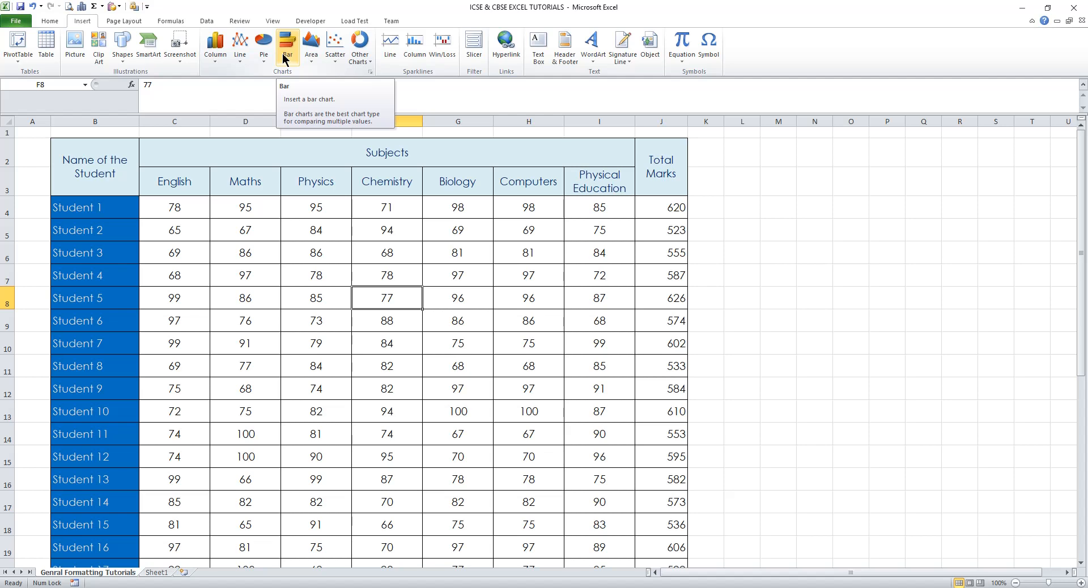
click(215, 60)
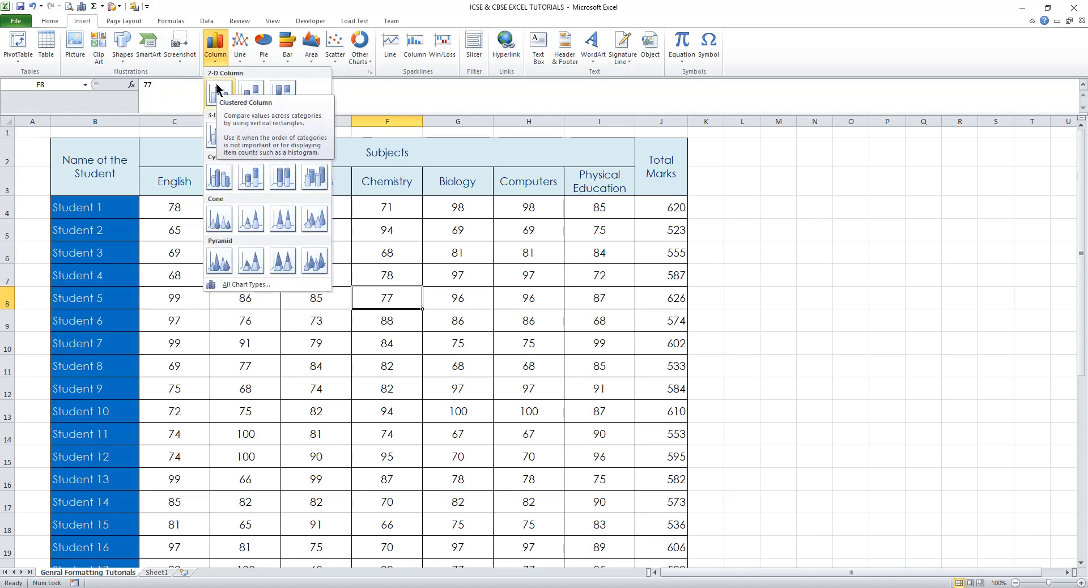
click(240, 61)
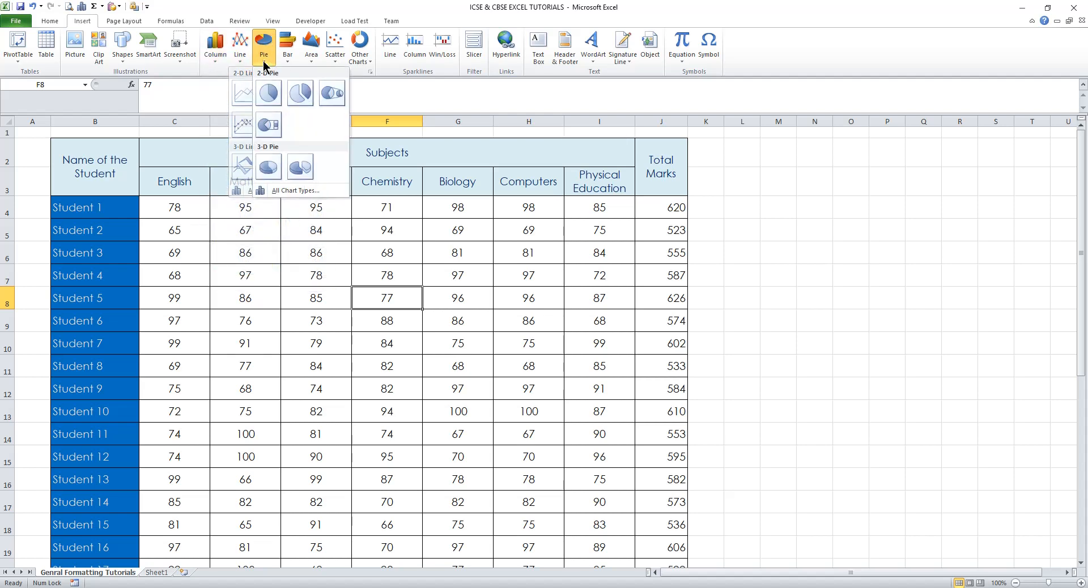
mouse_move(281, 60)
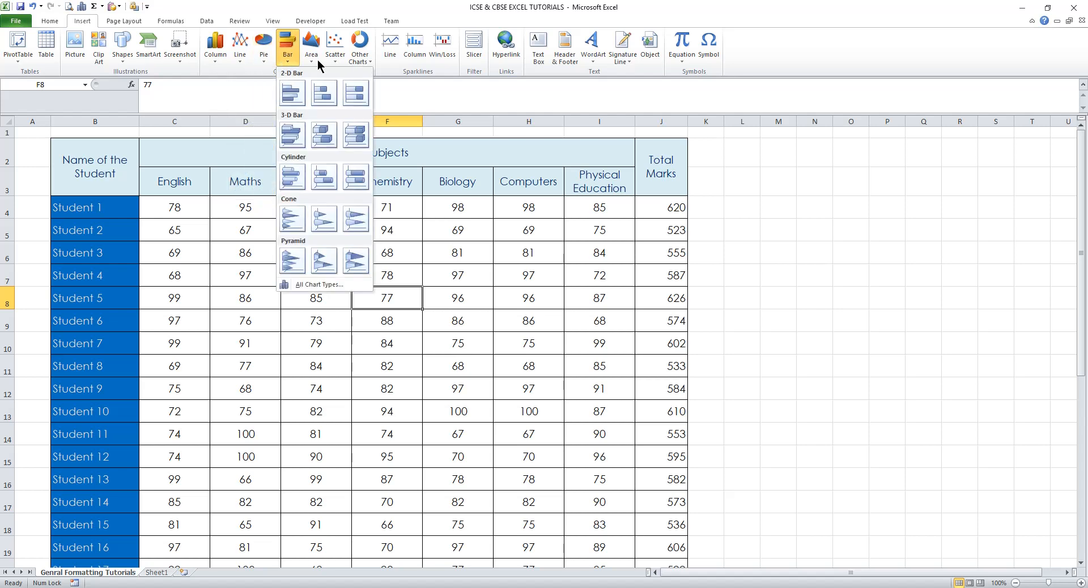
mouse_move(327, 60)
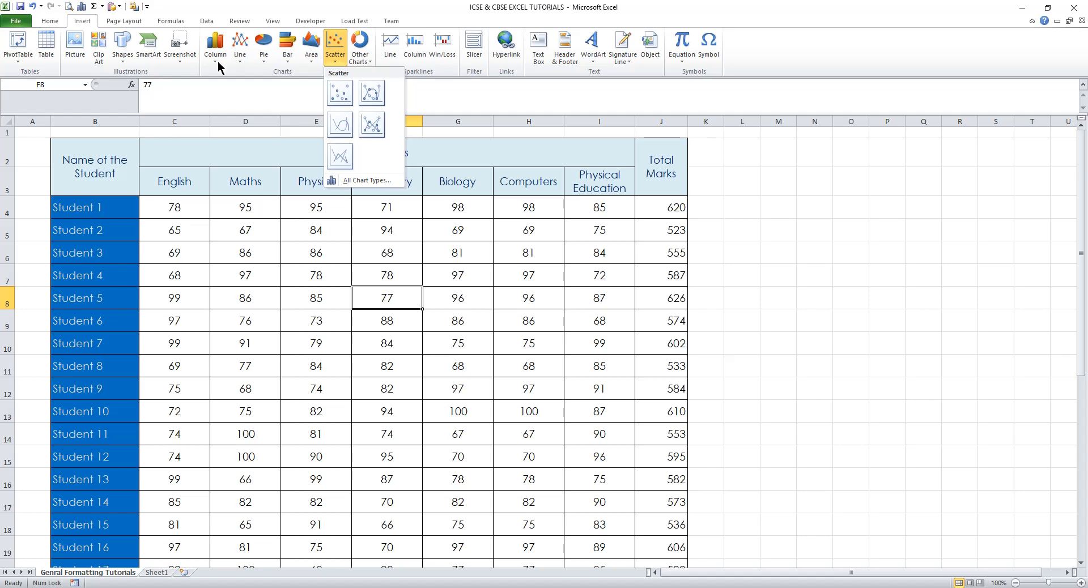
mouse_move(218, 61)
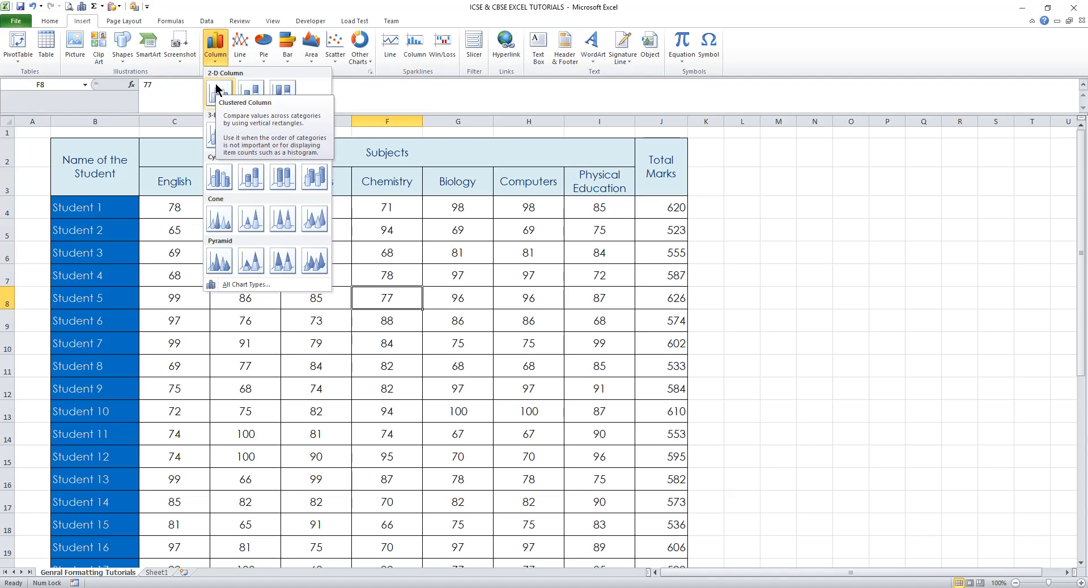
click(216, 89)
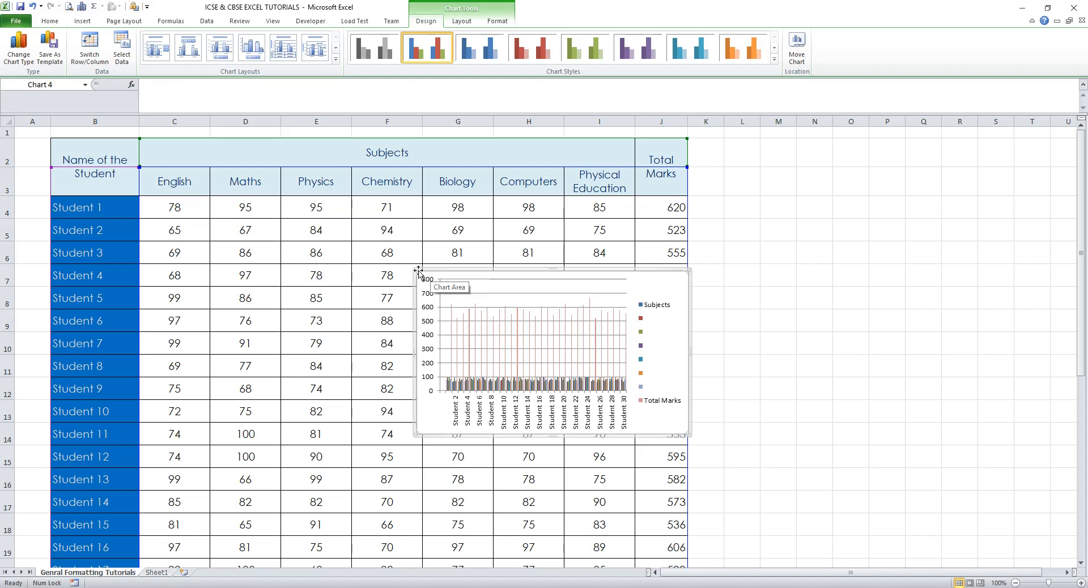
Enlarge and reposition the chart so it spans about columns F to S and rows 2 to 18.
drag(416, 269, 271, 166)
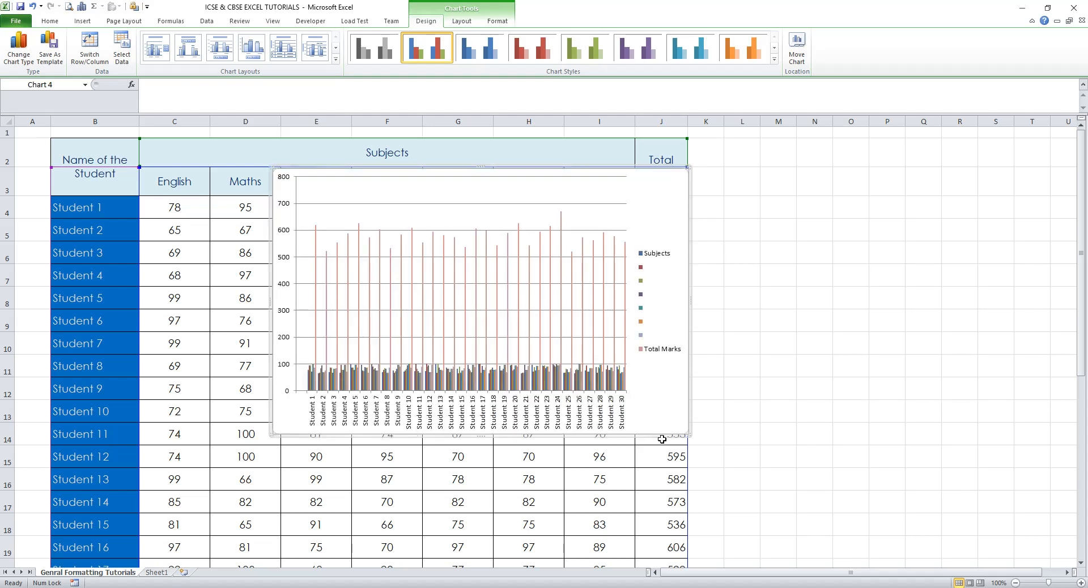
drag(687, 438, 672, 476)
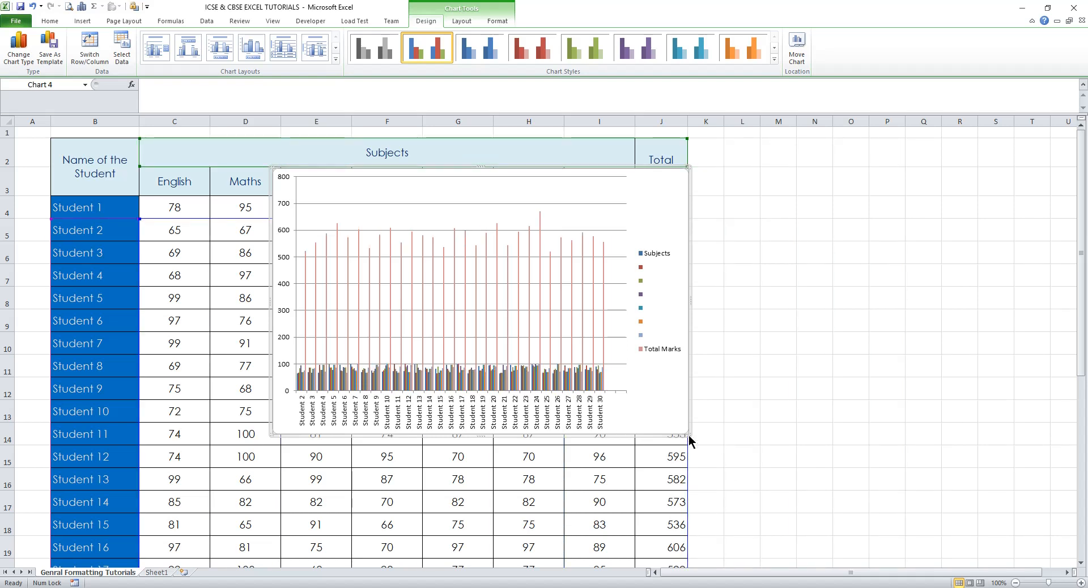
mouse_move(689, 439)
mouse_down()
mouse_move(731, 451)
mouse_move(689, 444)
mouse_up()
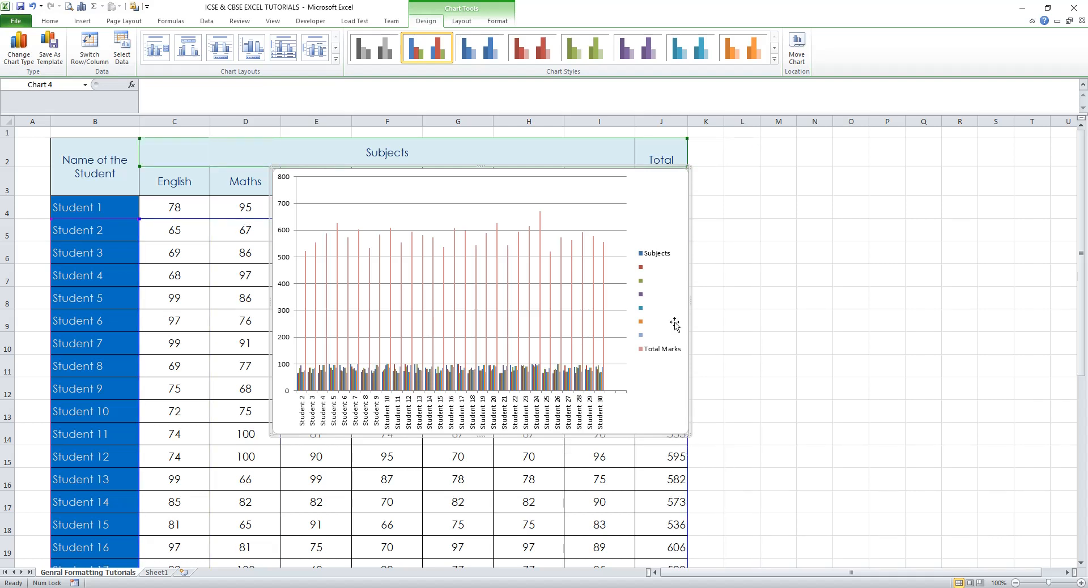
click(676, 304)
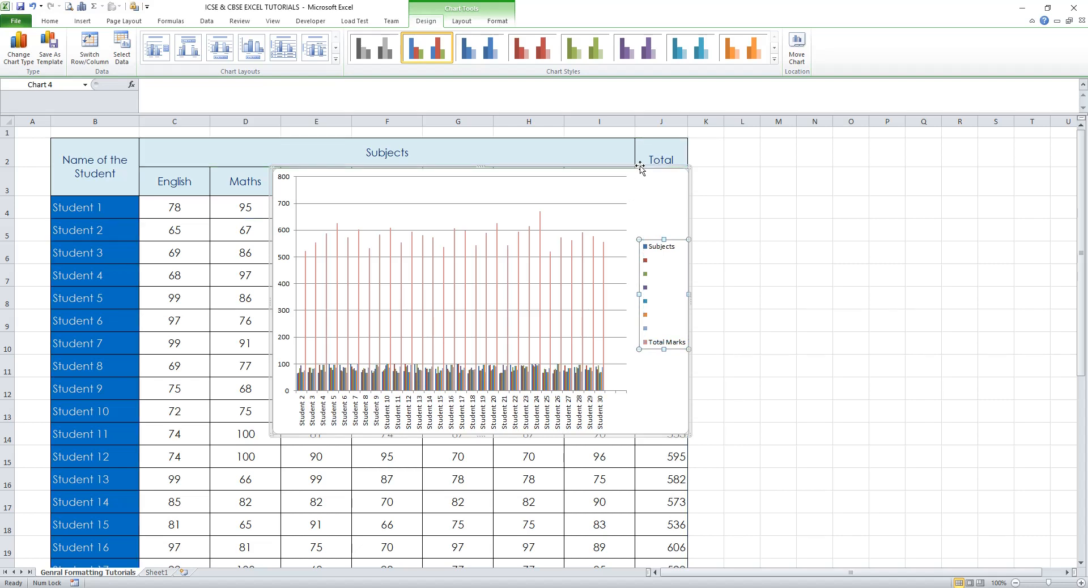
drag(637, 166, 848, 177)
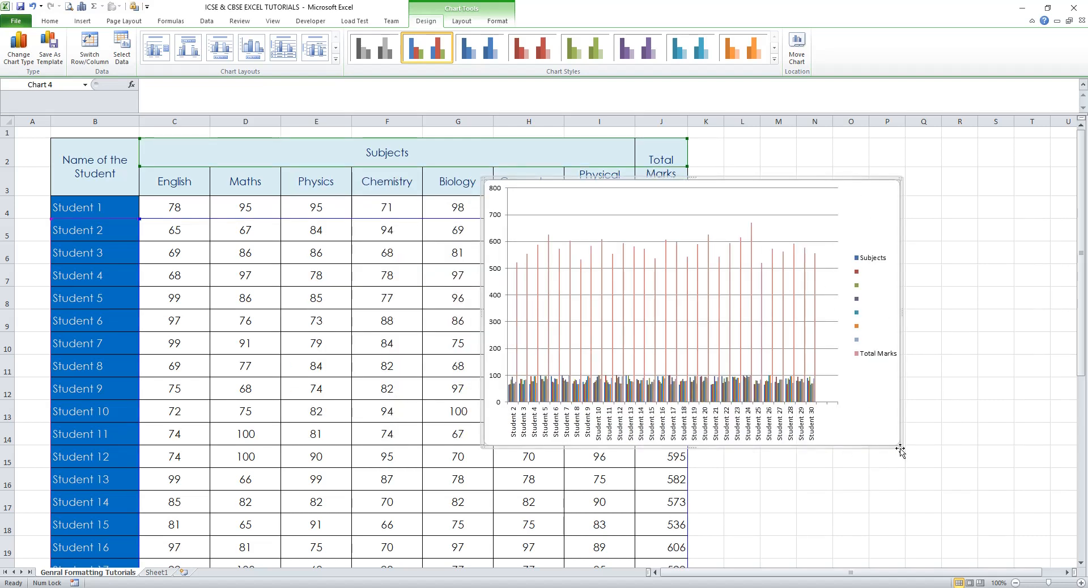
drag(902, 448, 1015, 532)
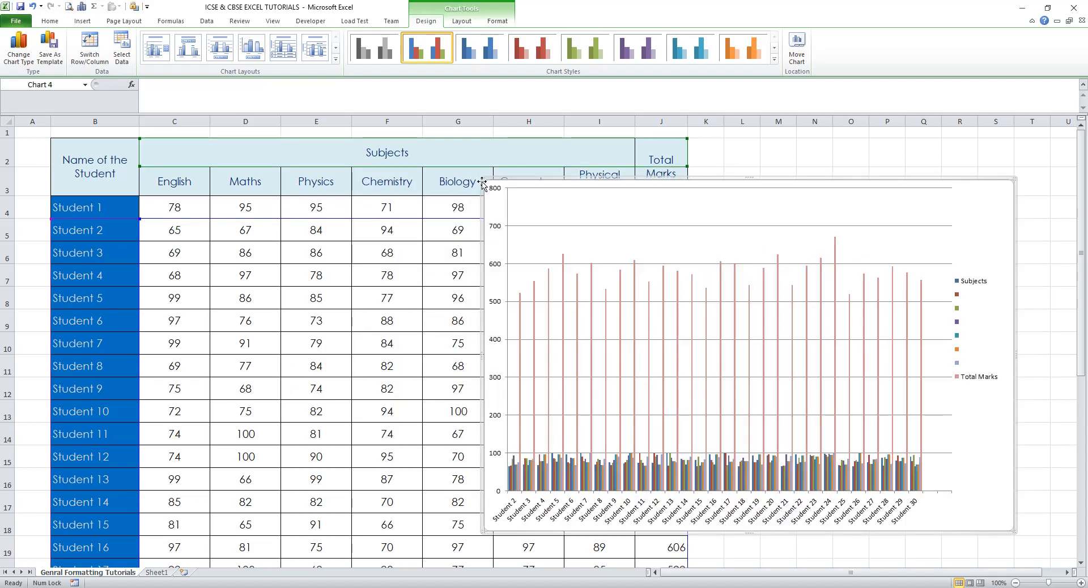
drag(483, 180, 374, 146)
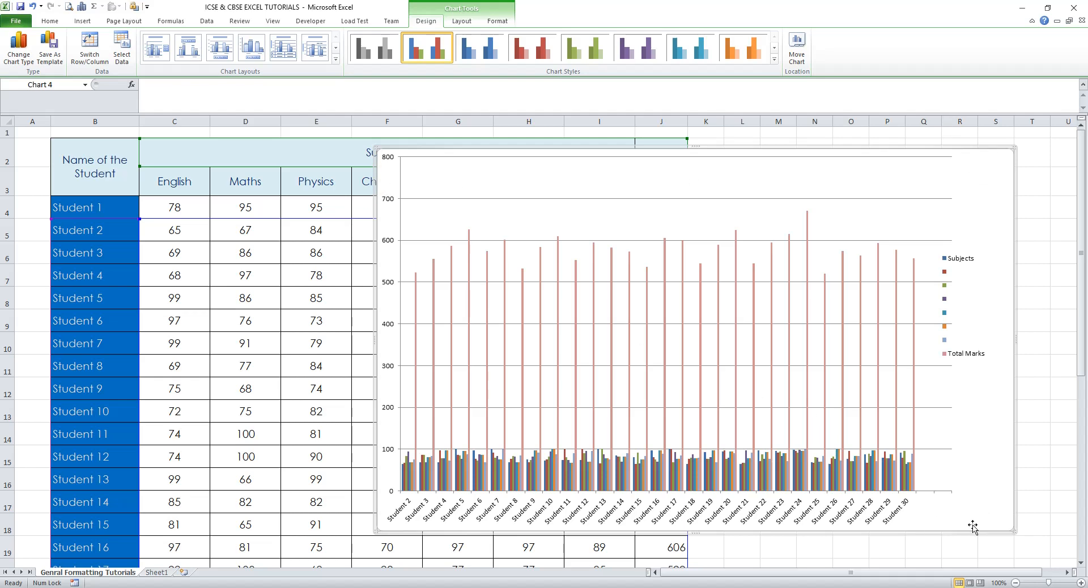
Remove all existing data series from the chart's data source, leaving the chart blank.
right_click(988, 506)
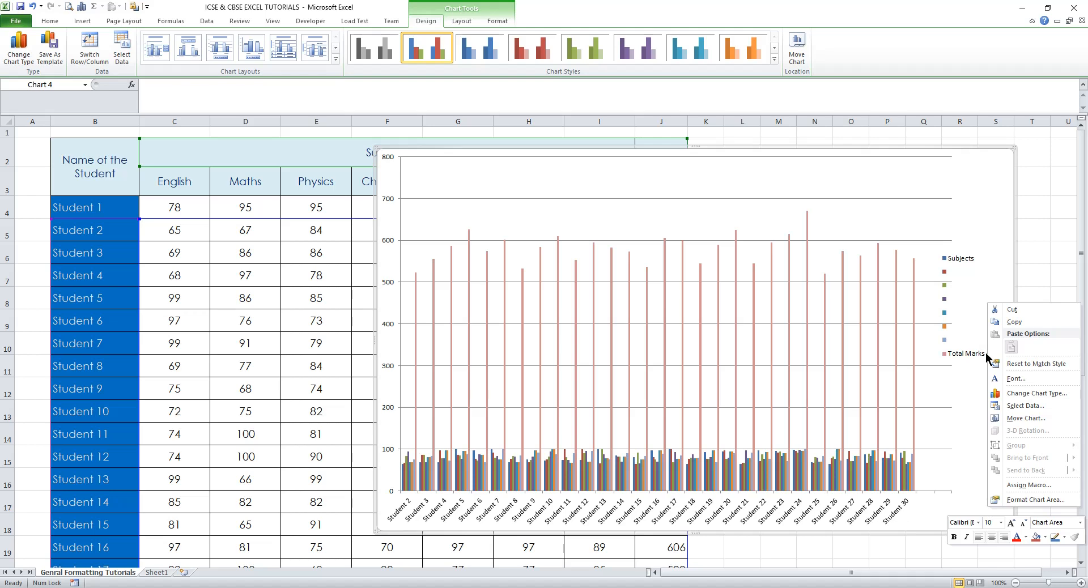
click(1015, 406)
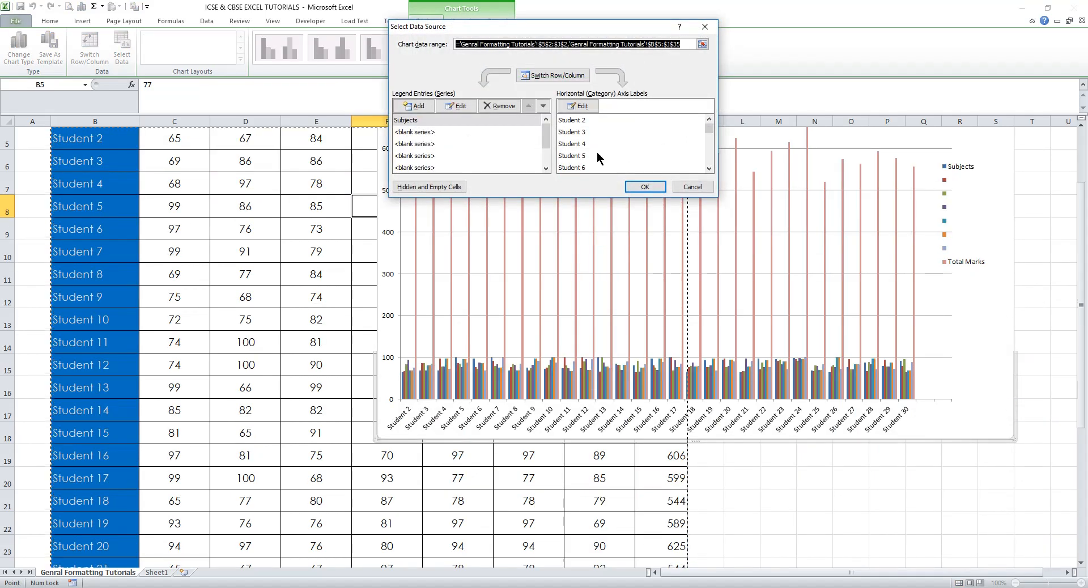
click(453, 119)
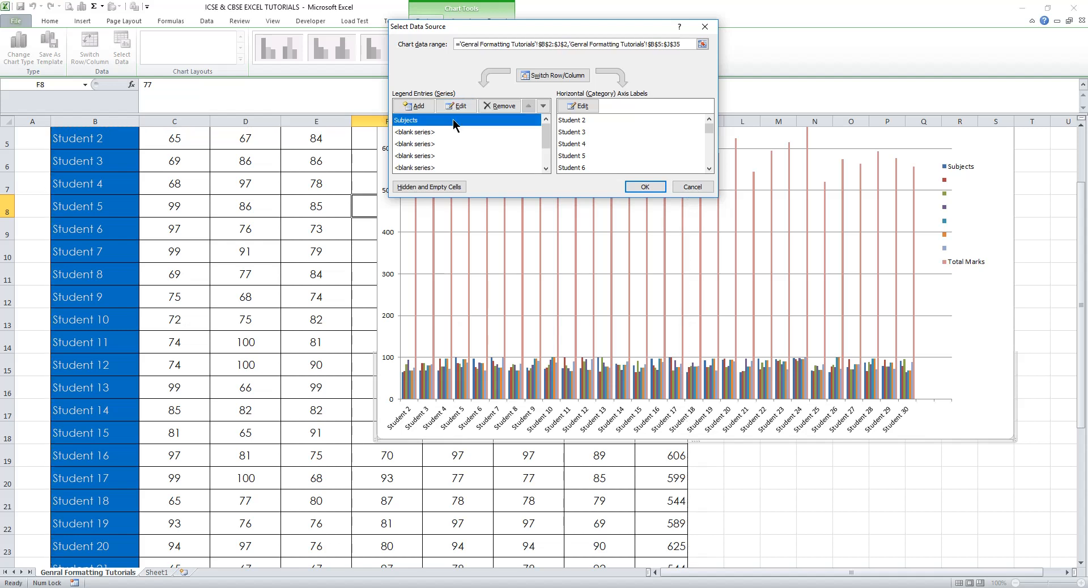
click(502, 111)
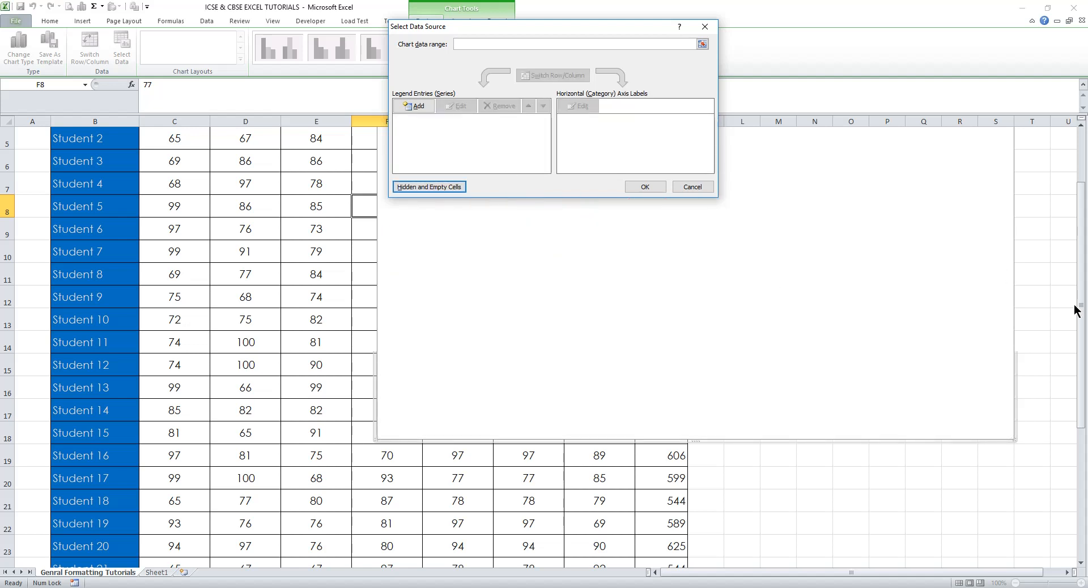
click(685, 188)
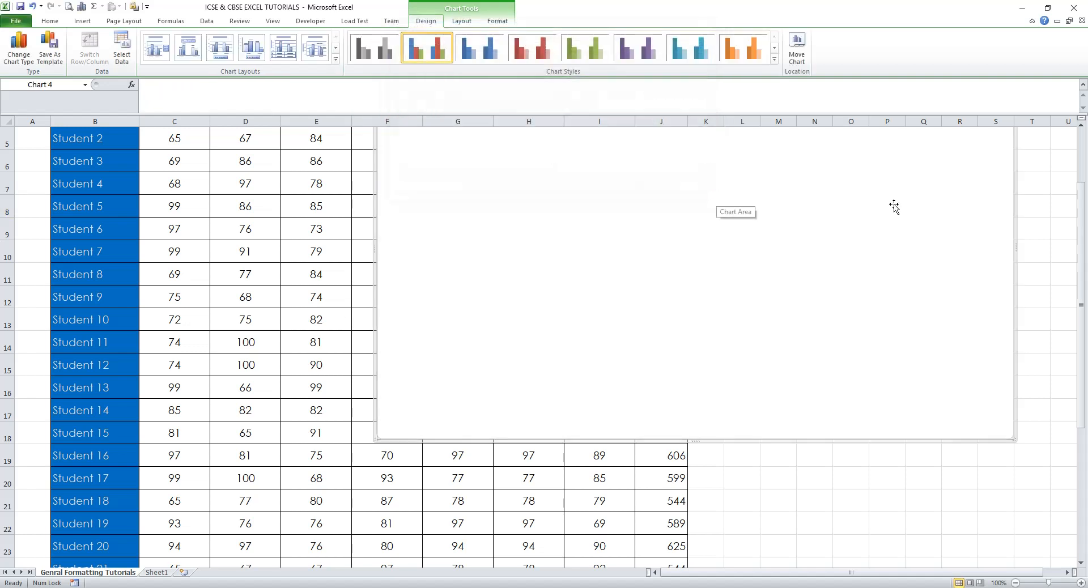
Add a chart series named from the English header in C3, with the marks in C4:C9 as its values.
click(1083, 221)
drag(1083, 221, 1081, 175)
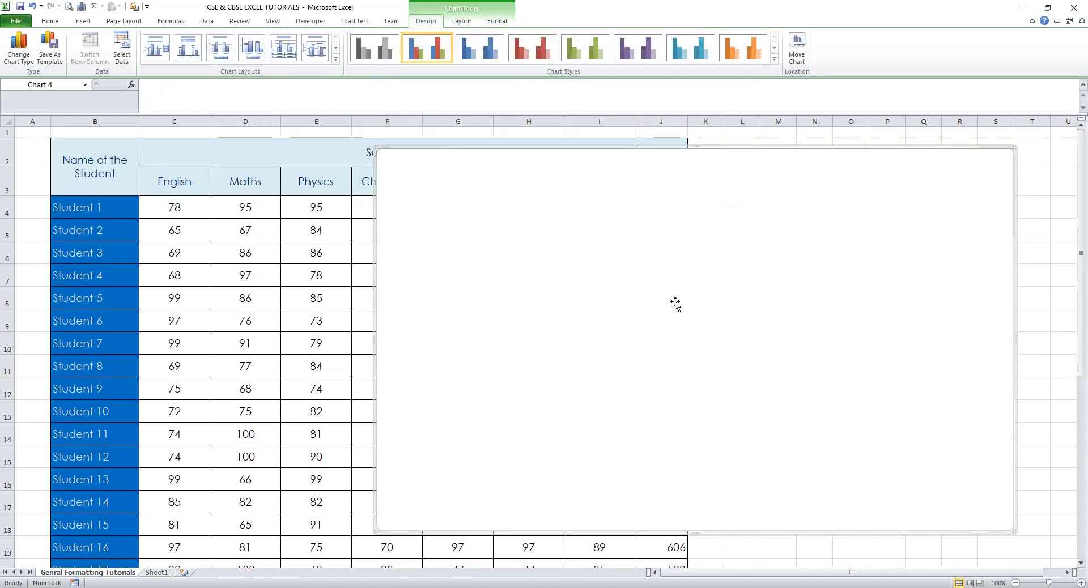
right_click(395, 184)
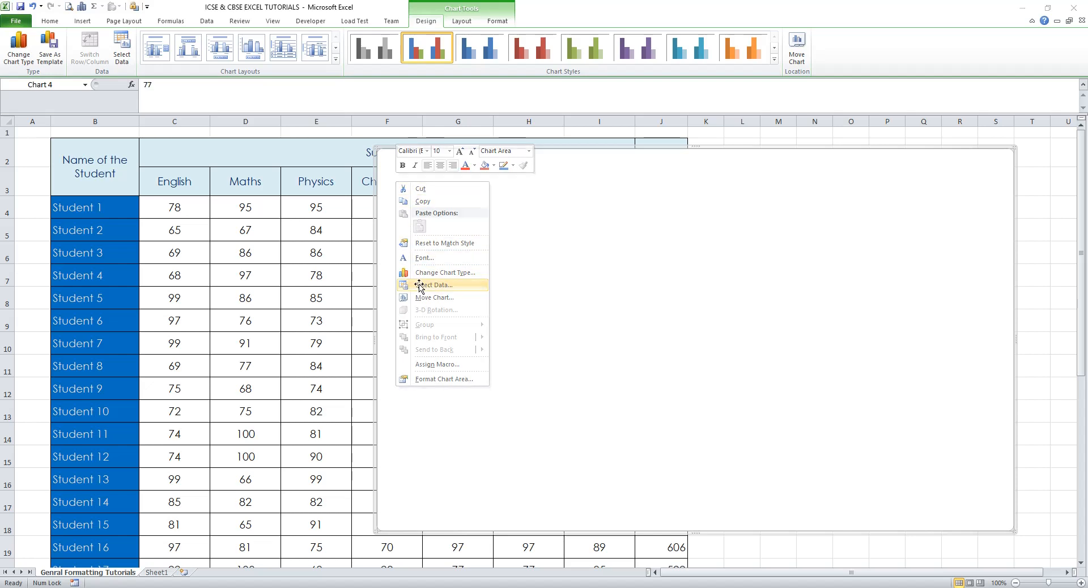
click(420, 285)
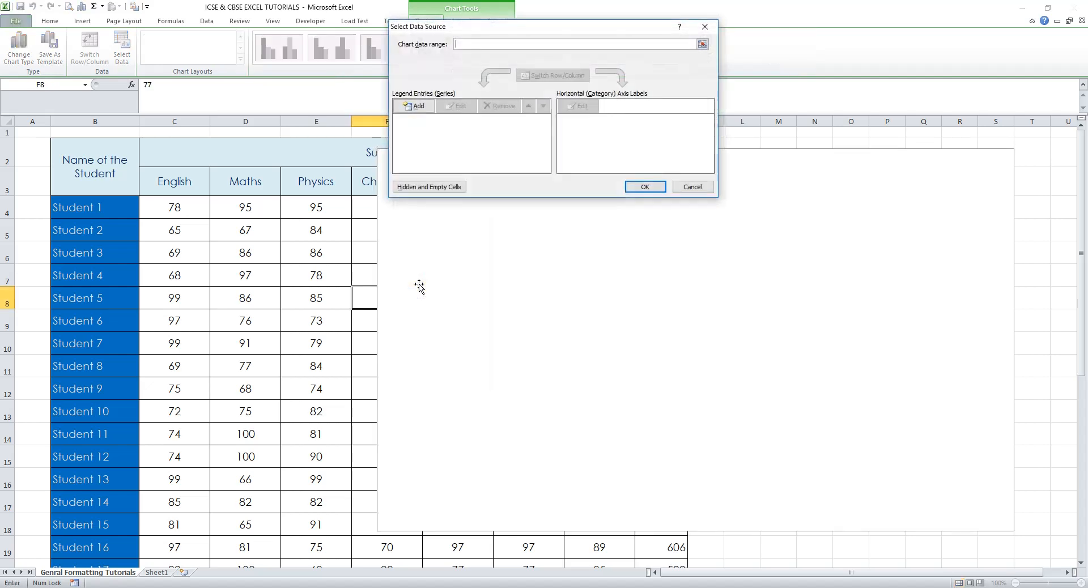
click(422, 106)
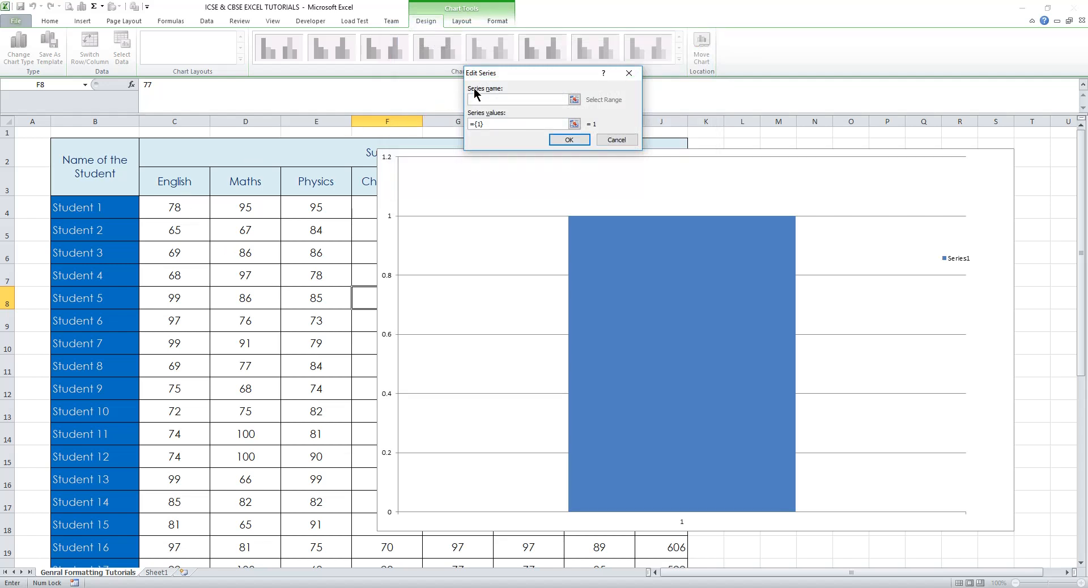
click(195, 175)
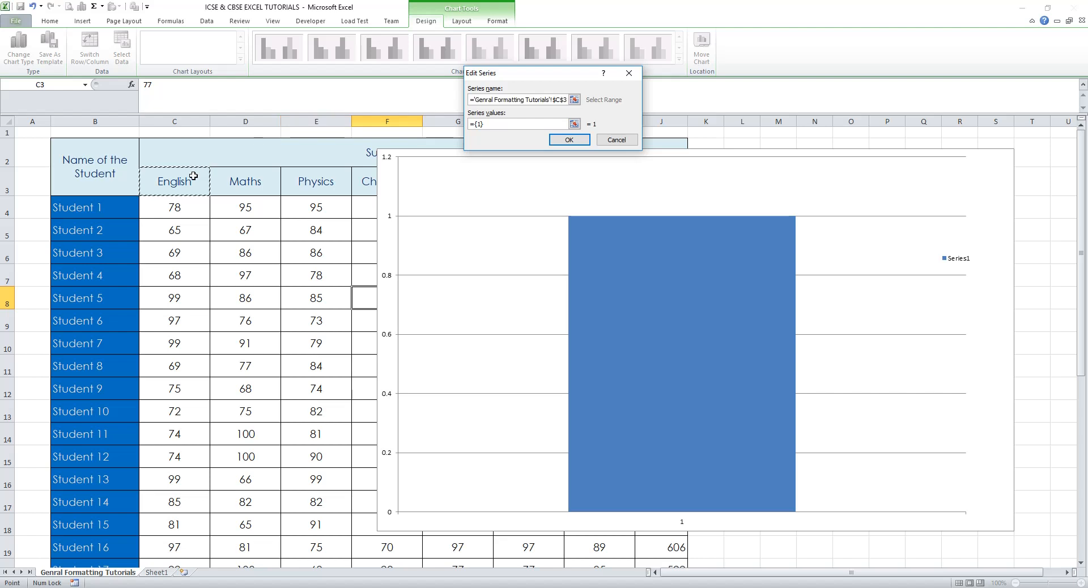
click(575, 124)
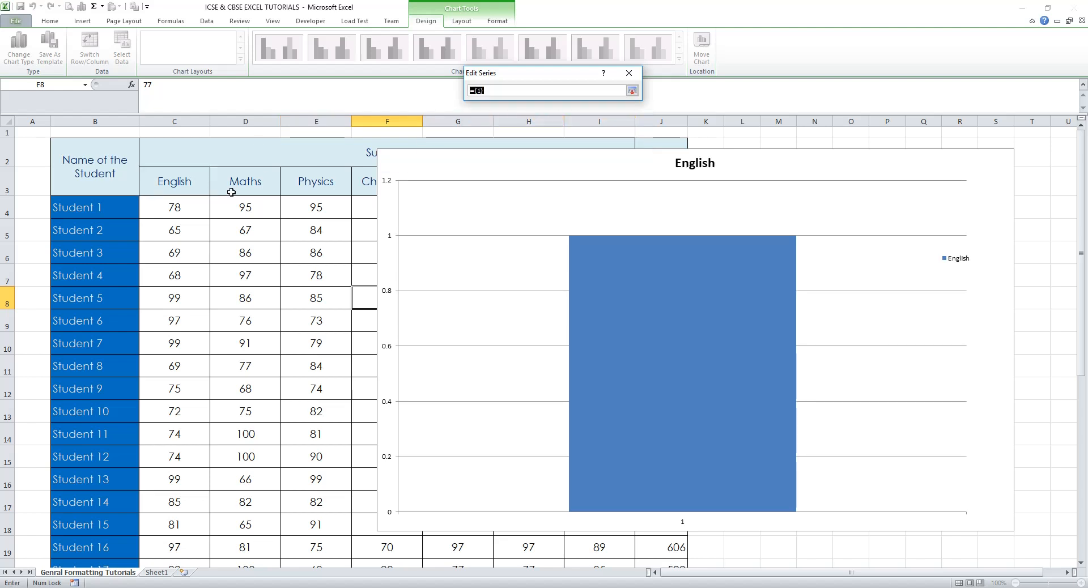
drag(197, 206, 183, 318)
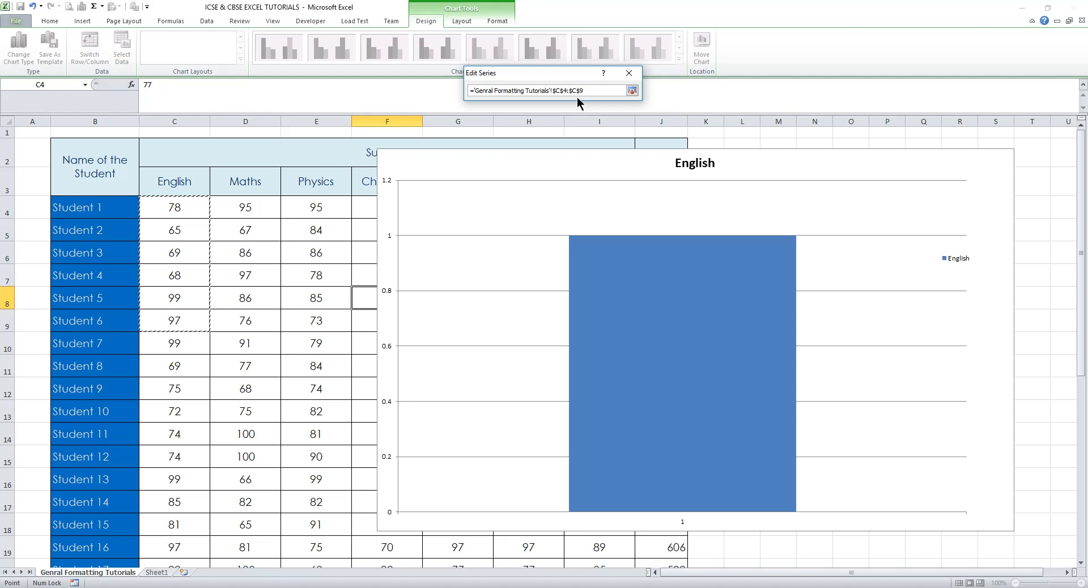
click(633, 91)
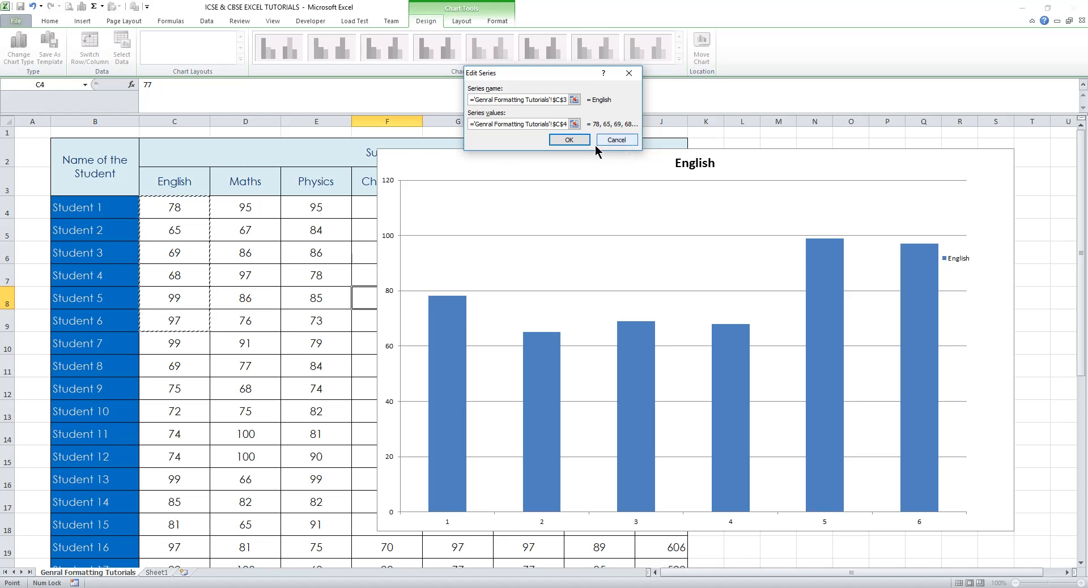
click(570, 140)
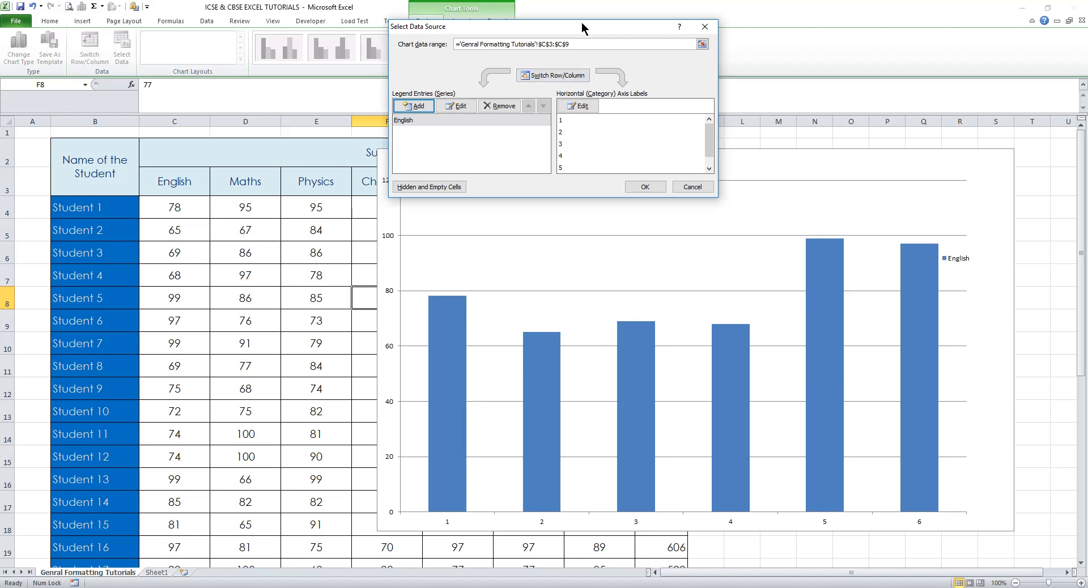
Set the chart's horizontal axis labels to the names Student 1 to Student 6 in B4:B9.
drag(581, 27, 238, 42)
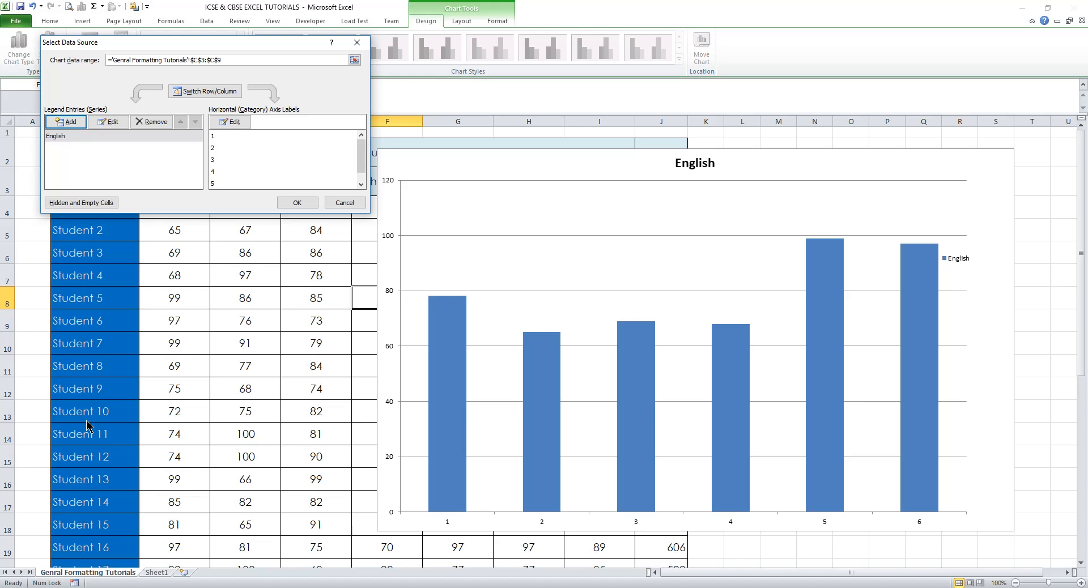
click(243, 123)
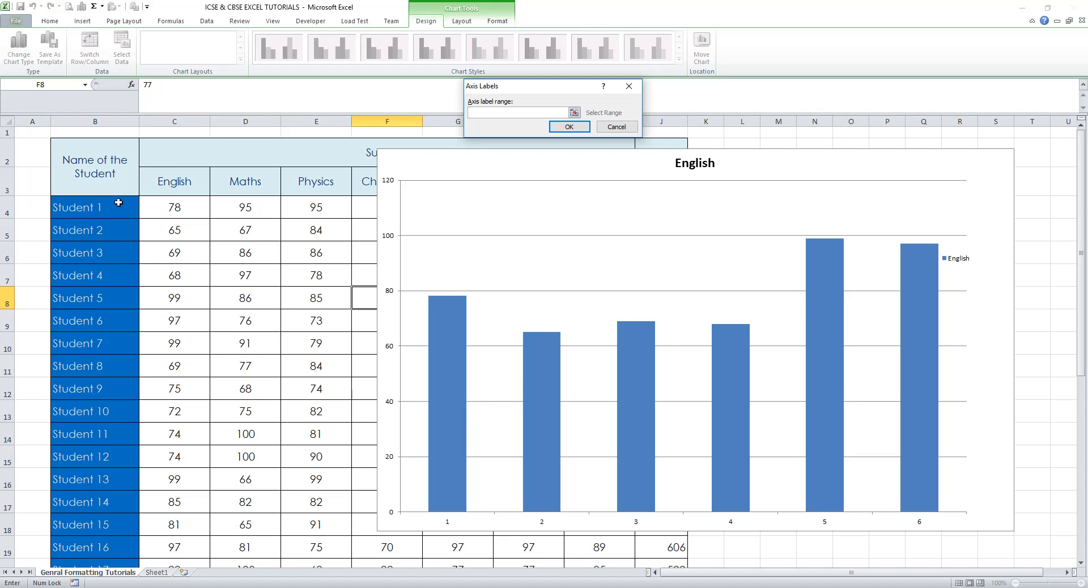
drag(119, 202, 113, 320)
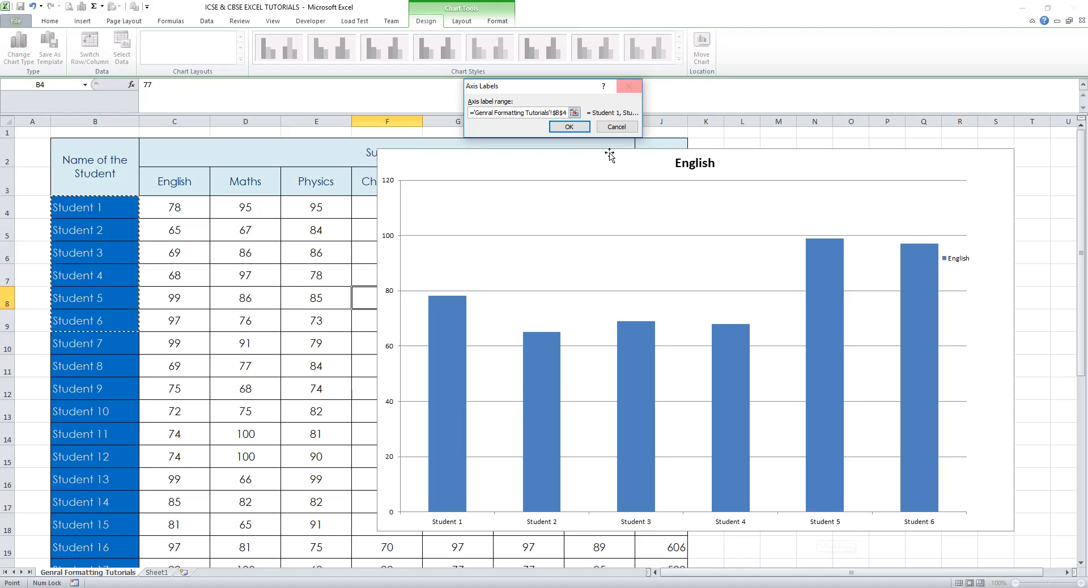
click(567, 126)
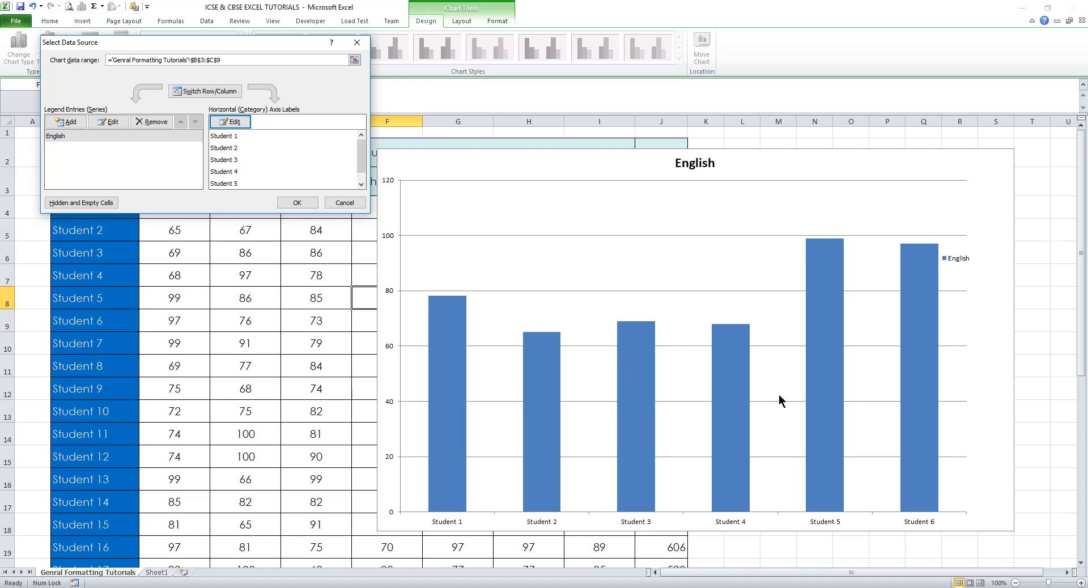
Add a second chart series named from the Physics header in E3, with the marks in E4:E9 as its values.
click(73, 127)
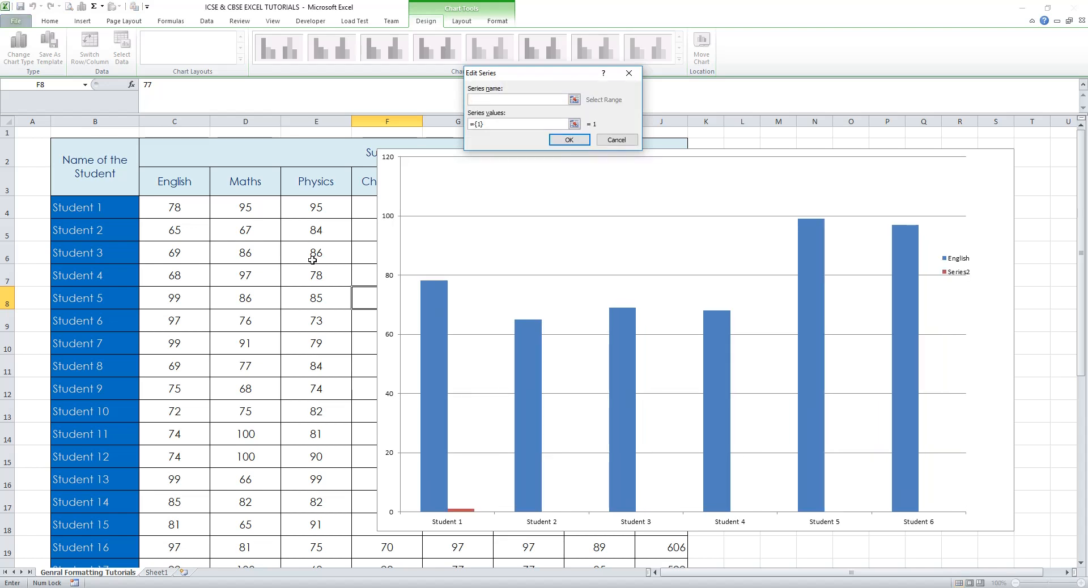
click(295, 192)
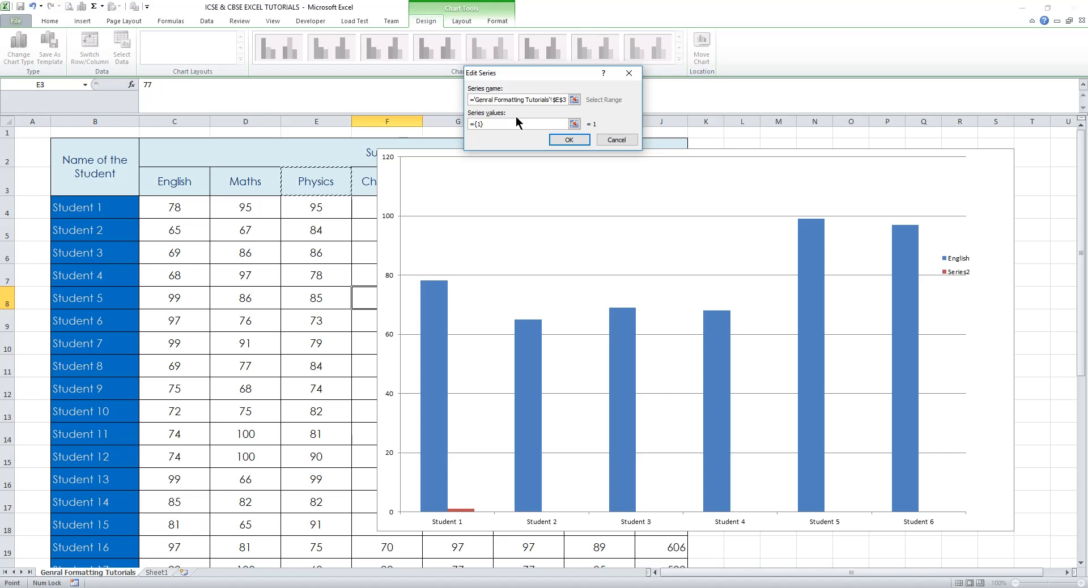
click(574, 124)
drag(314, 207, 304, 320)
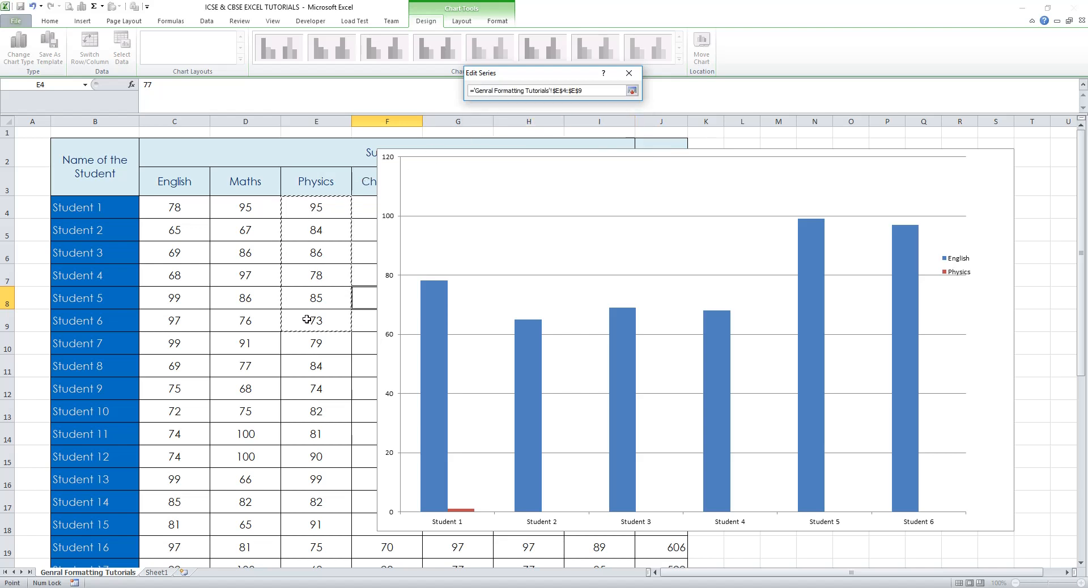
click(632, 90)
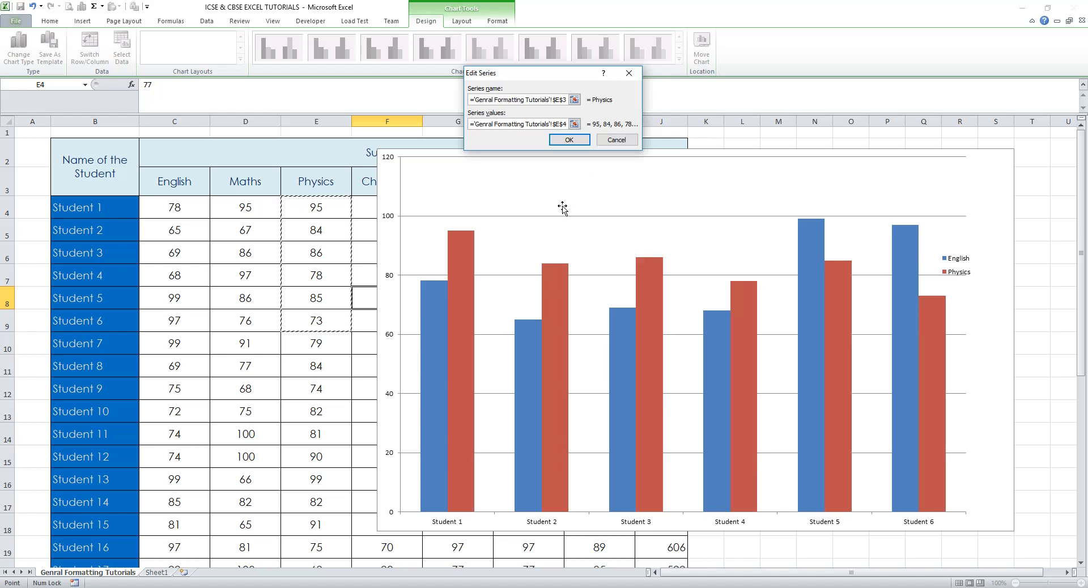
click(581, 143)
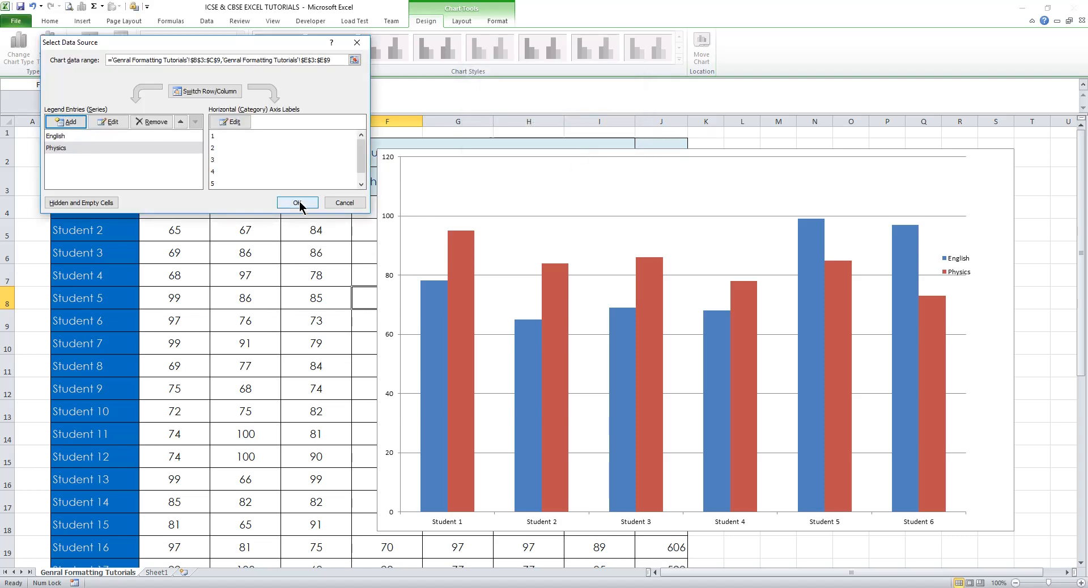
click(297, 203)
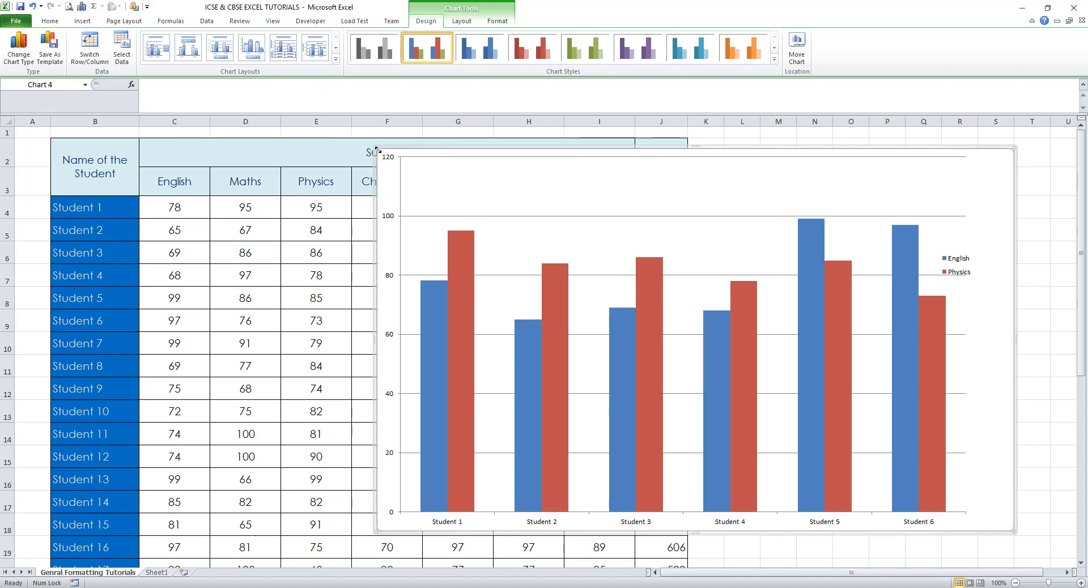
Enlarge the chart so it spans about columns A to S and rows 1 to 19.
drag(376, 148, 33, 128)
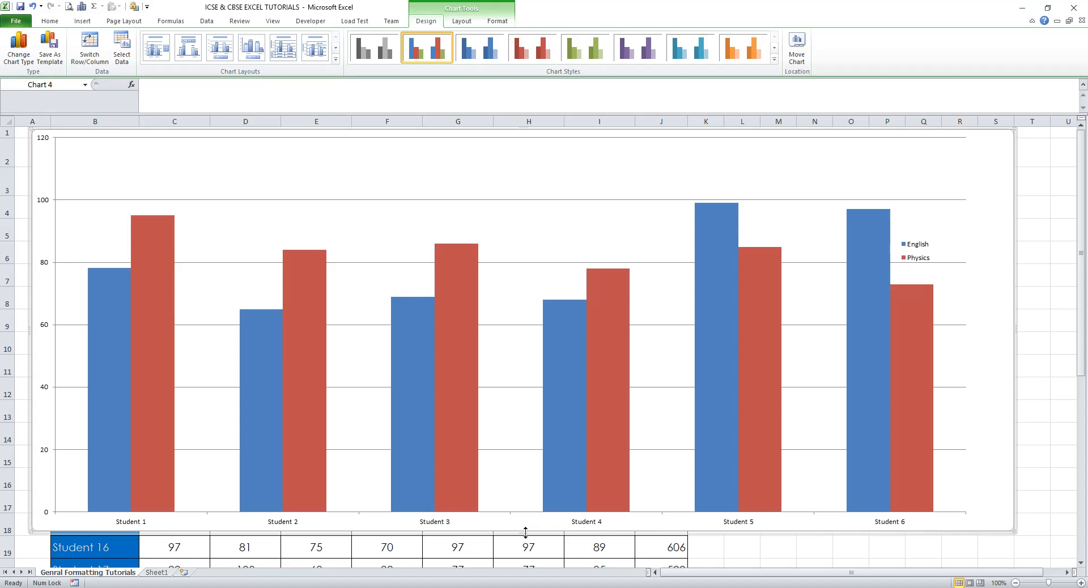
drag(525, 534, 529, 510)
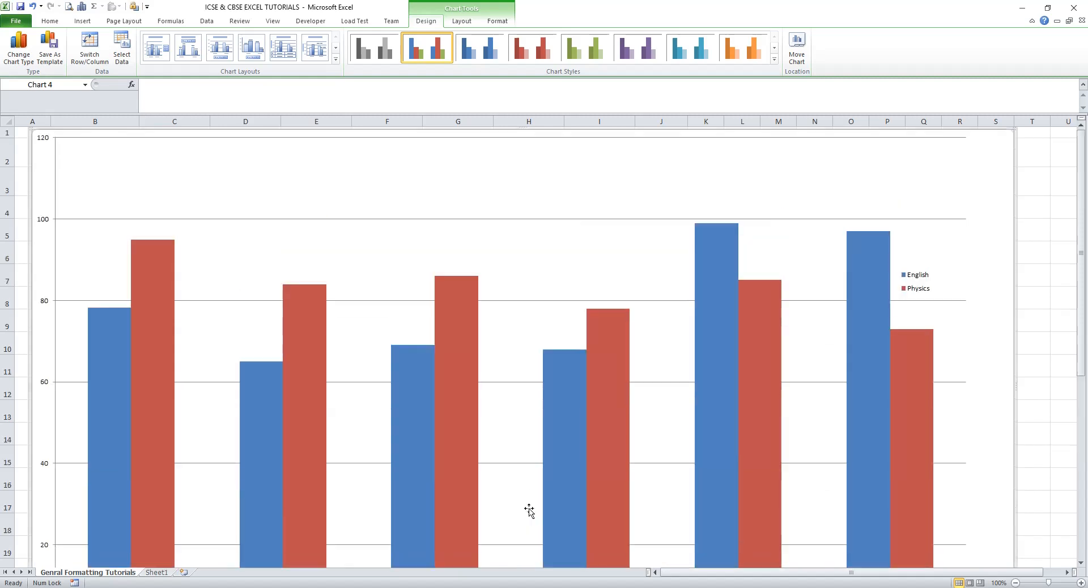
scroll(527, 511, down, 2)
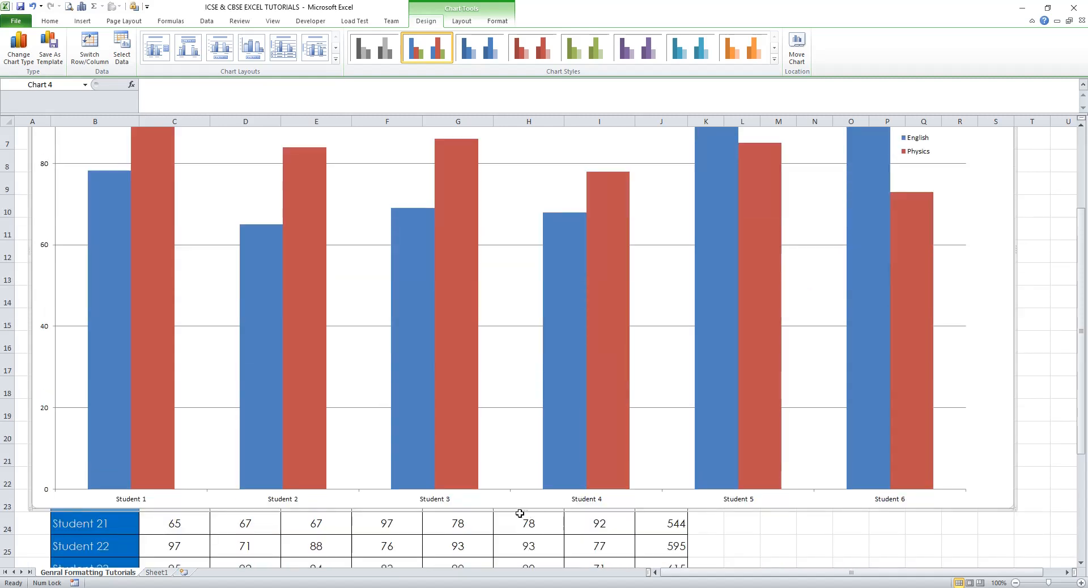
drag(520, 512, 520, 430)
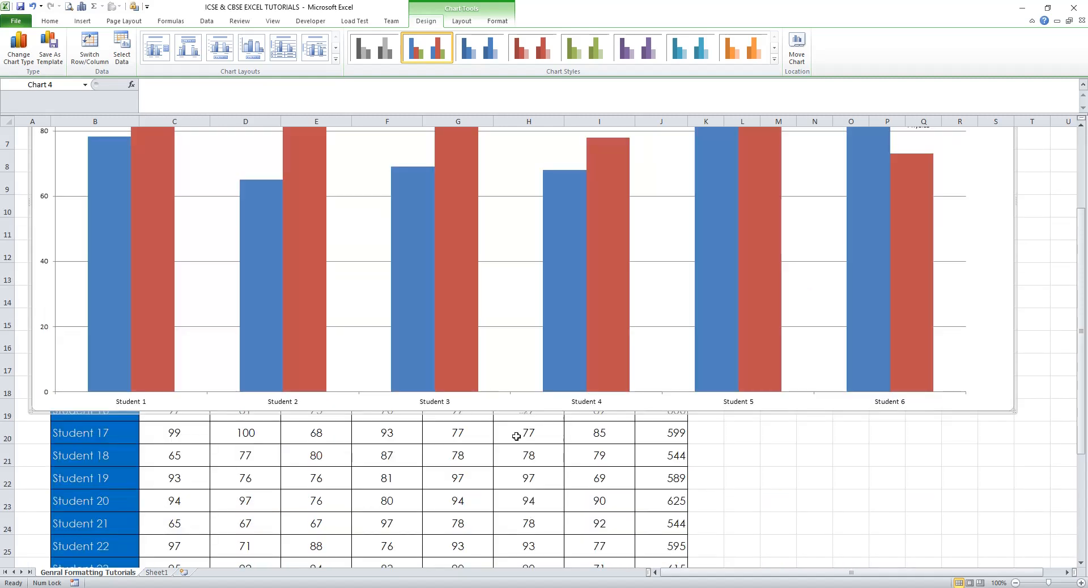
scroll(516, 439, up, 2)
Add data labels to the Physics and English column series.
click(464, 342)
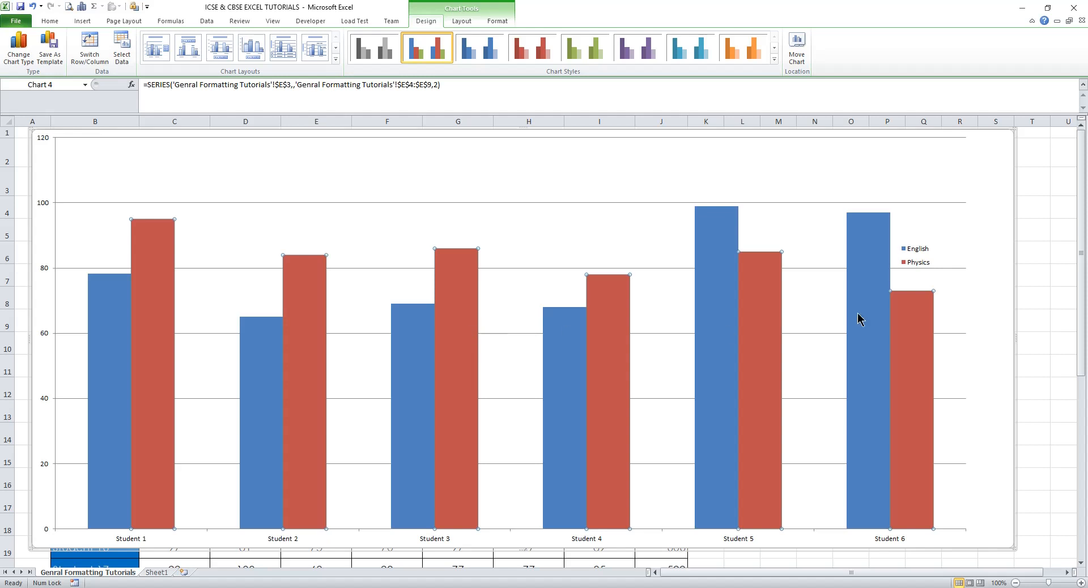
mouse_move(765, 281)
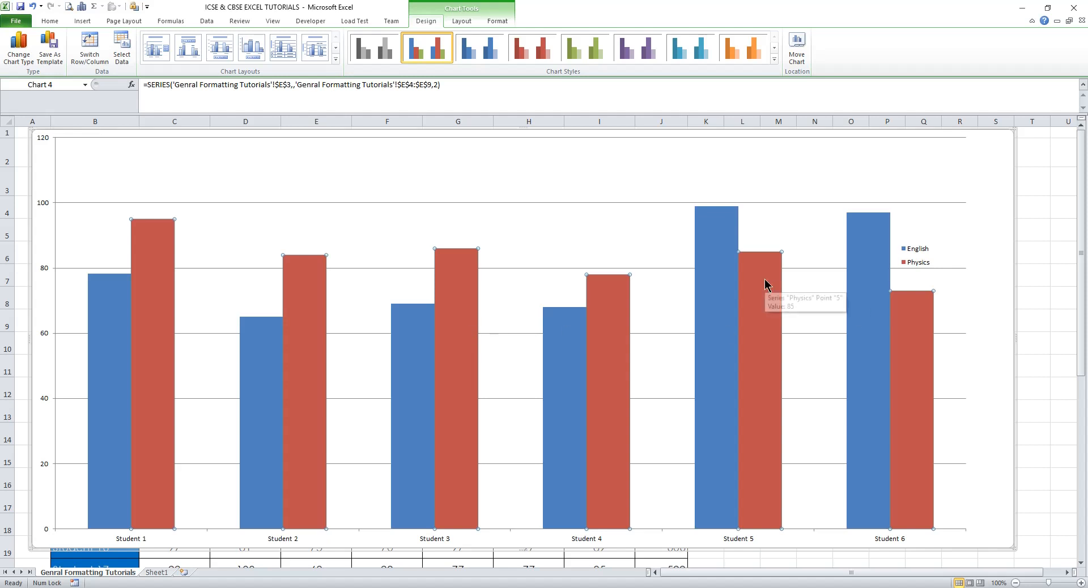
right_click(443, 267)
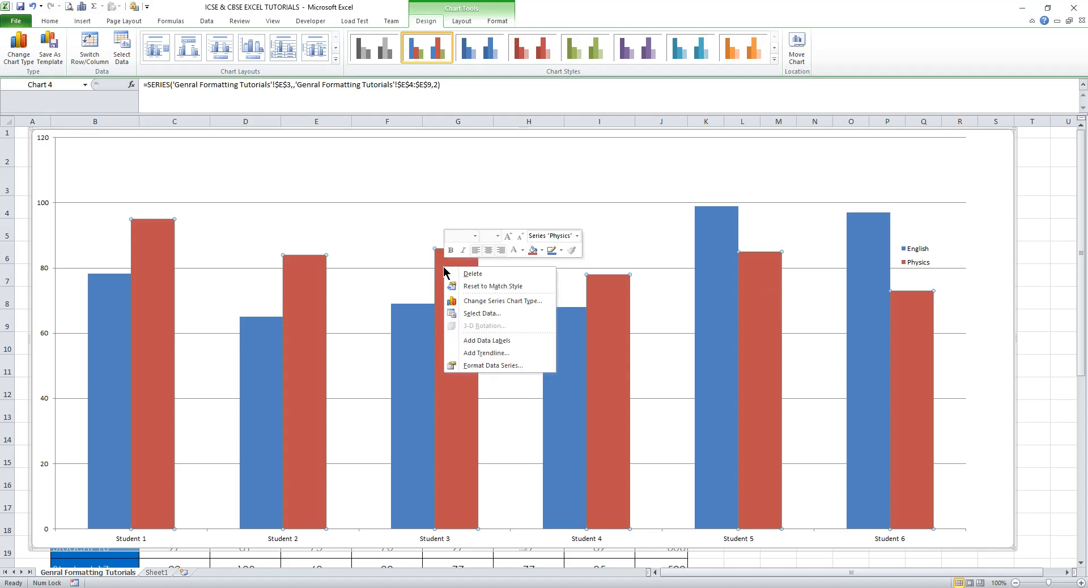
click(474, 343)
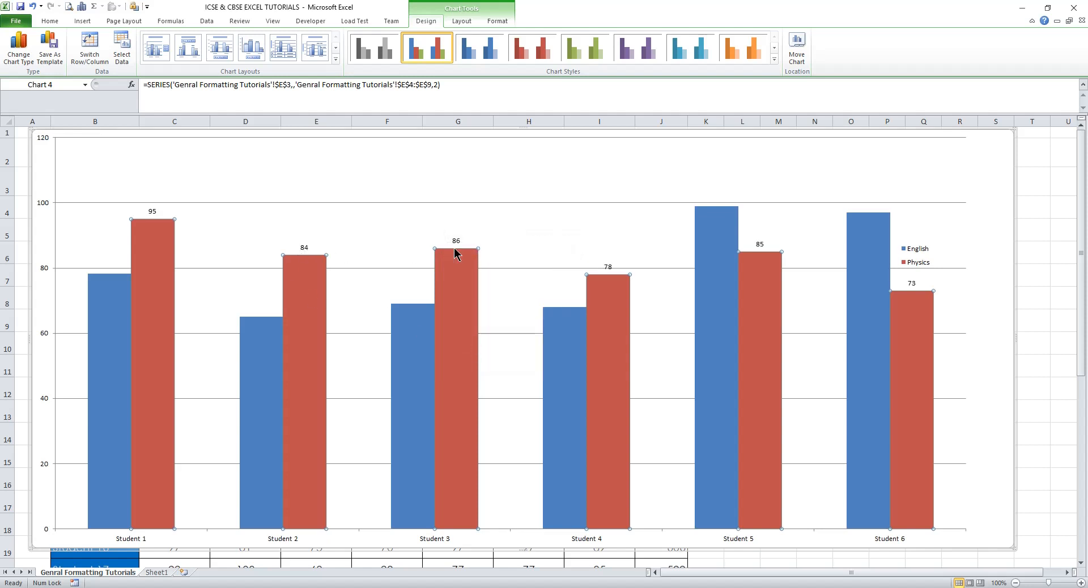
click(404, 361)
right_click(403, 365)
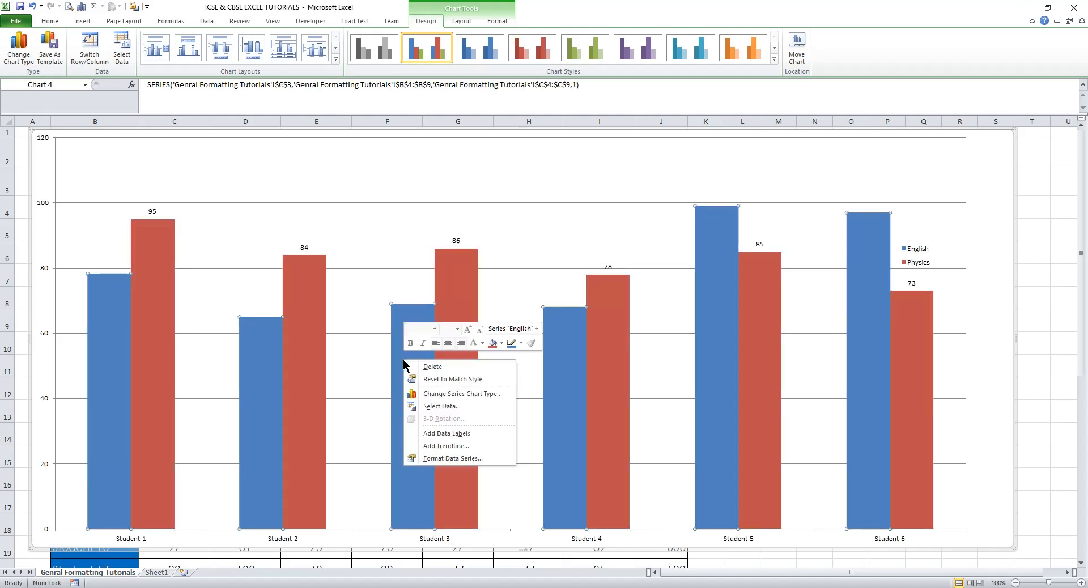
click(447, 434)
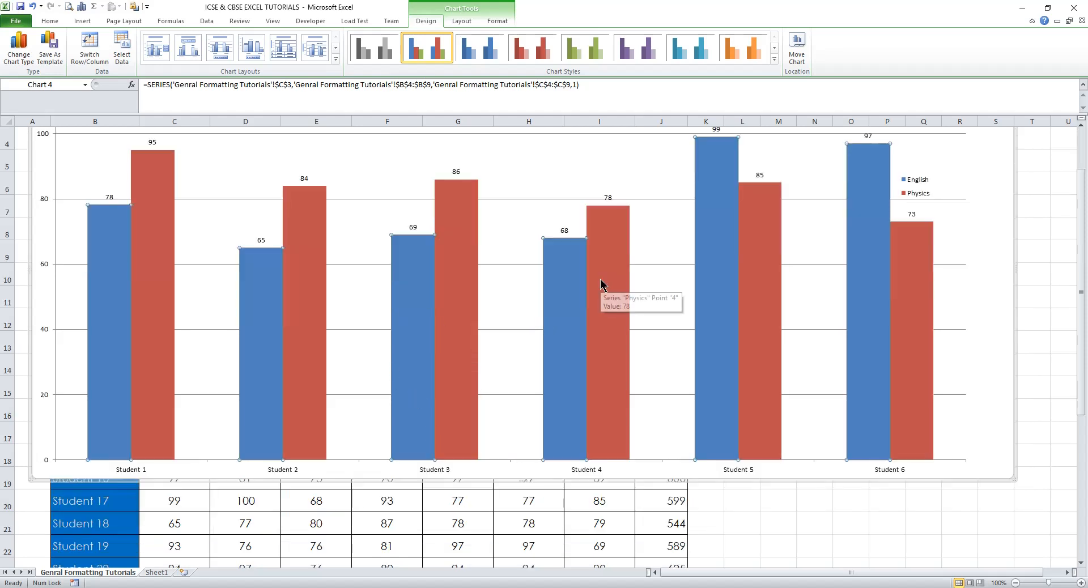
scroll(535, 286, down, 1)
scroll(452, 291, up, 1)
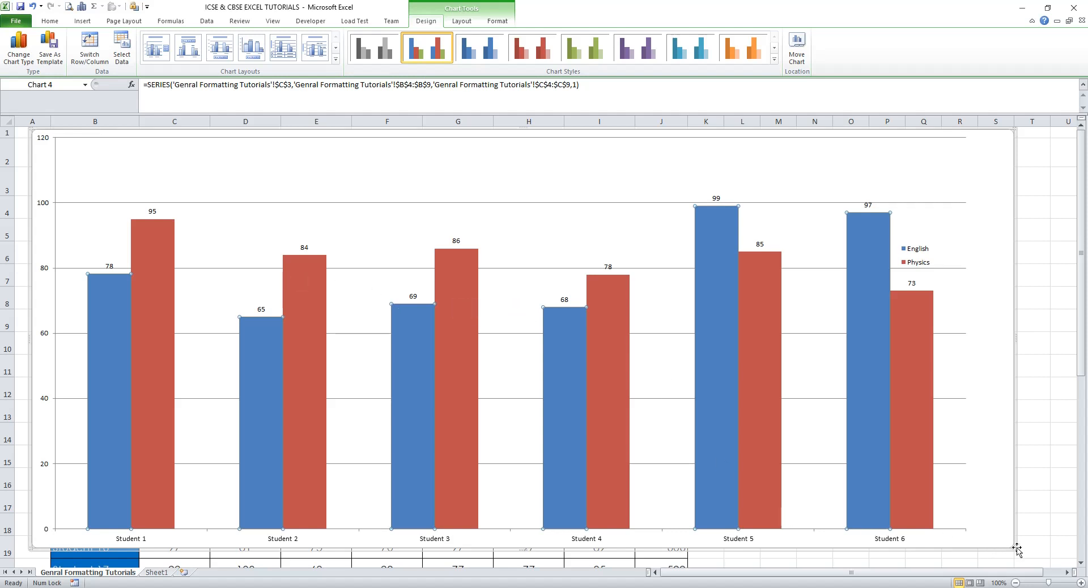
Shrink the chart and move it beside the marks table, covering about columns L to X and rows 2 to 11.
drag(1014, 549, 487, 356)
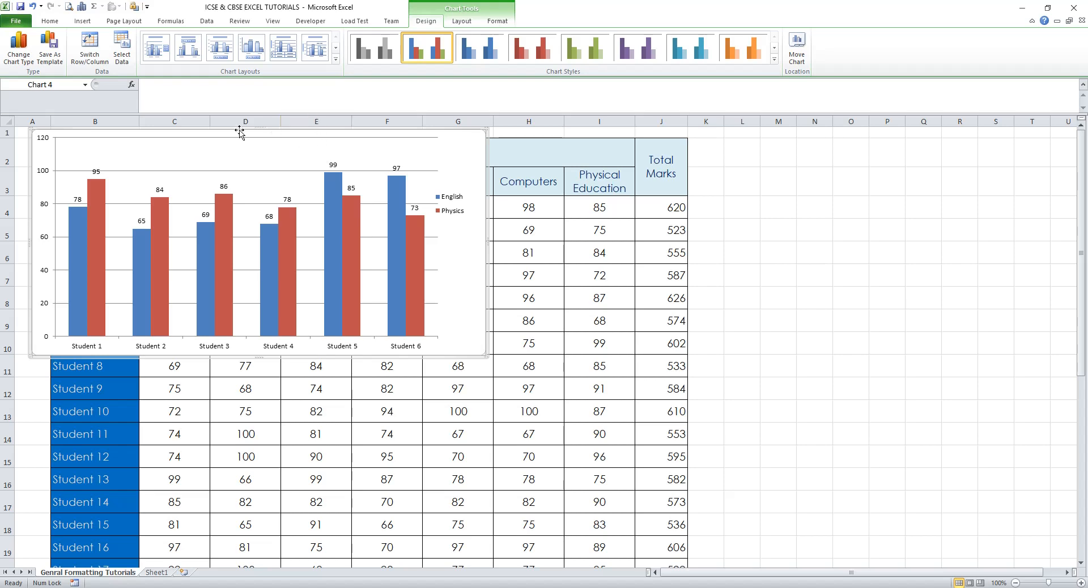
drag(30, 136, 593, 138)
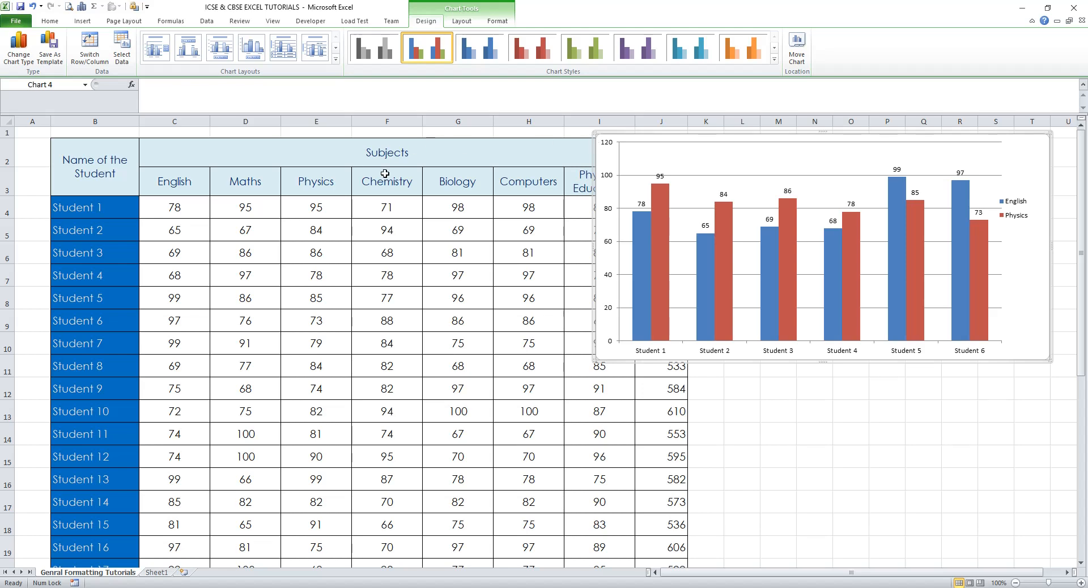
scroll(354, 244, down, 1)
scroll(354, 243, down, 1)
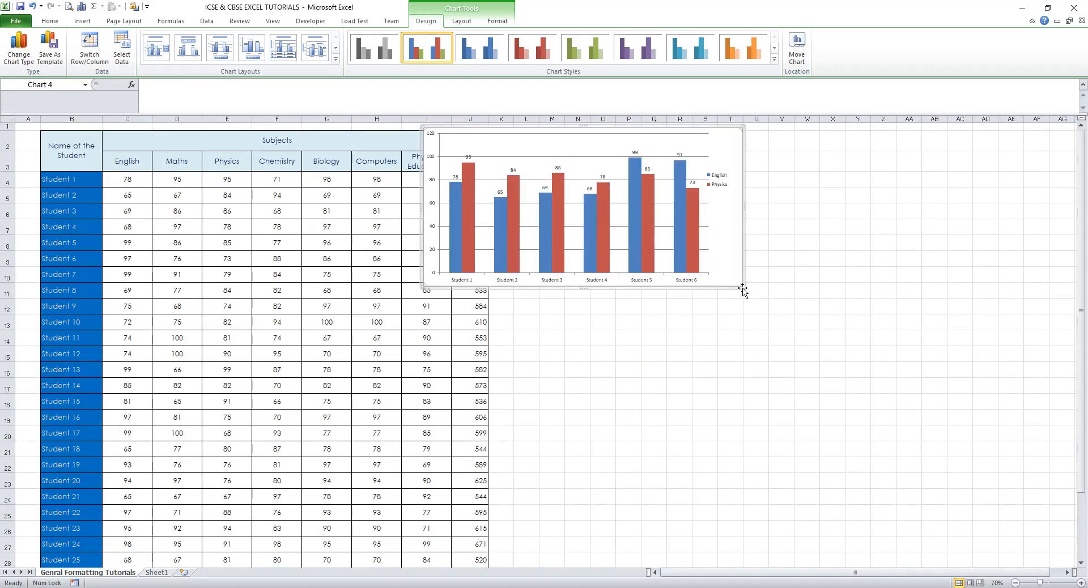
drag(739, 289, 840, 287)
drag(695, 286, 693, 292)
drag(692, 293, 692, 294)
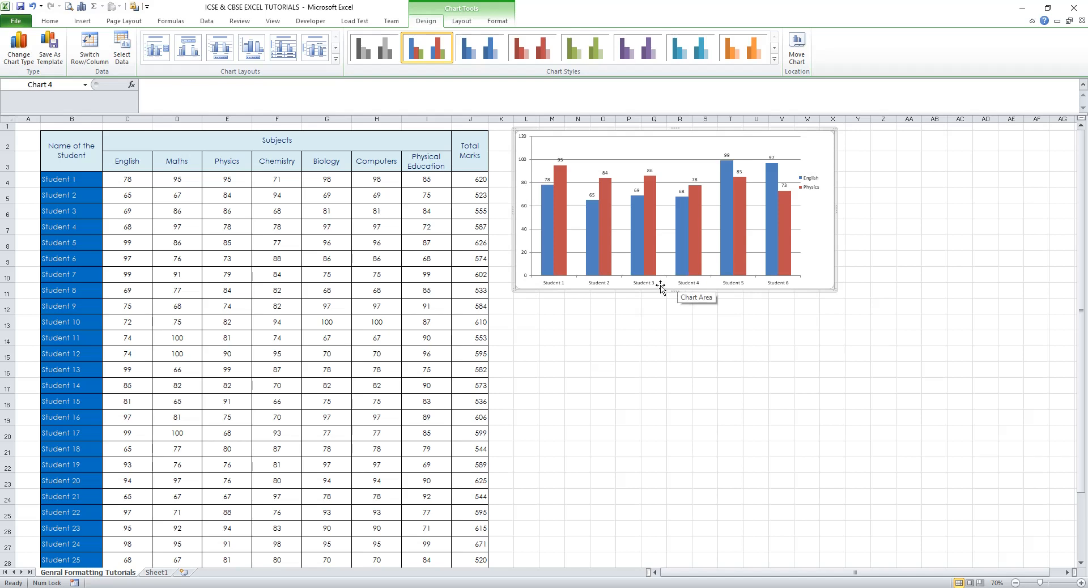
Apply the orange chart style to the whole chart.
click(651, 230)
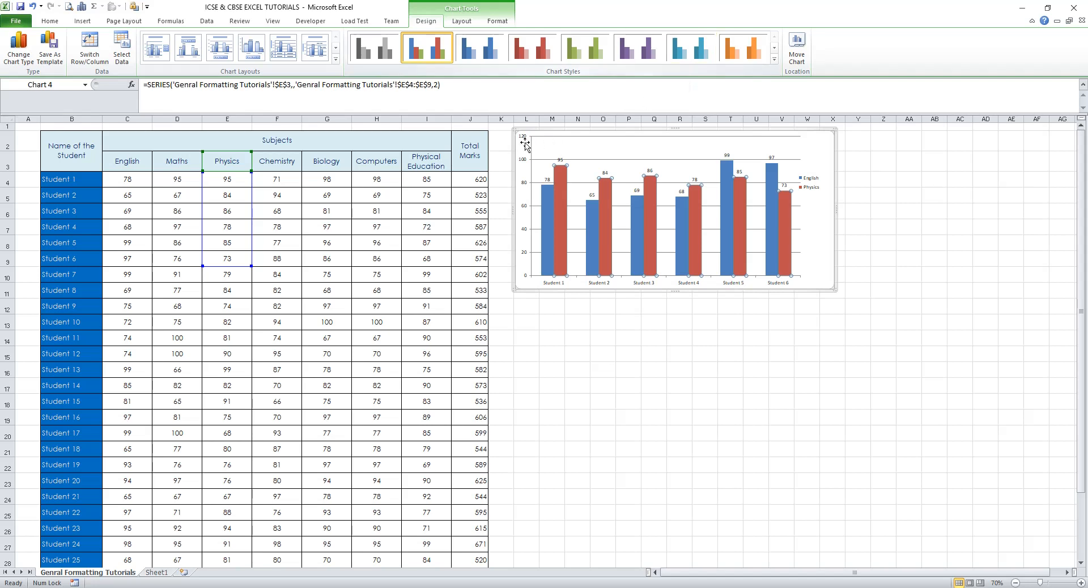
key(Escape)
click(689, 52)
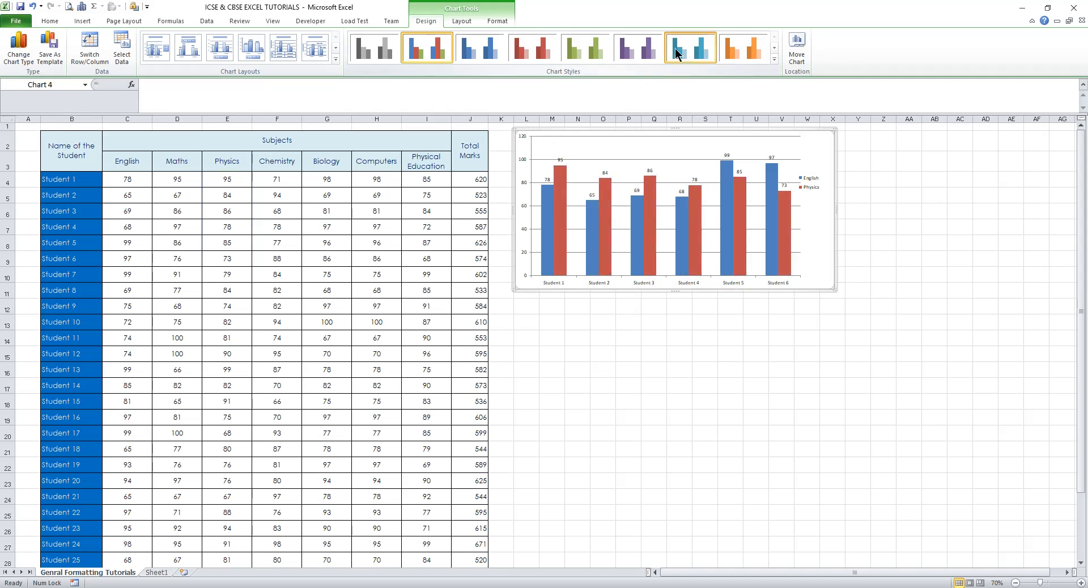
click(743, 52)
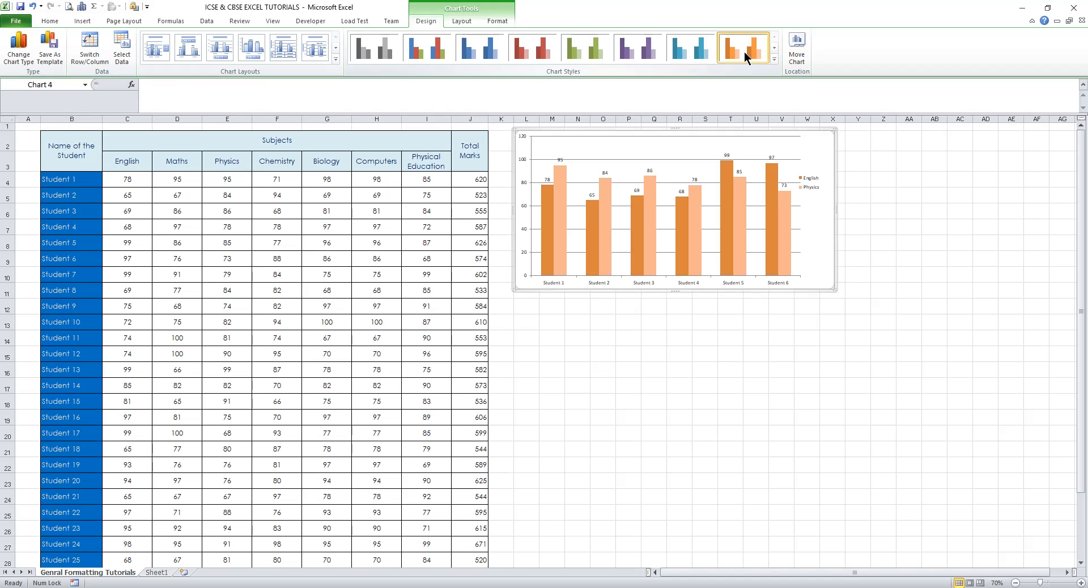
Set the chart's legend to Show Legend at Right and position the data labels at Inside End.
click(461, 21)
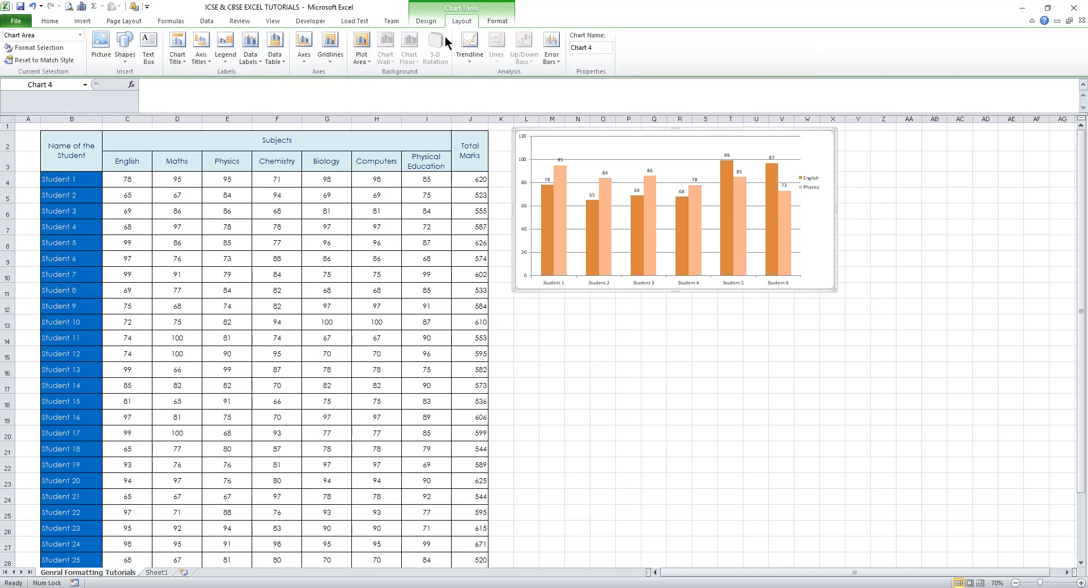
click(359, 66)
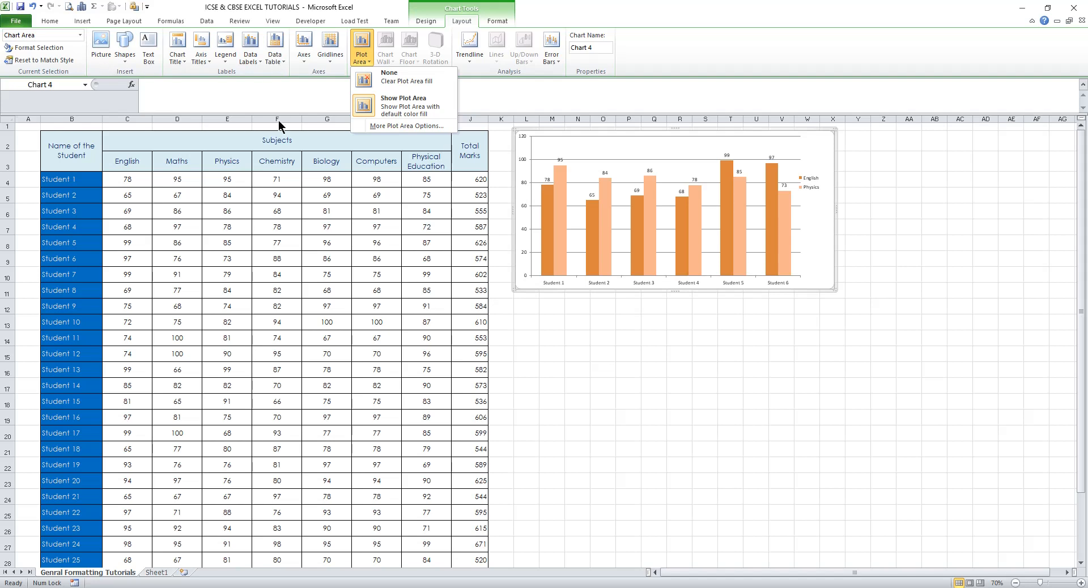
click(225, 62)
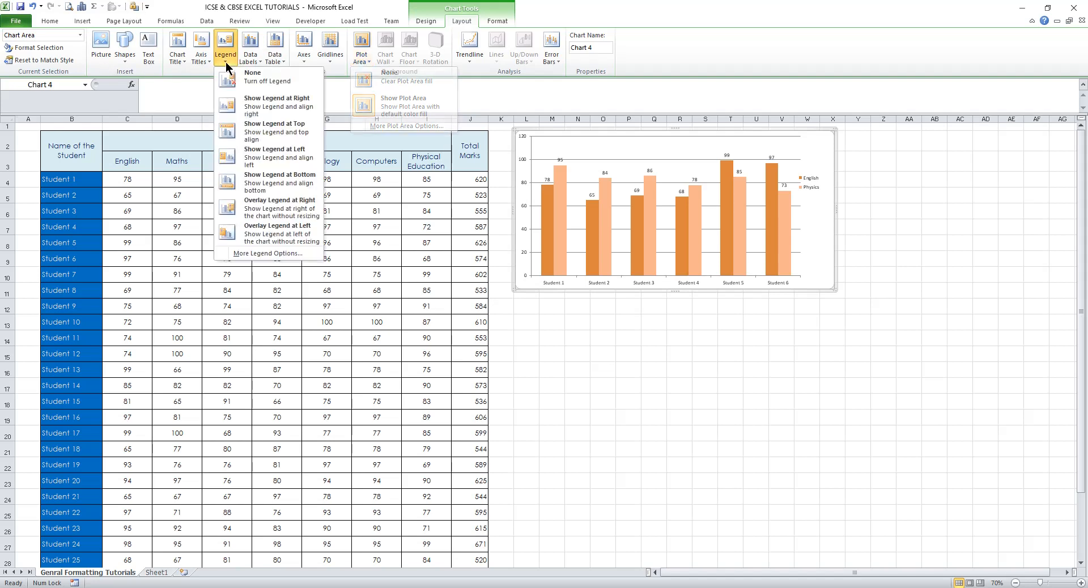
click(247, 104)
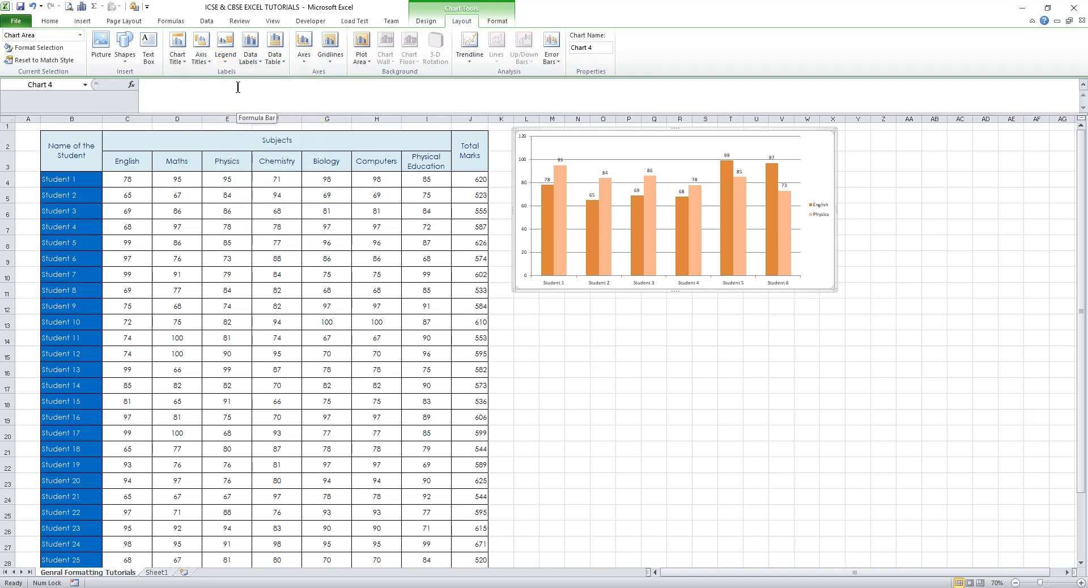
click(248, 61)
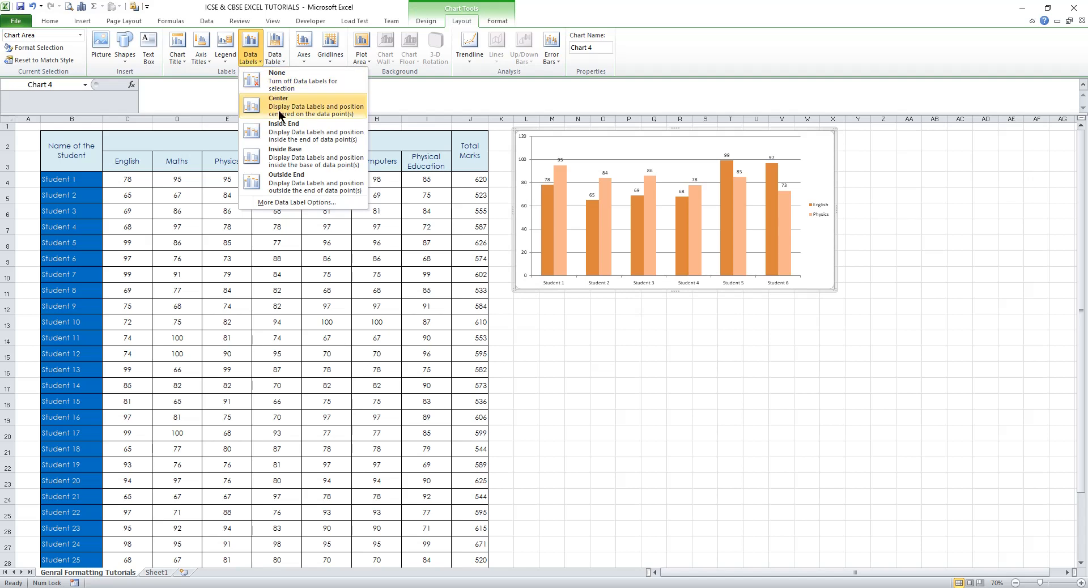
click(283, 131)
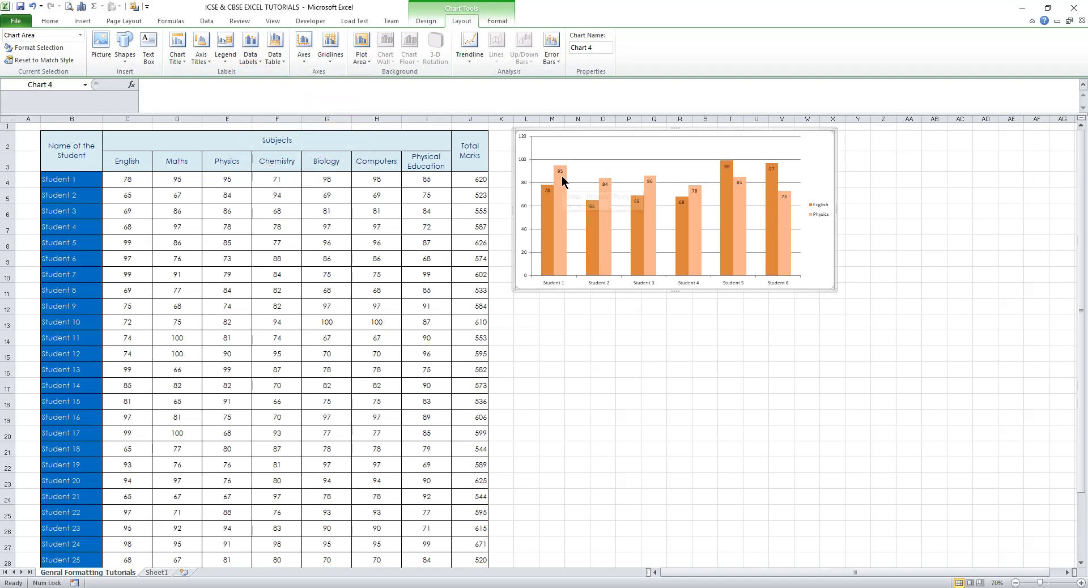
Show a data table beneath the chart and enlarge the chart to about 12.7 cm high and 24.7 cm wide.
click(272, 57)
click(286, 99)
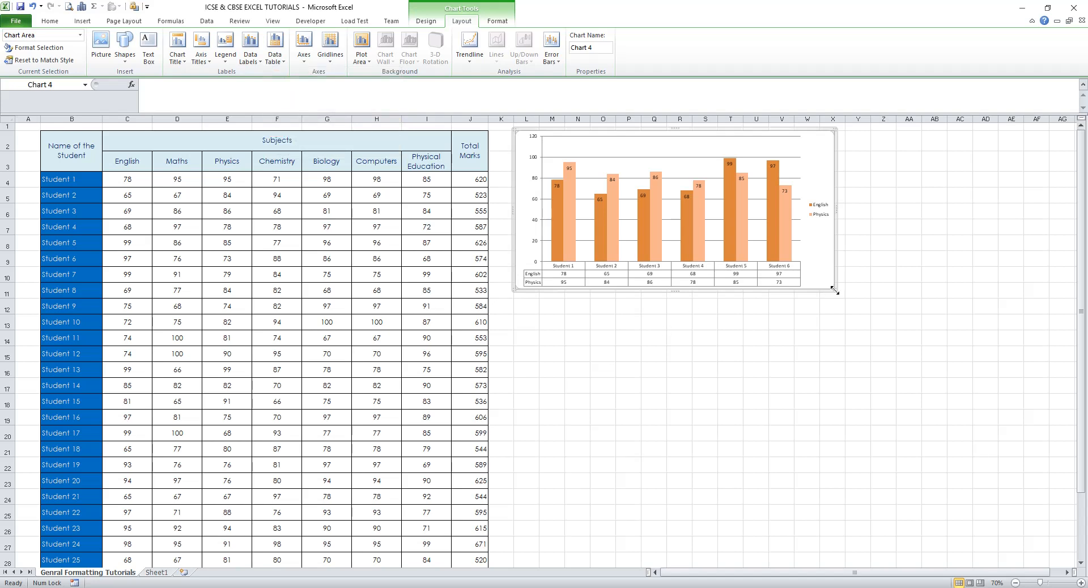
drag(835, 291, 888, 323)
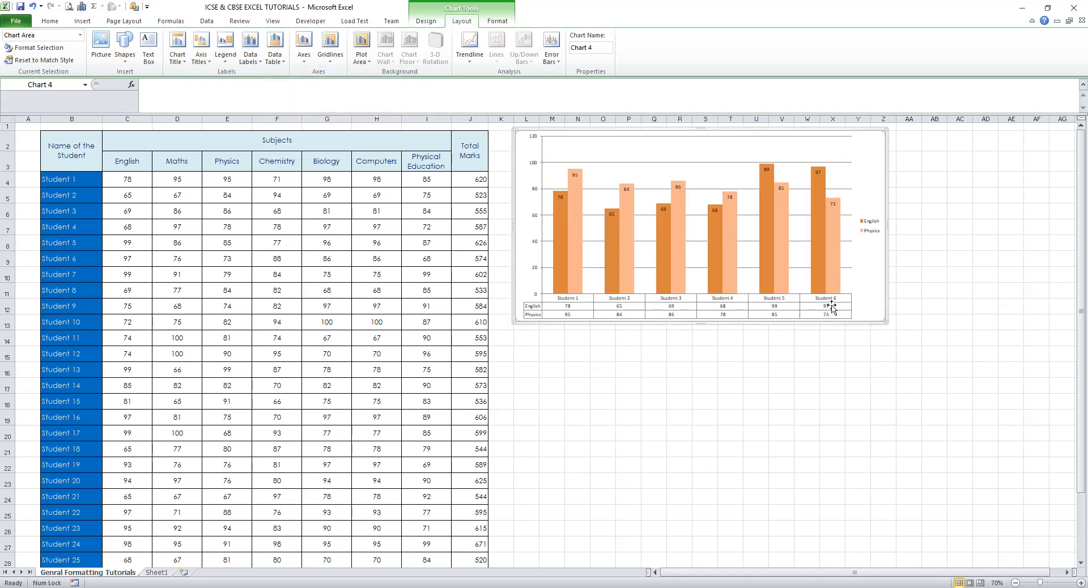
mouse_move(607, 270)
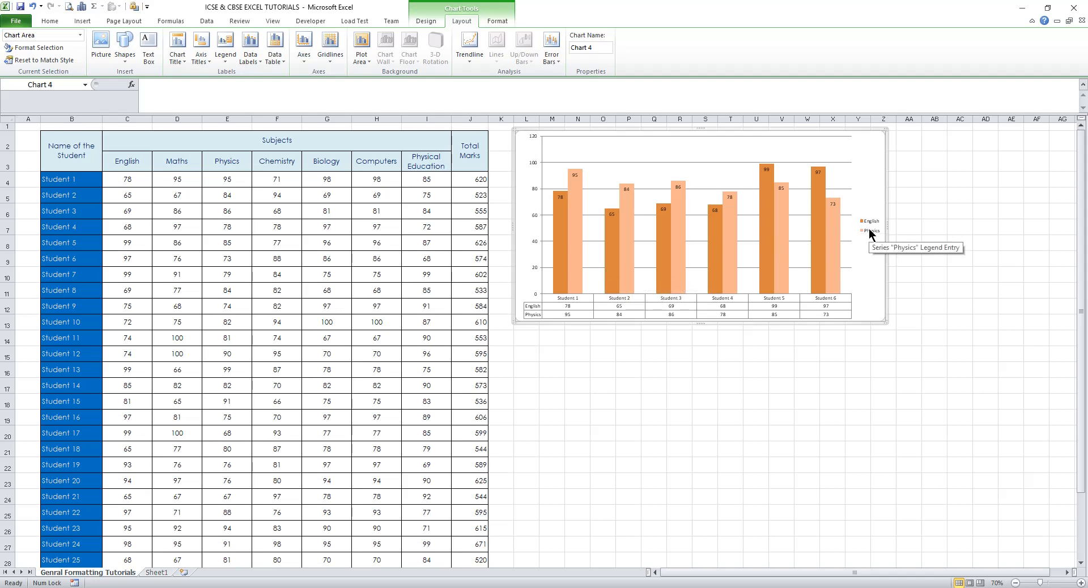
Apply the orange outline shape style to the chart area.
click(491, 23)
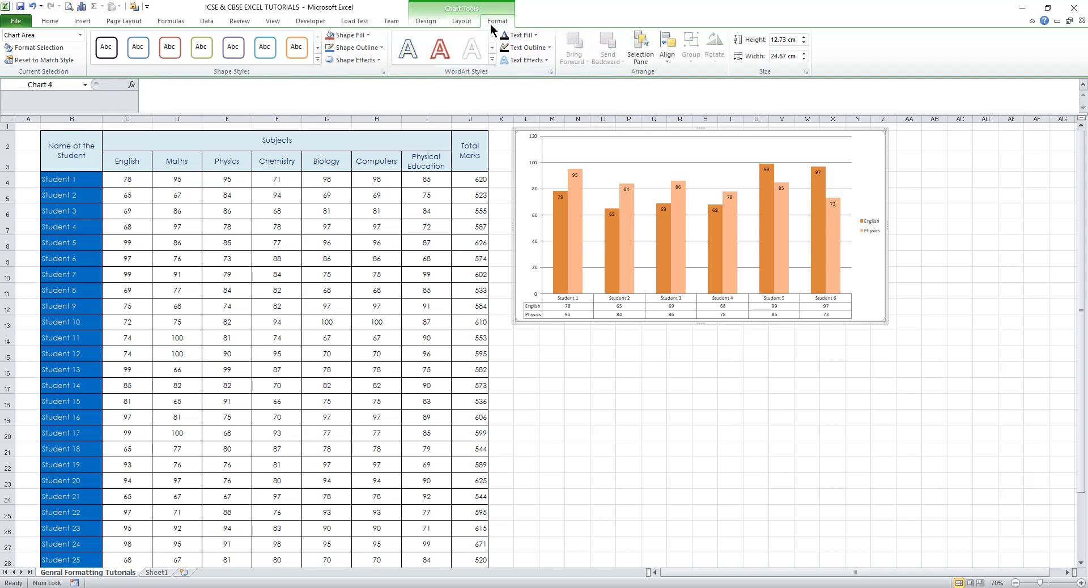
click(297, 51)
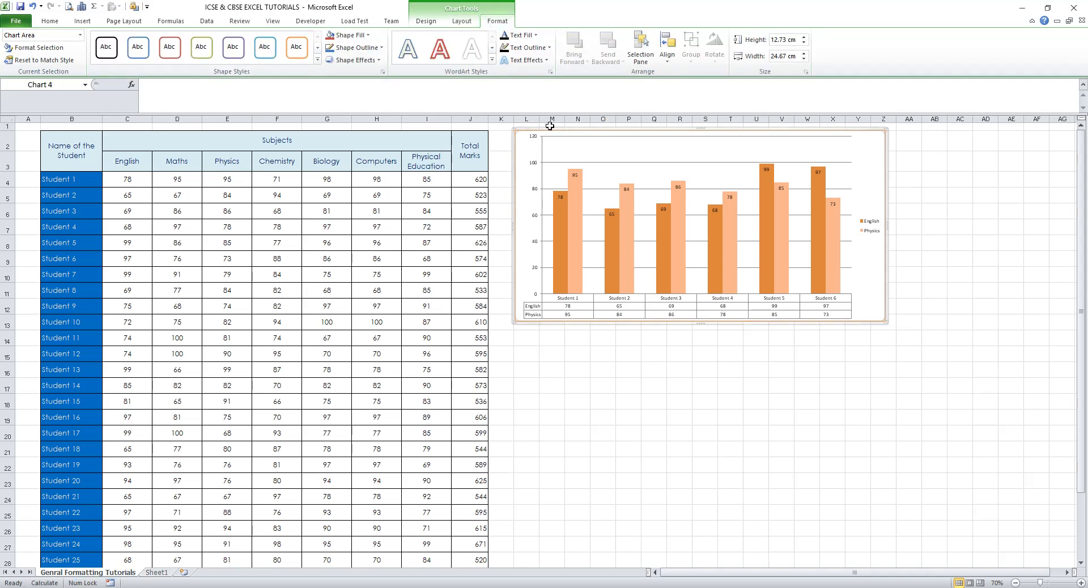
Fill the chart area with a light olive green theme colour and give it a light orange outline.
click(369, 36)
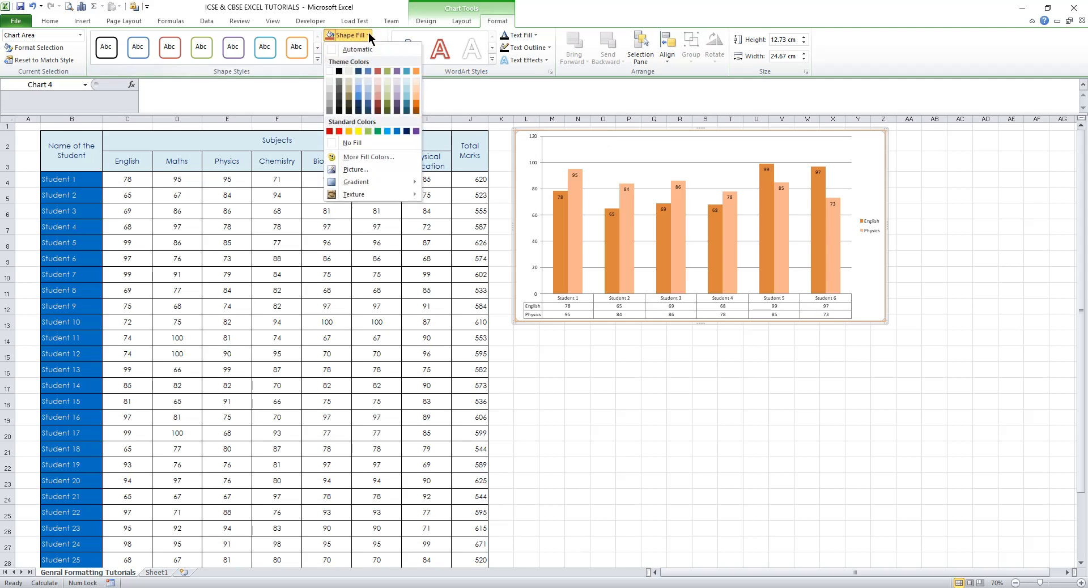
click(386, 83)
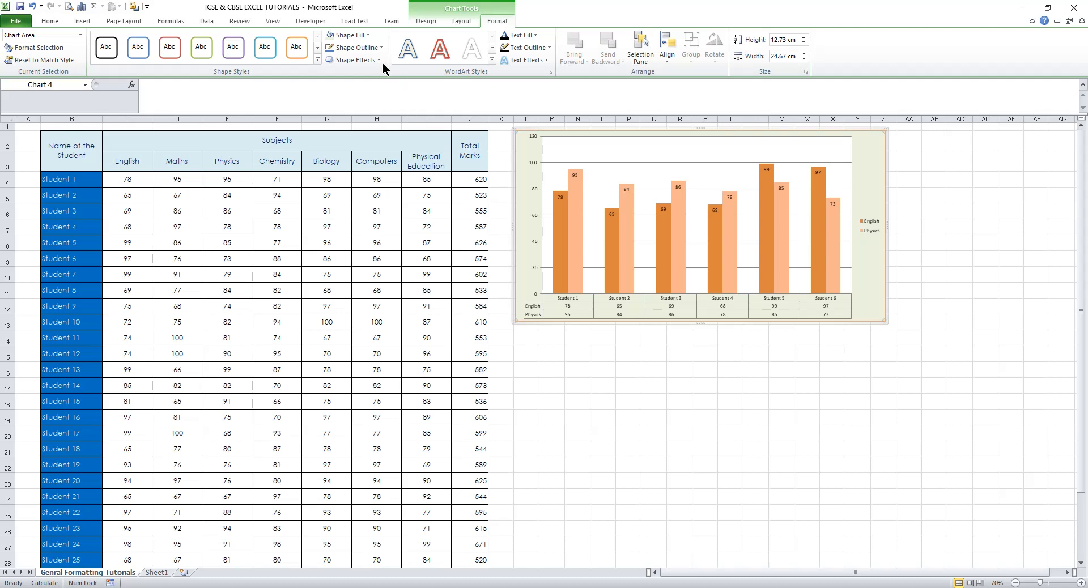
click(381, 49)
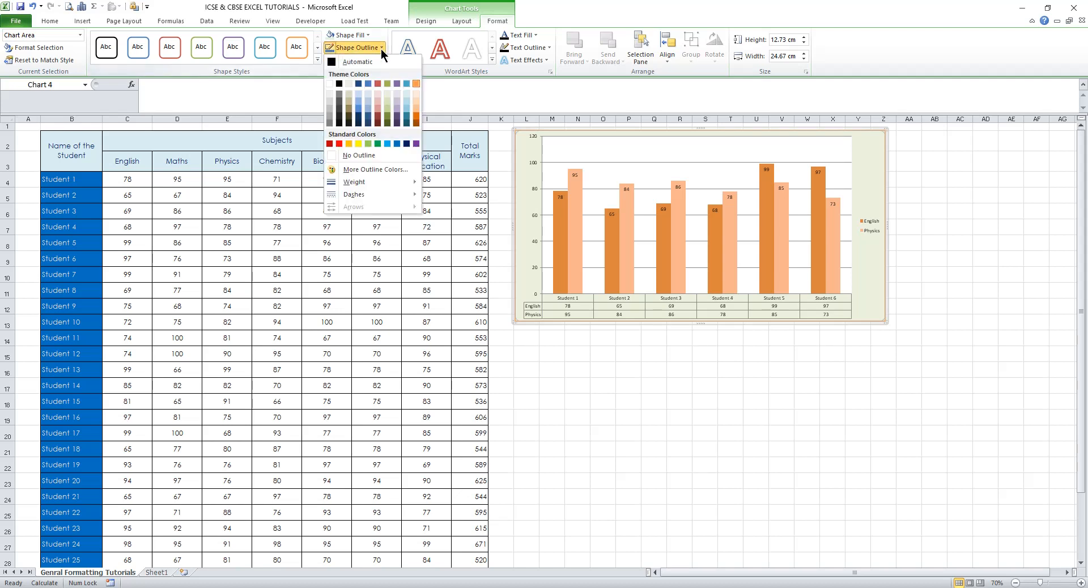
click(415, 93)
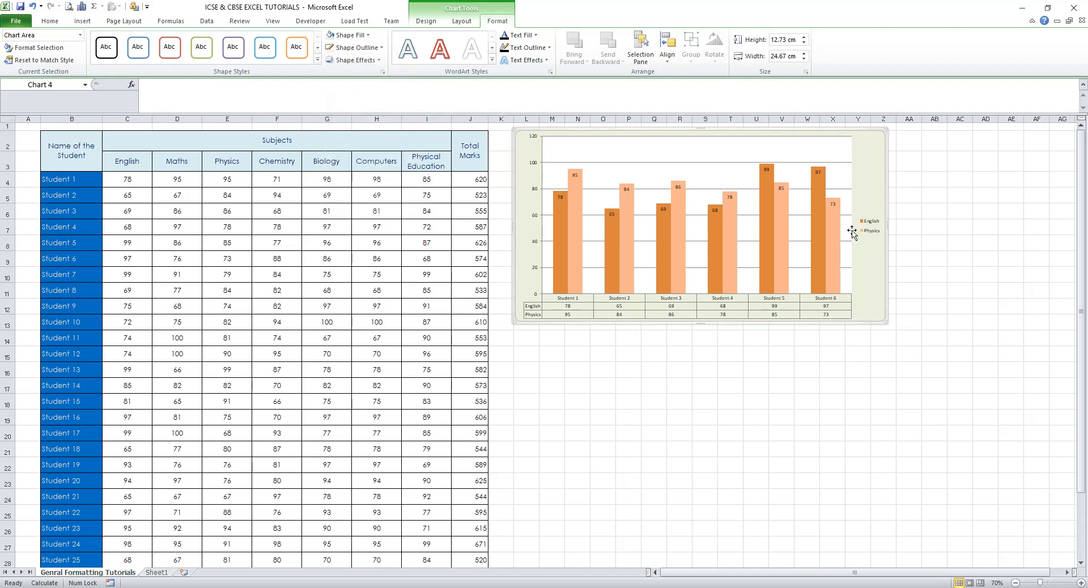
click(768, 366)
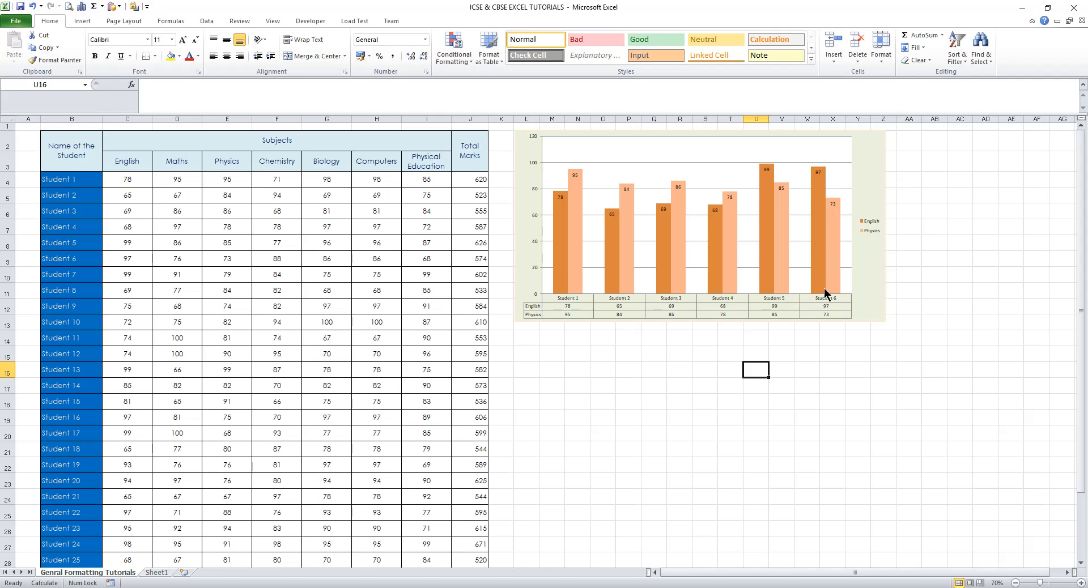
Apply the aqua chart style with the black background to the chart.
click(679, 226)
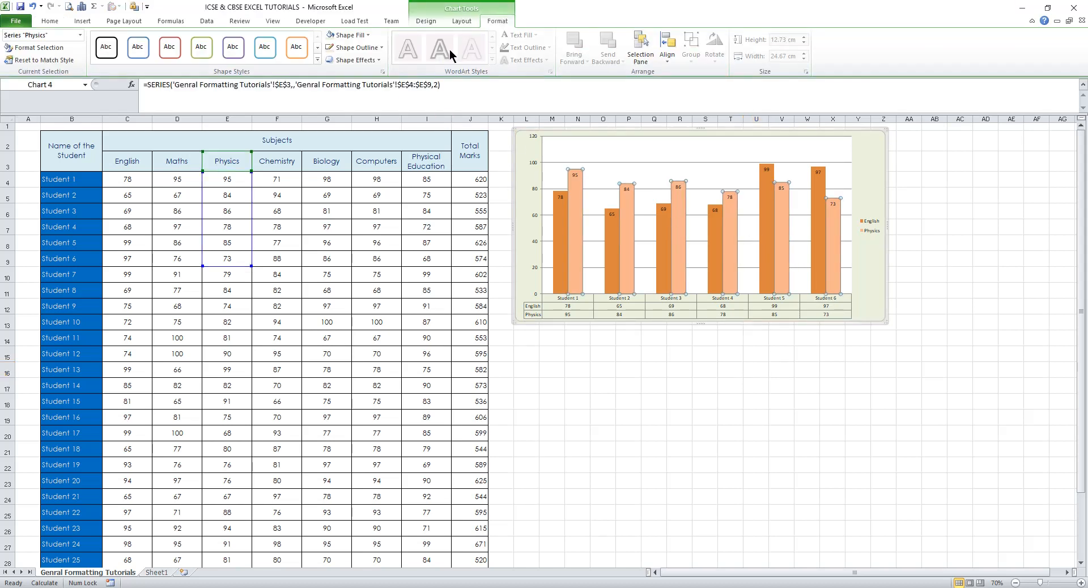
click(369, 34)
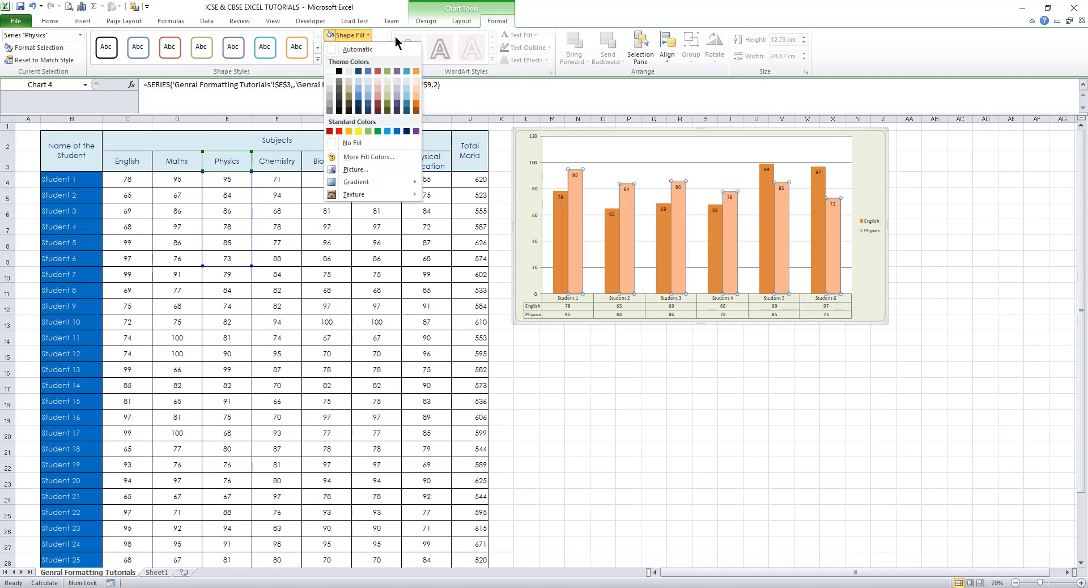
click(425, 20)
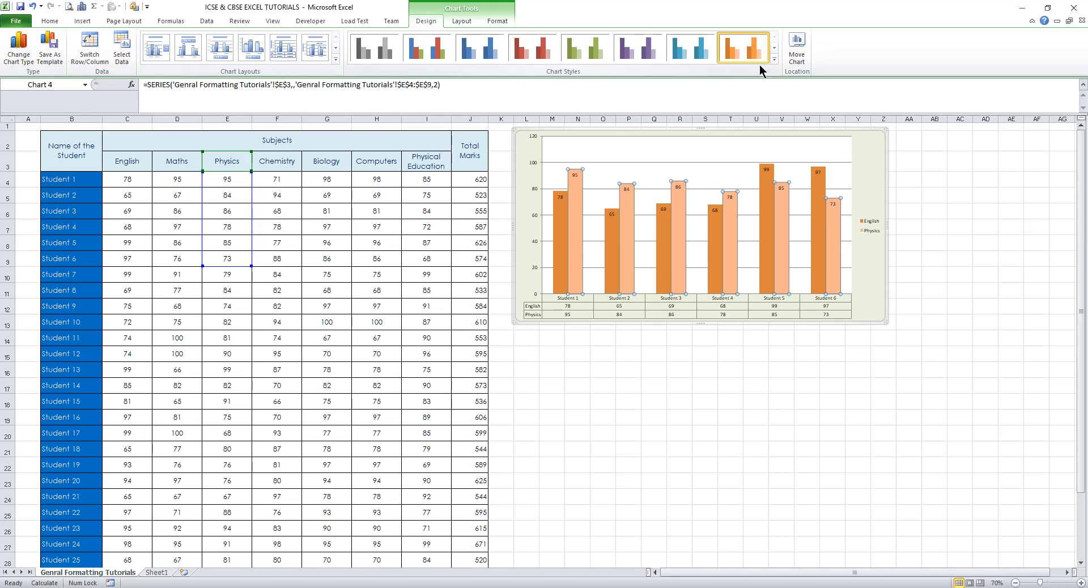
click(775, 58)
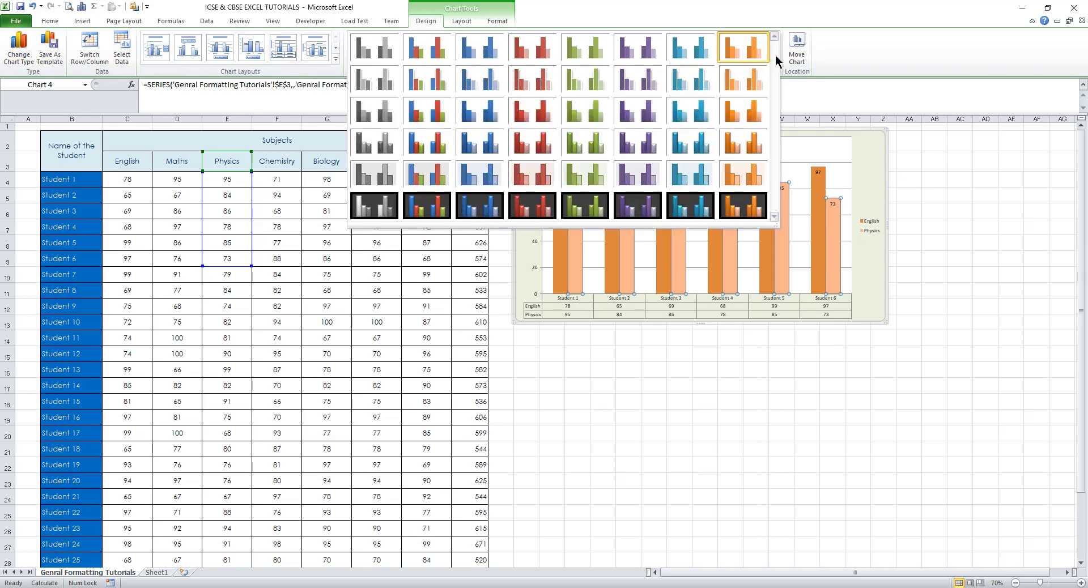
click(699, 197)
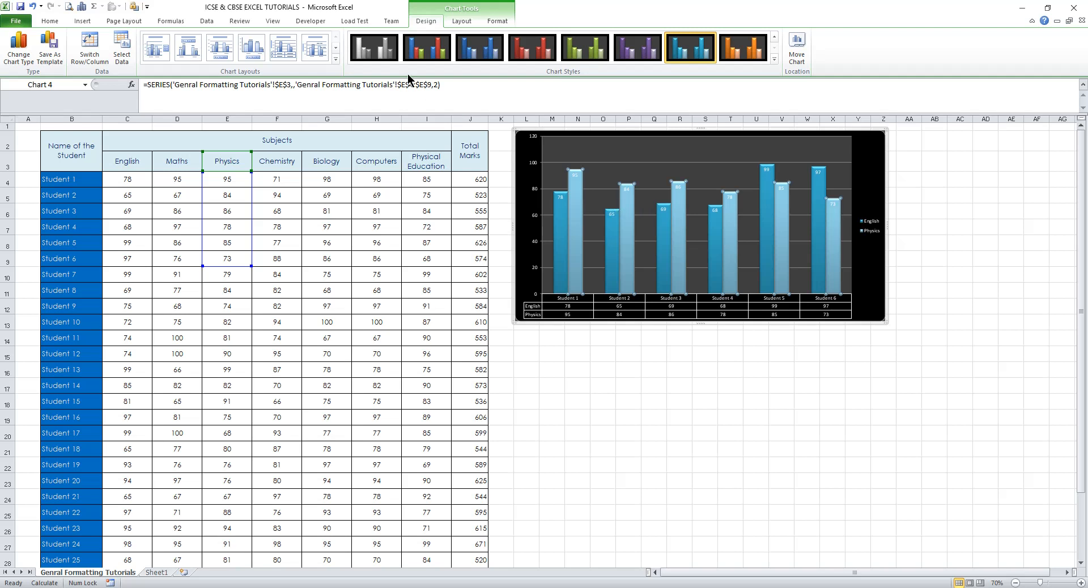
Review the Physics series' formatting options, from fill, border colour and border styles to shadow, glow and 3-D format.
click(459, 22)
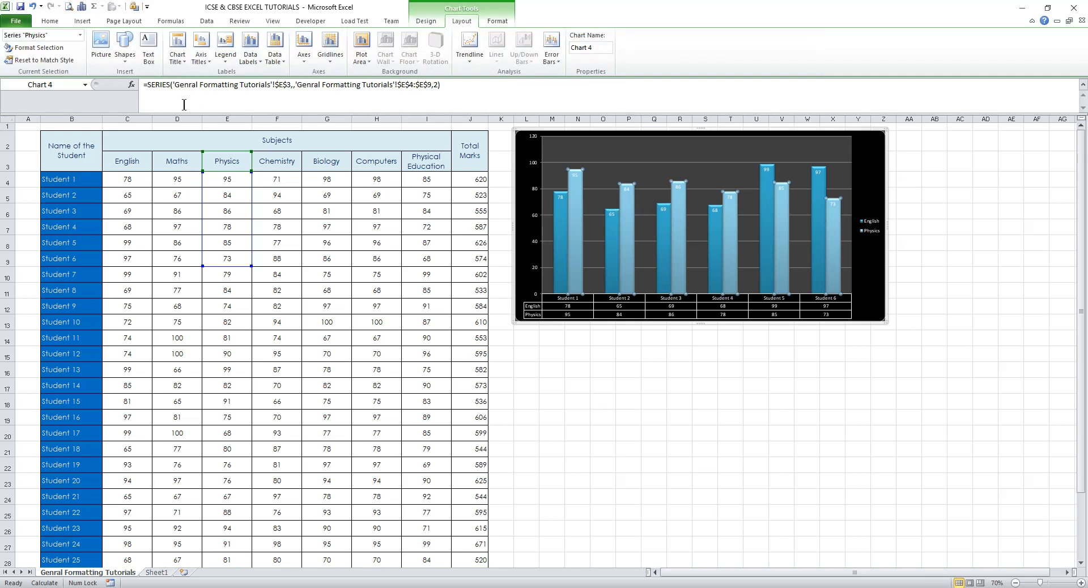
click(40, 47)
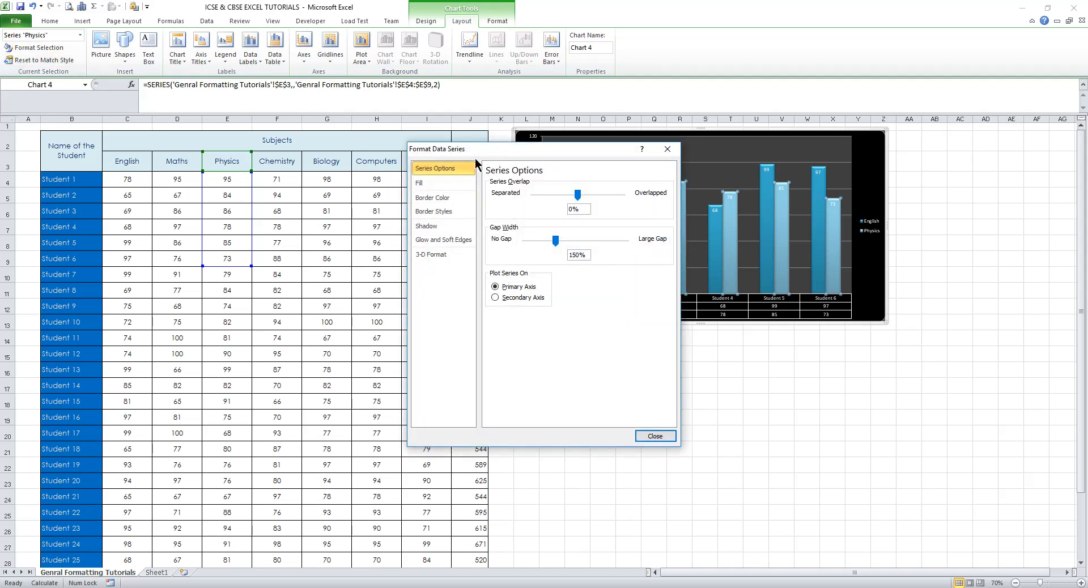
drag(475, 149, 190, 109)
click(162, 142)
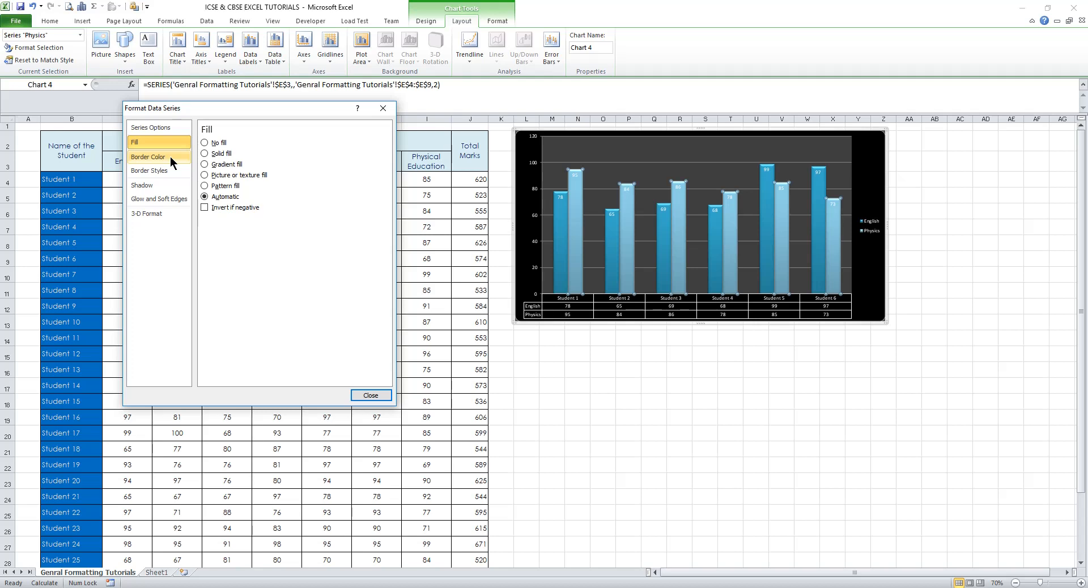
click(170, 157)
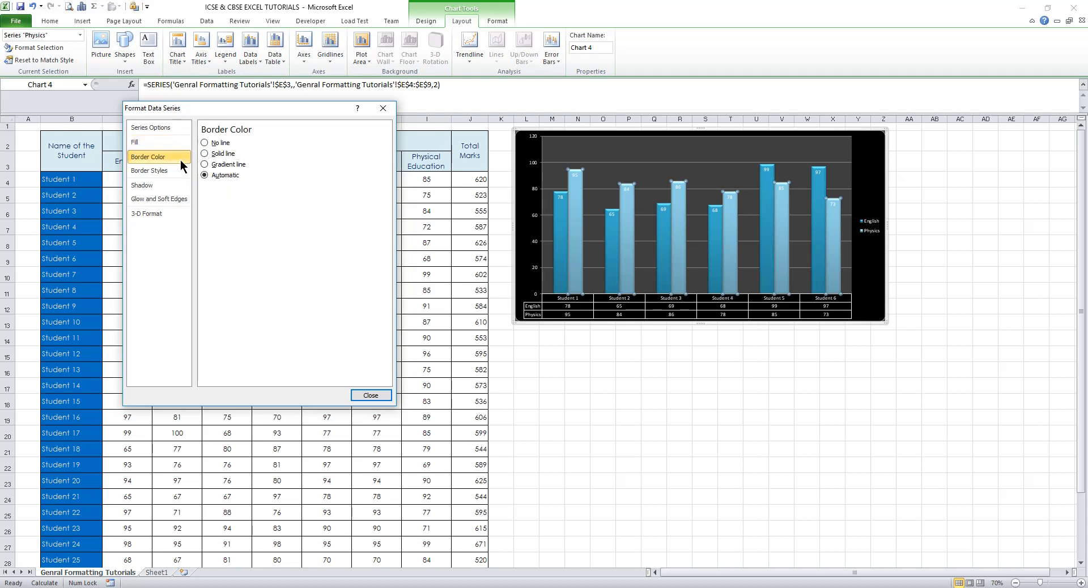
click(177, 172)
click(175, 183)
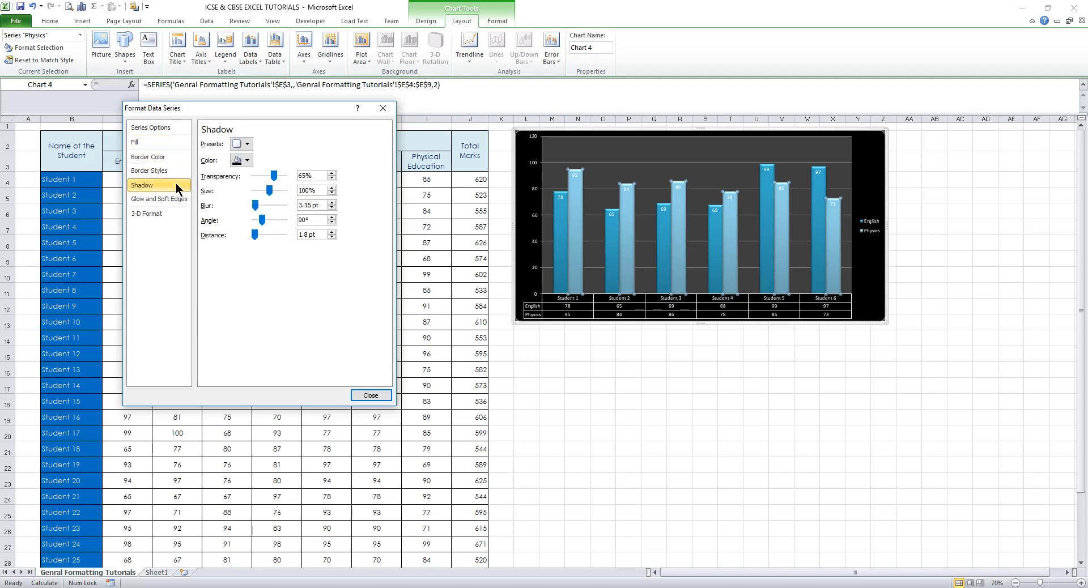
click(173, 199)
click(171, 213)
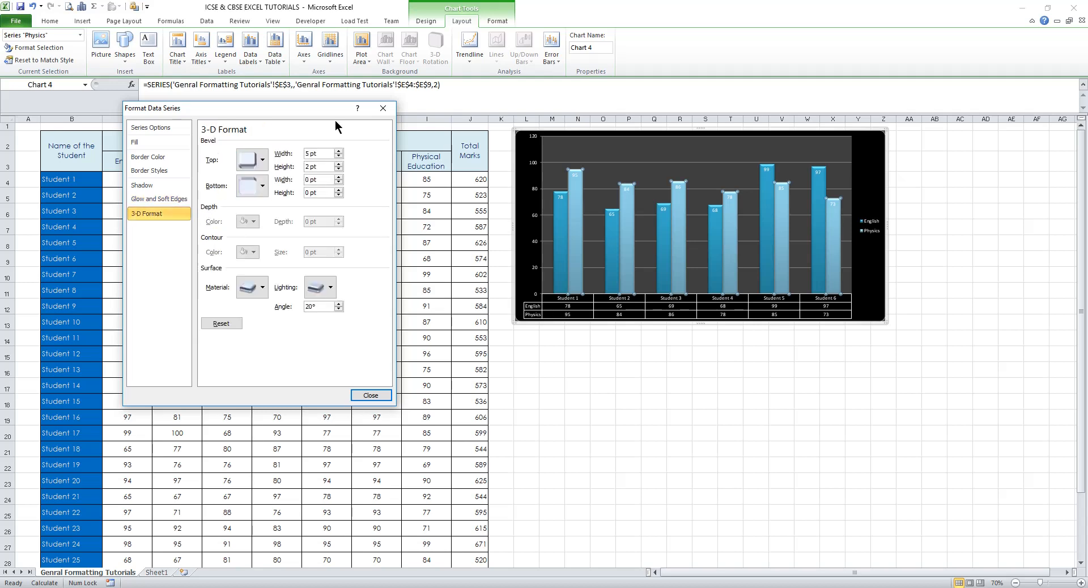
click(382, 109)
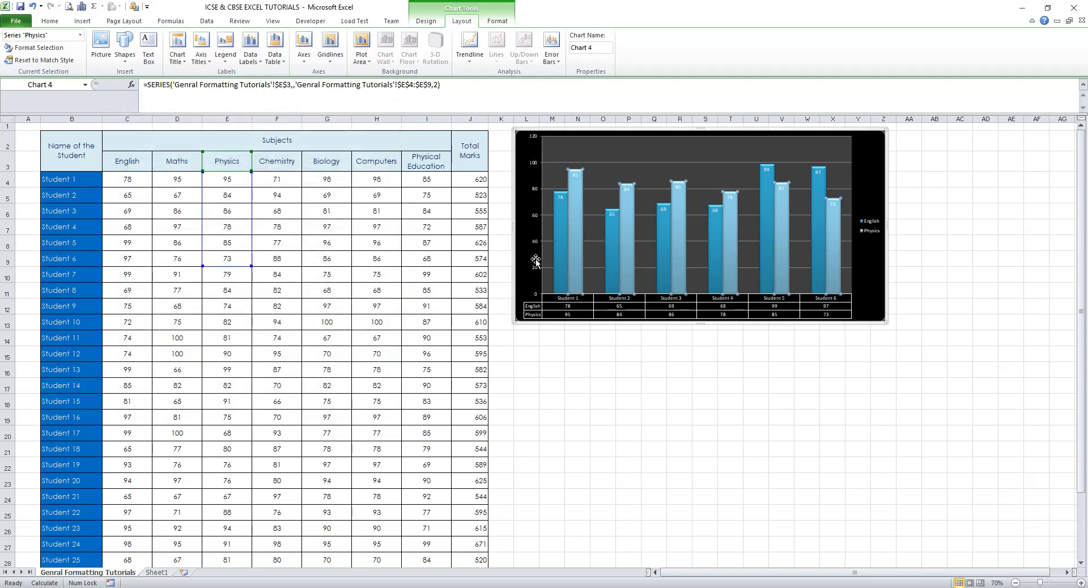
Set the vertical axis's major unit to a fixed value of 5.
click(538, 164)
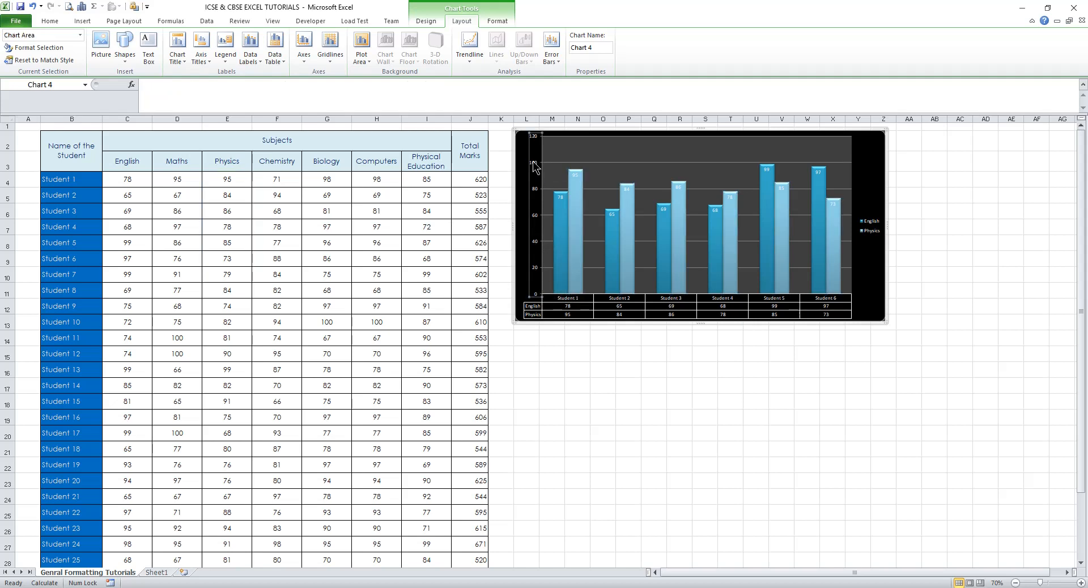
click(302, 57)
mouse_move(327, 72)
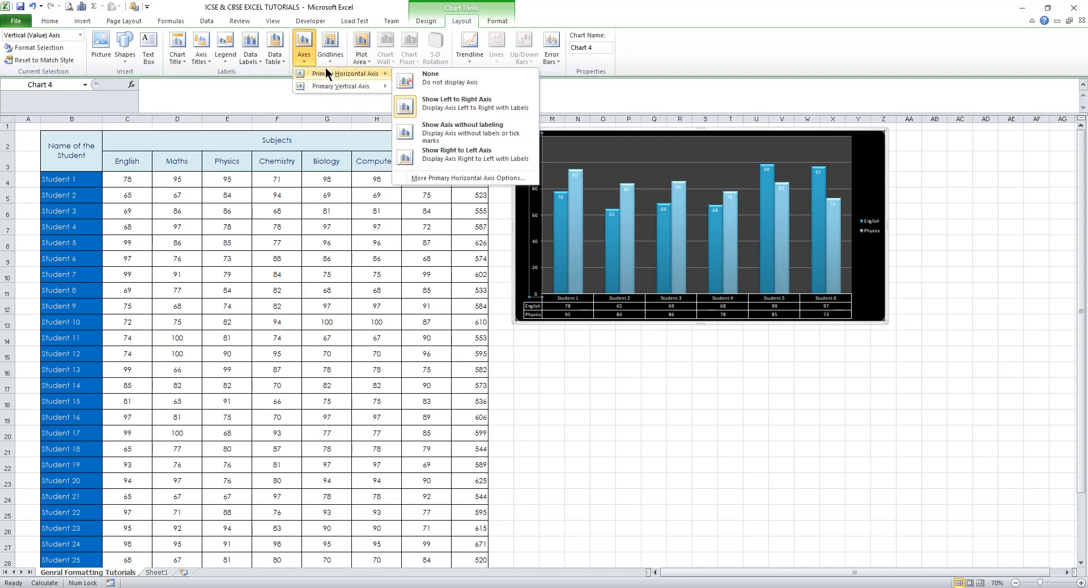
click(730, 30)
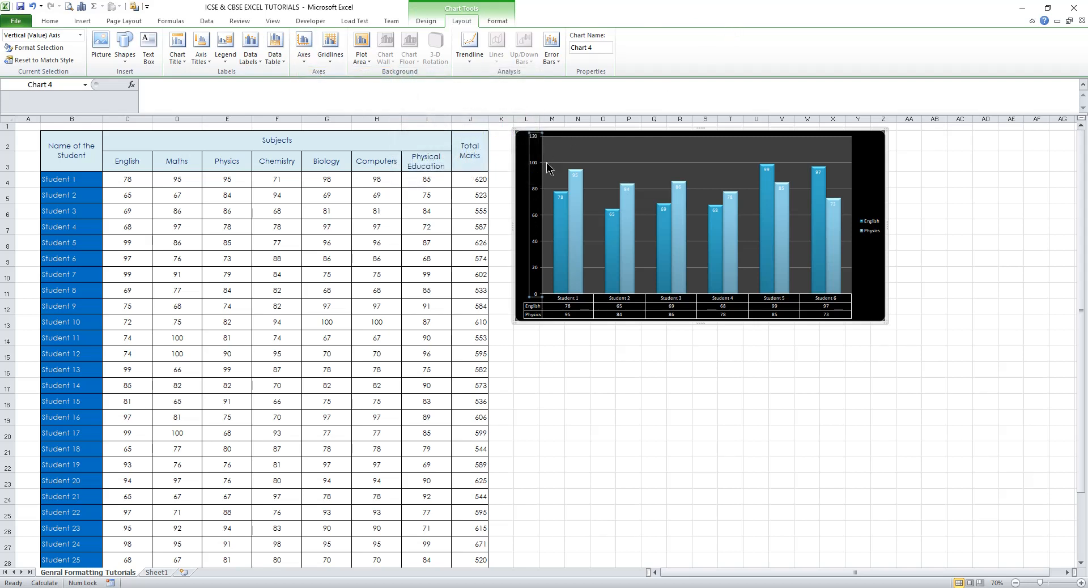
right_click(536, 221)
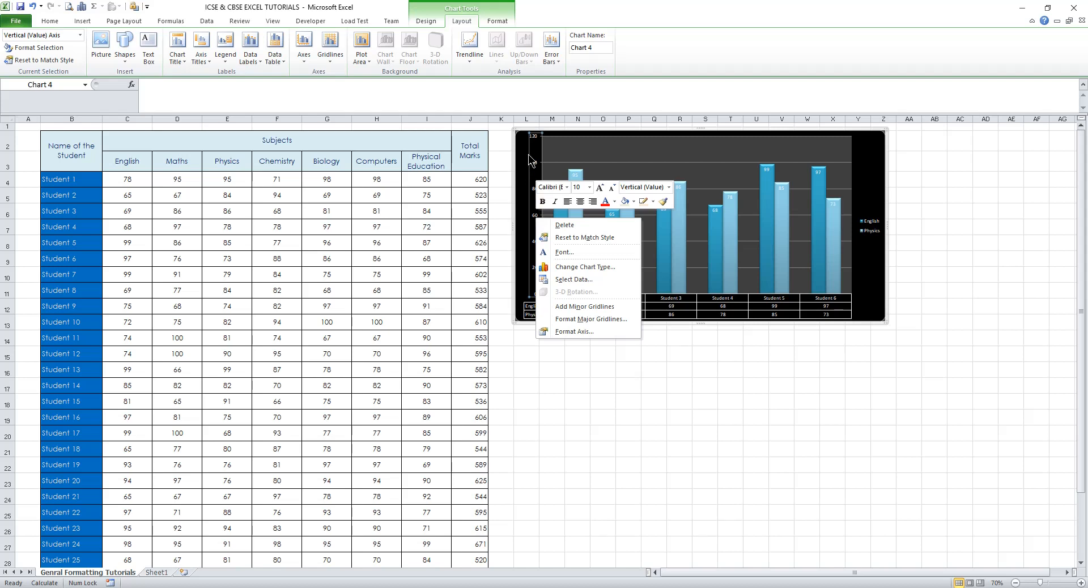
click(564, 331)
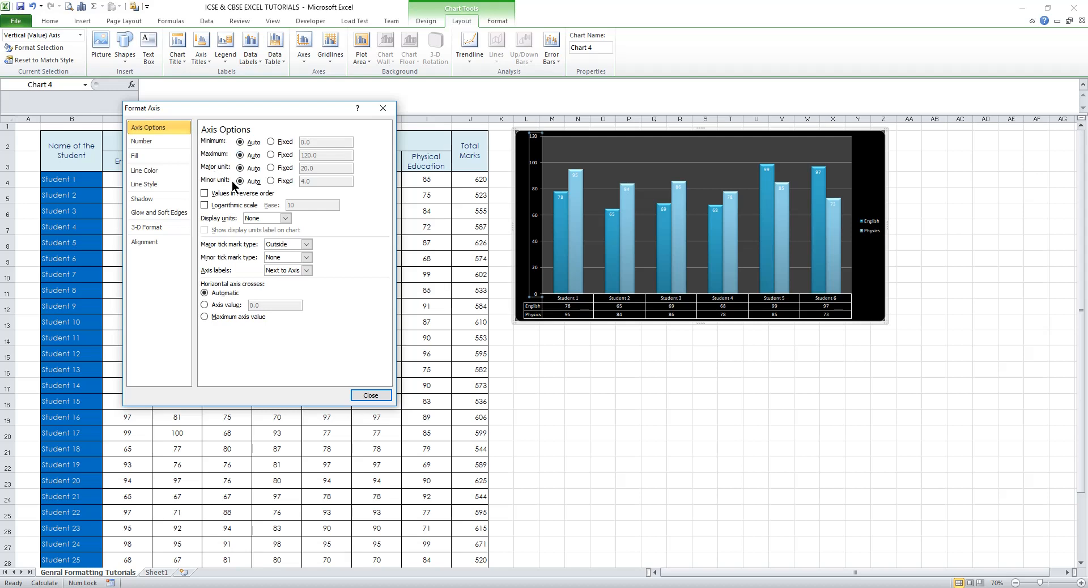
click(272, 168)
click(310, 168)
drag(325, 168, 294, 167)
text(5)
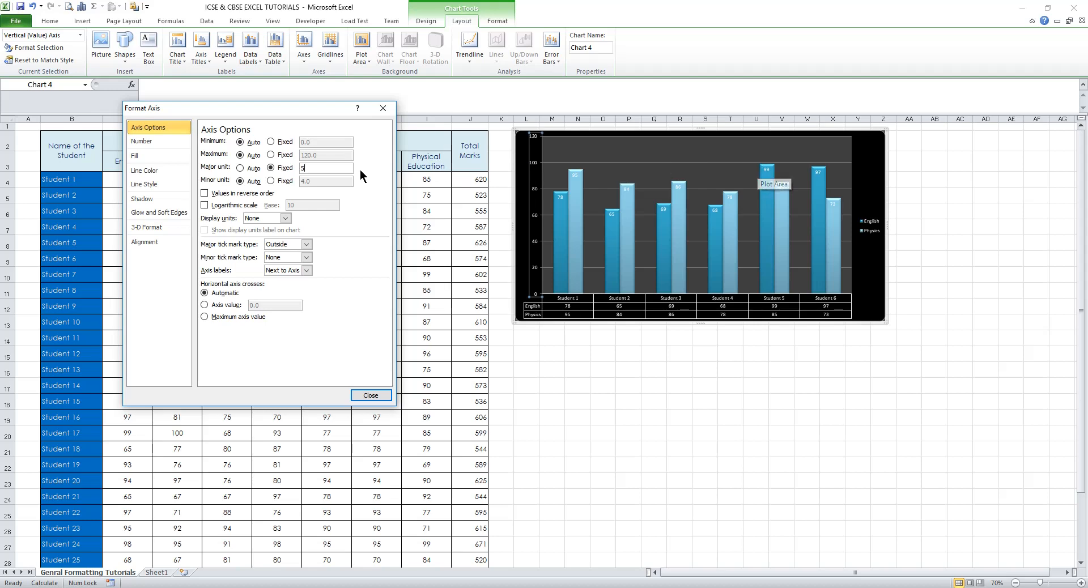
Fix the vertical axis's maximum at 100 and try out the Values in reverse order option, leaving it off.
click(270, 155)
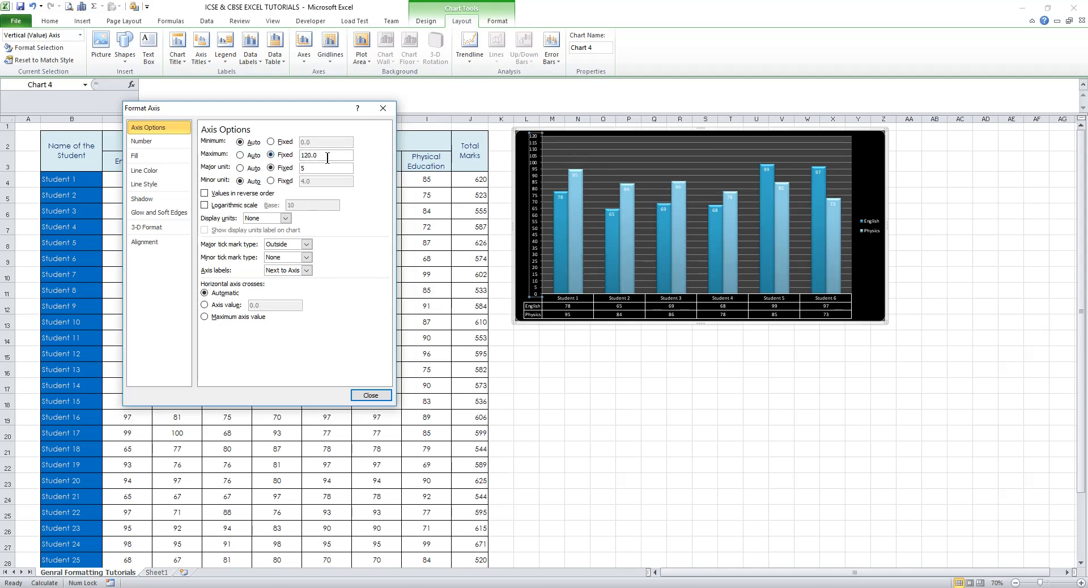
click(277, 158)
text(10)
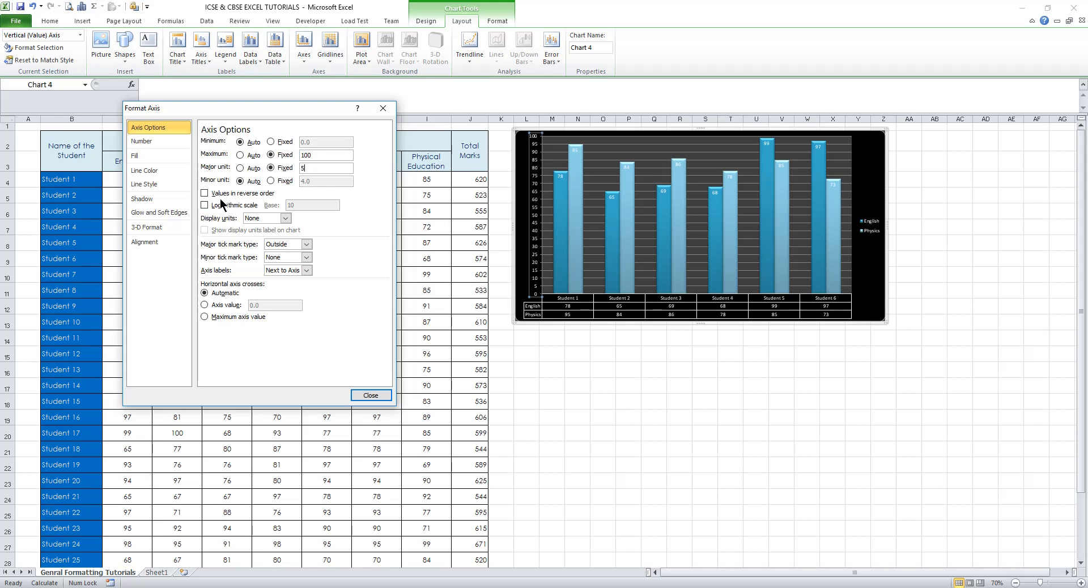
click(216, 194)
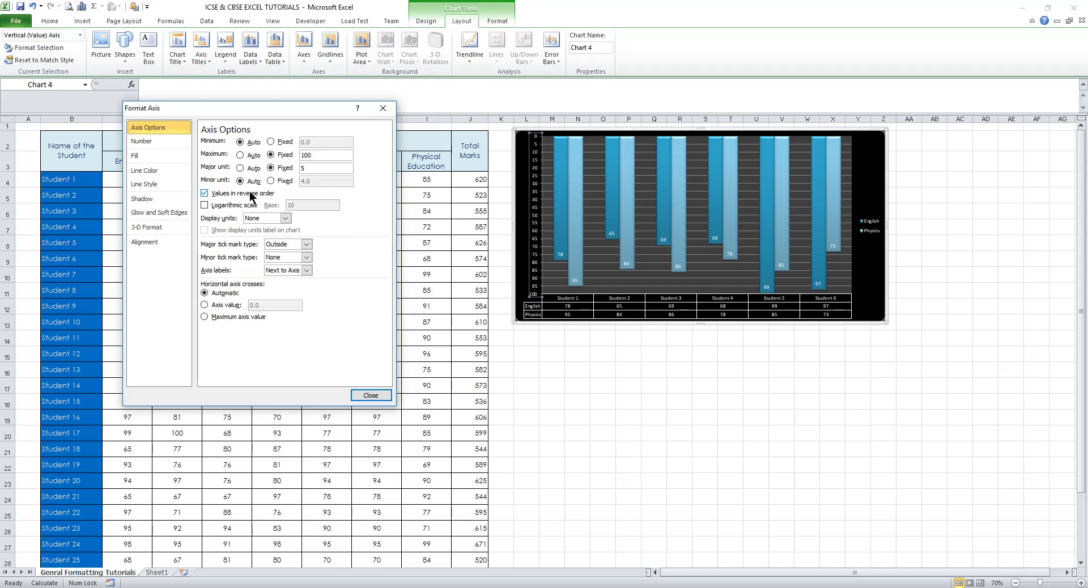
click(205, 194)
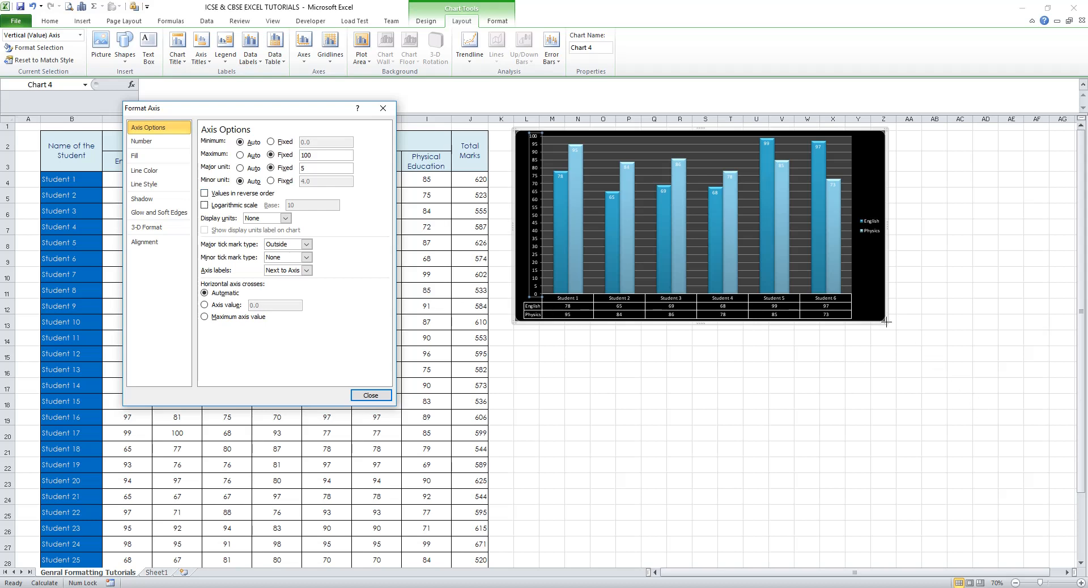
Enlarge the chart so that it reaches down to row 17 and across to column AA, and close its formatting dialog.
drag(887, 323, 923, 389)
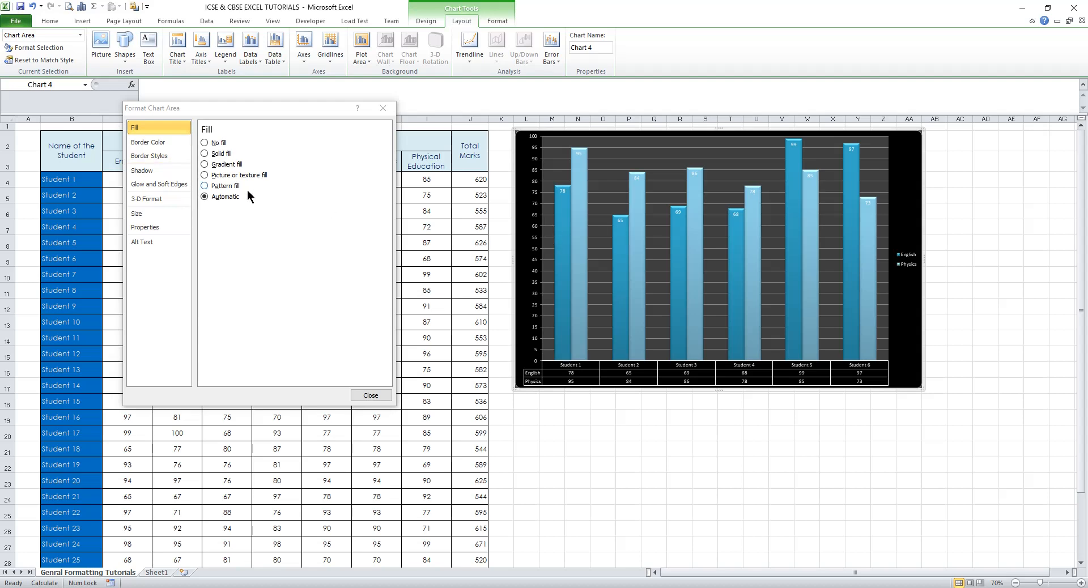
click(383, 108)
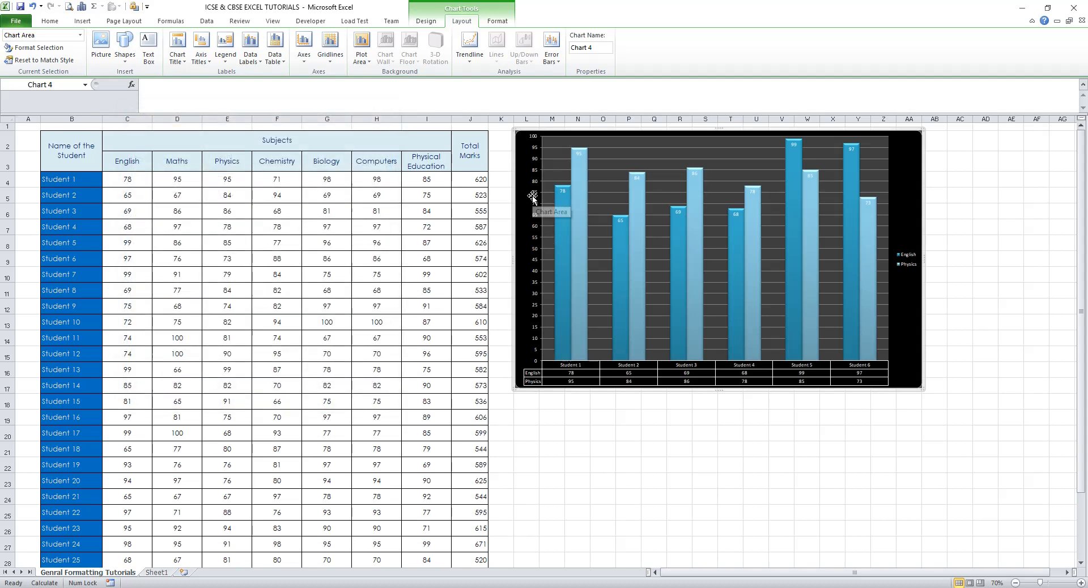
Change the vertical axis's fixed major unit to 10.
right_click(584, 367)
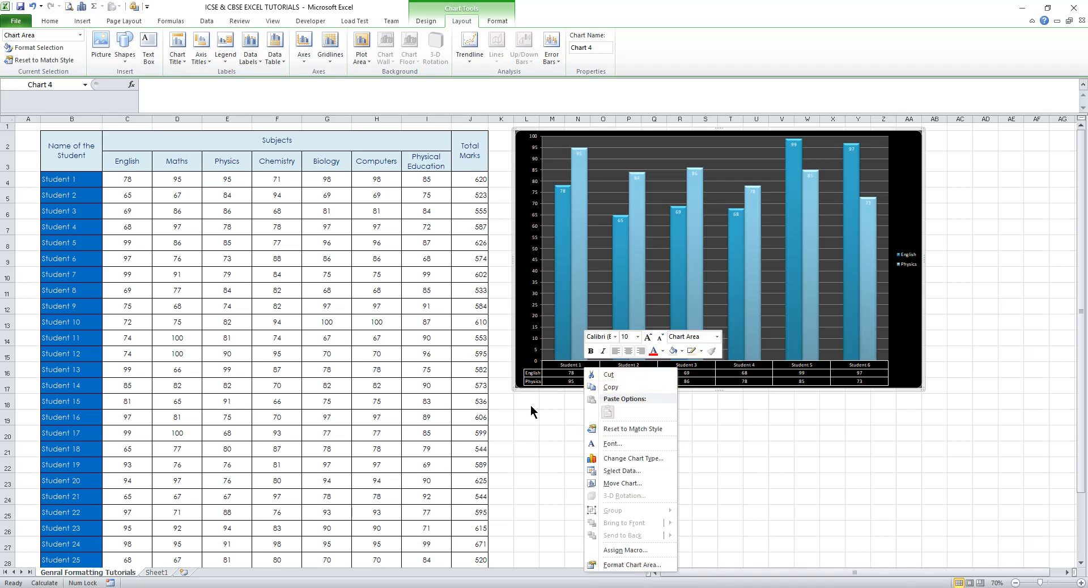
click(545, 366)
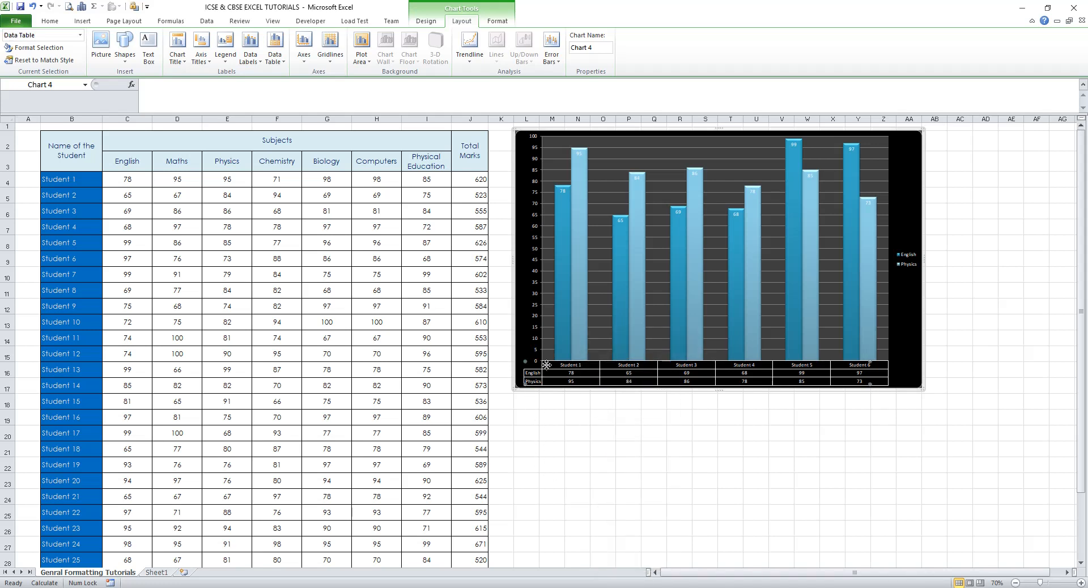
click(559, 366)
right_click(535, 361)
click(572, 473)
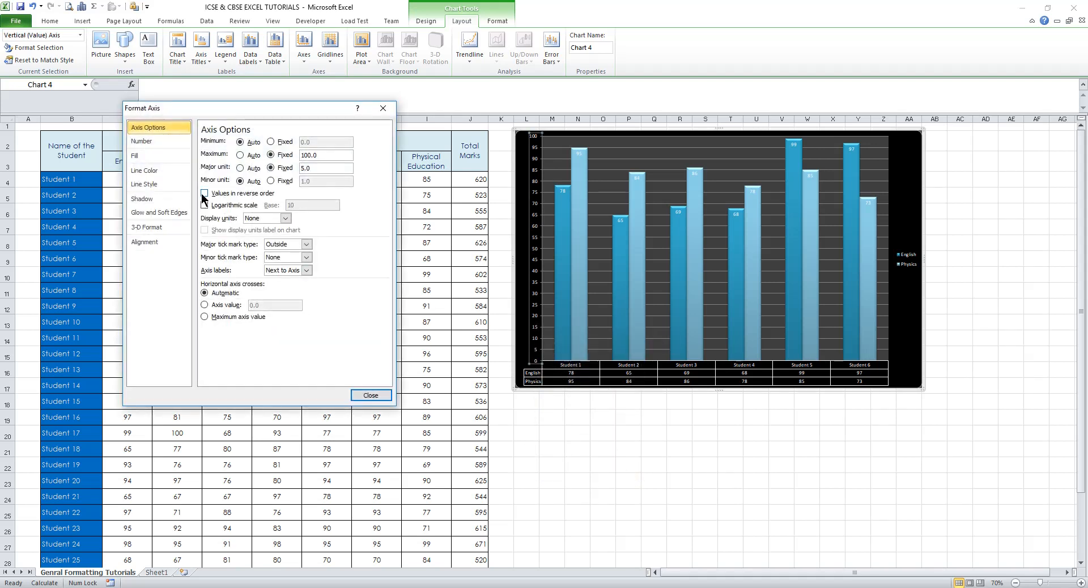
double_click(301, 168)
text(10)
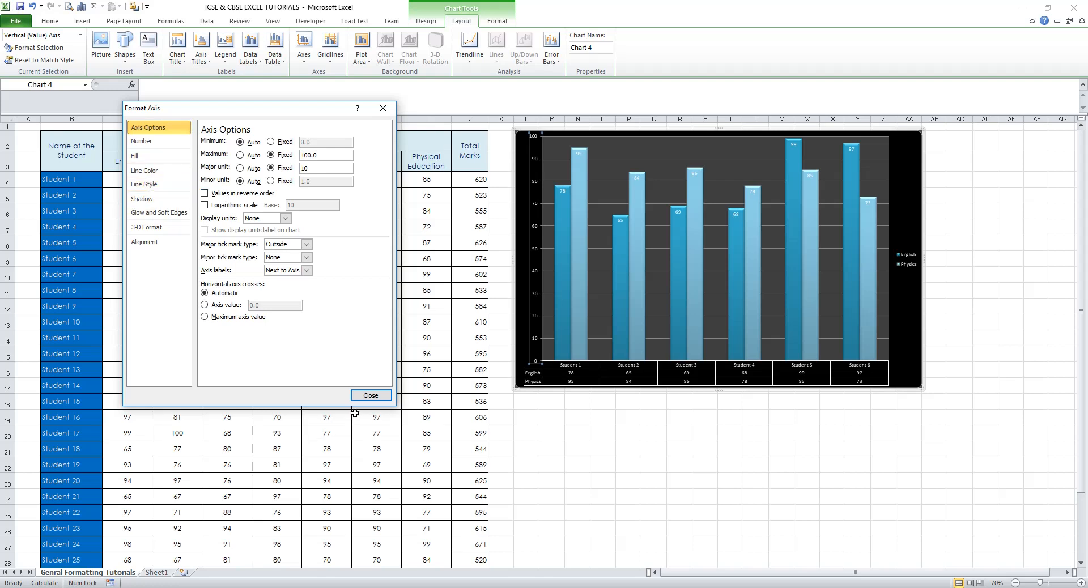
click(370, 396)
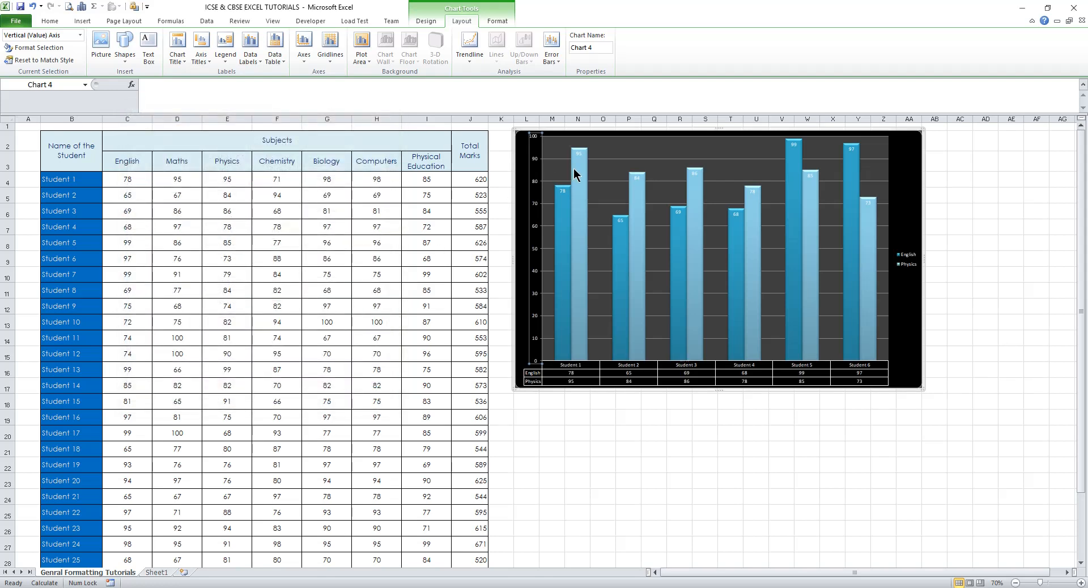
click(916, 228)
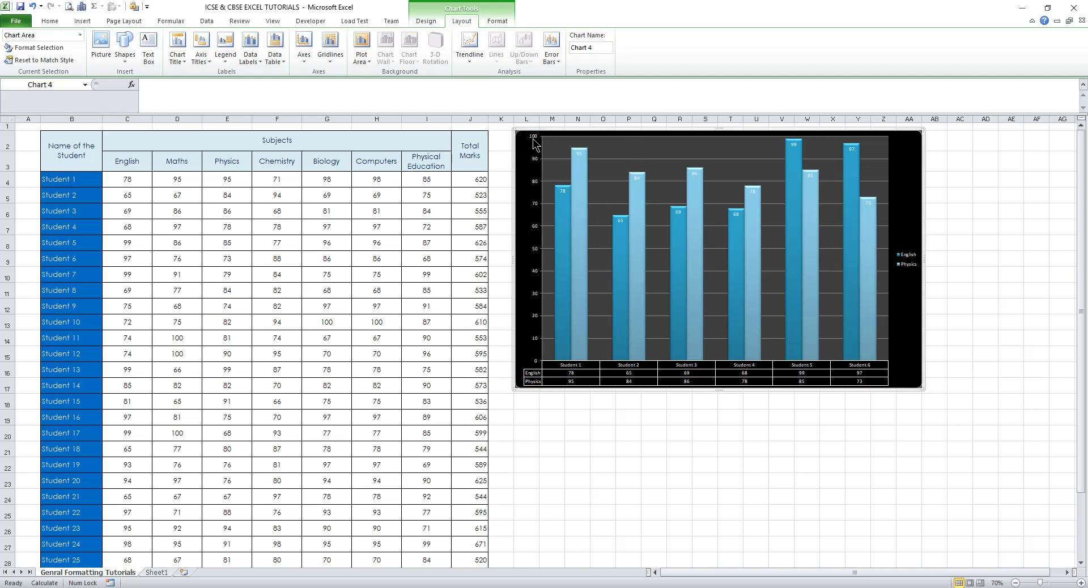
Restyle the column chart with the bevelled white-background styles, trying orange and settling on green.
click(427, 21)
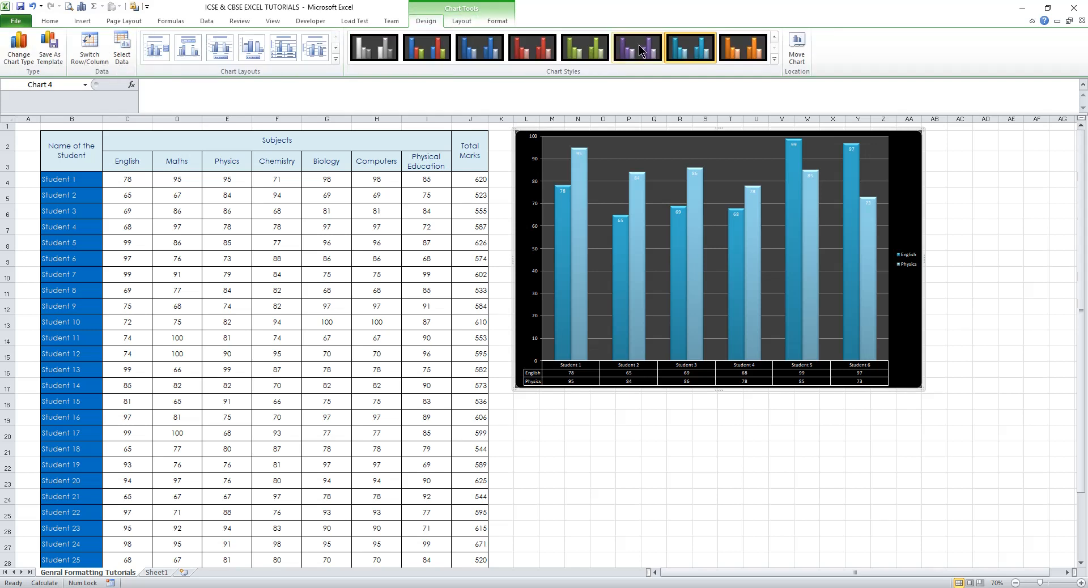
click(774, 36)
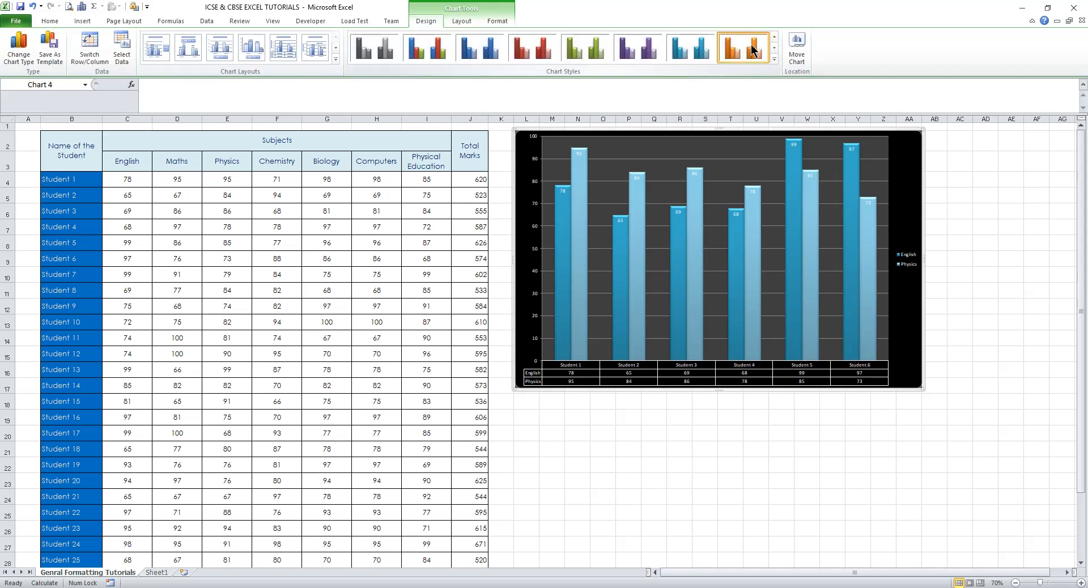
click(753, 50)
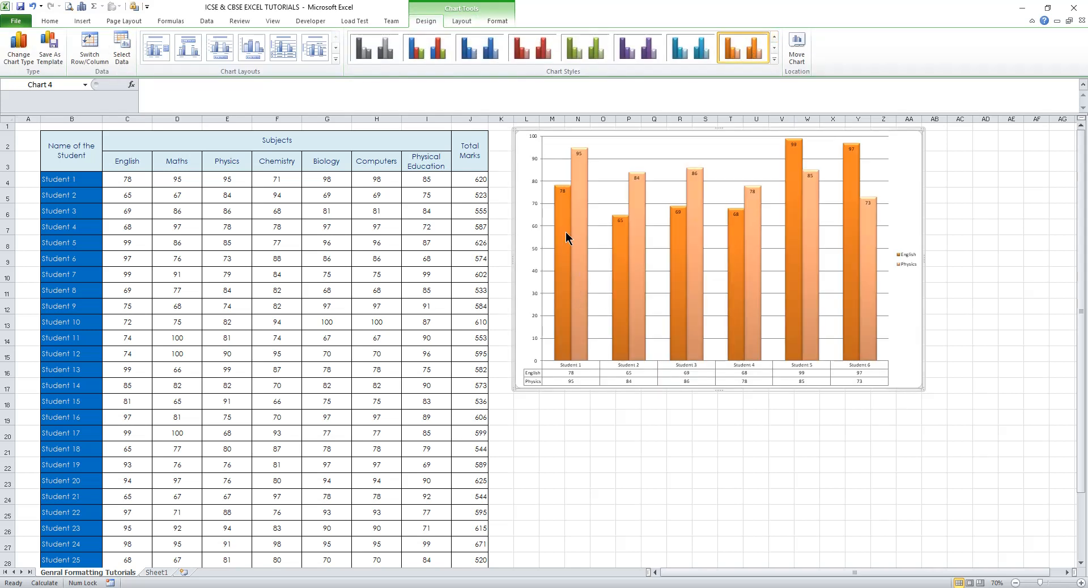
click(571, 51)
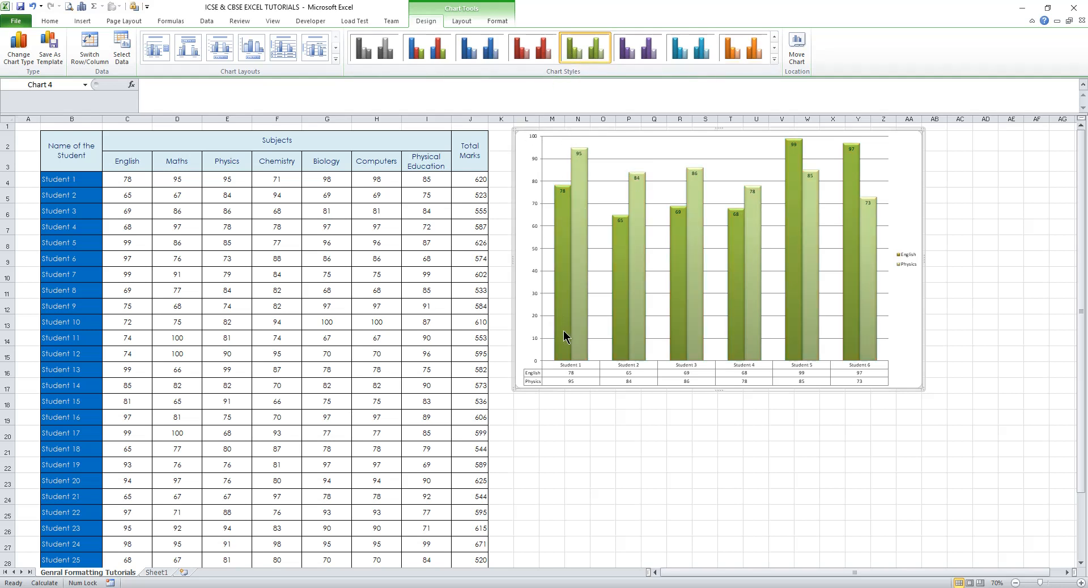
mouse_move(563, 336)
Insert a basic 2-D pie chart of the first six students' total marks in J4:J9.
drag(75, 178, 75, 258)
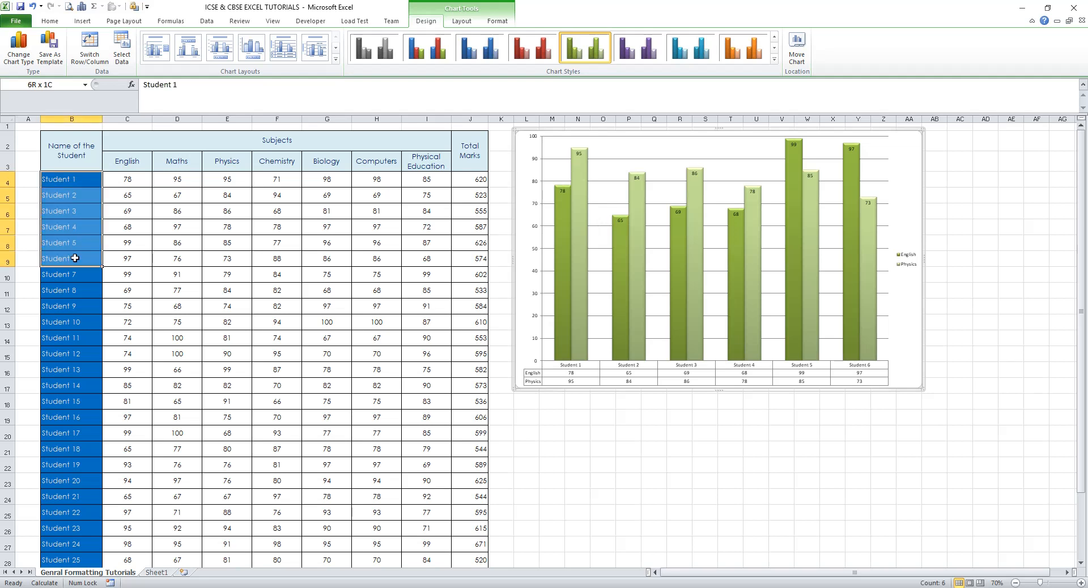
drag(475, 177, 481, 263)
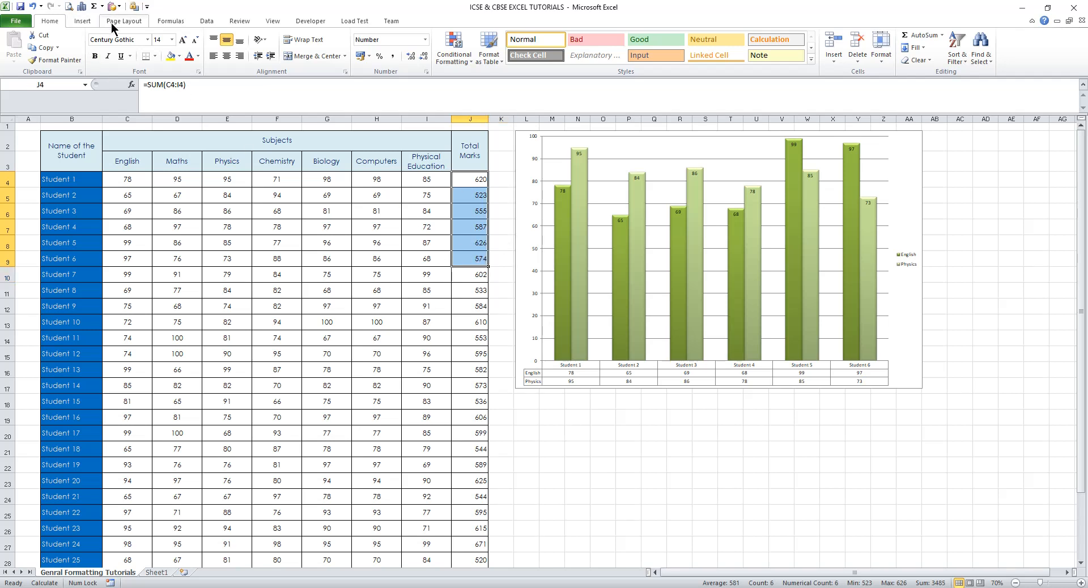
click(82, 21)
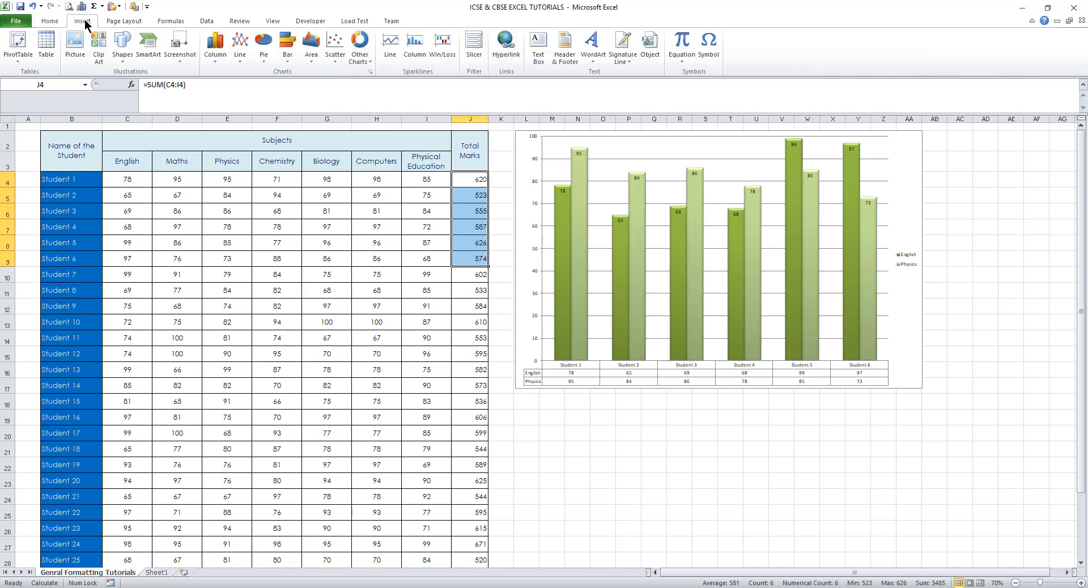
click(267, 65)
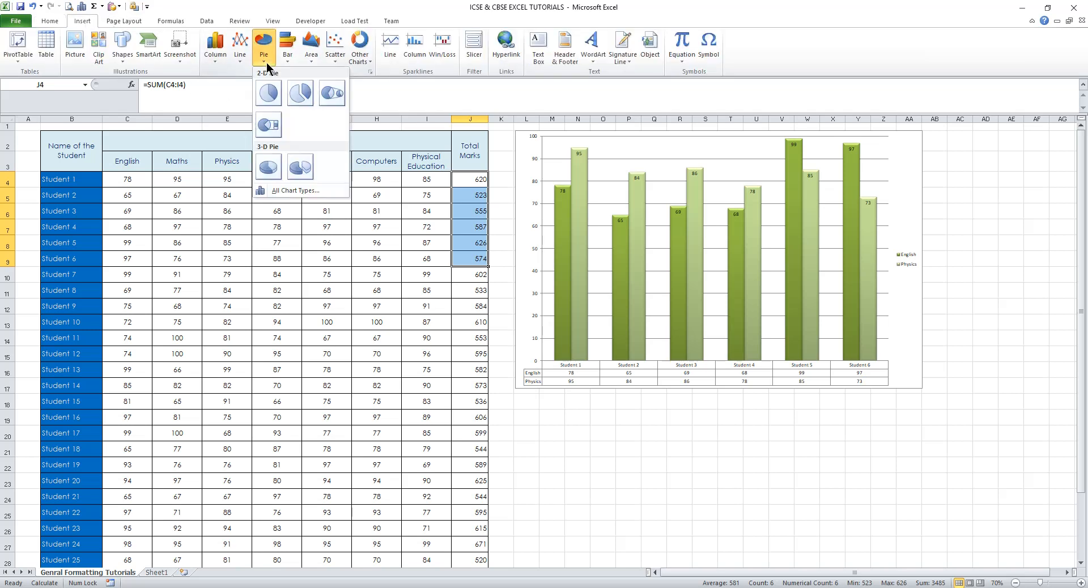
click(267, 95)
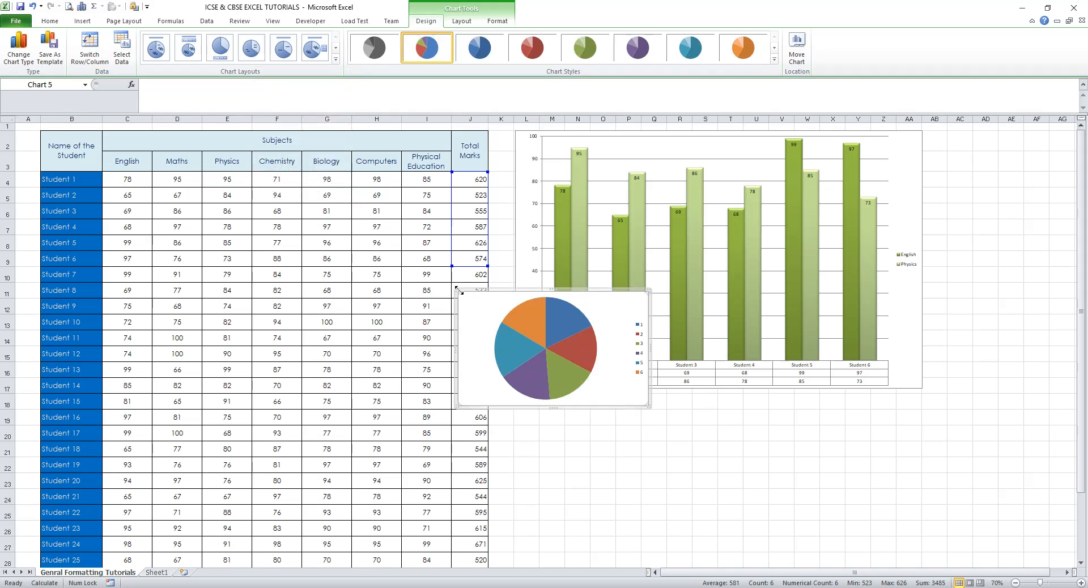
Enlarge the pie chart and move it clear of the marks table, over the column chart.
drag(457, 289, 309, 193)
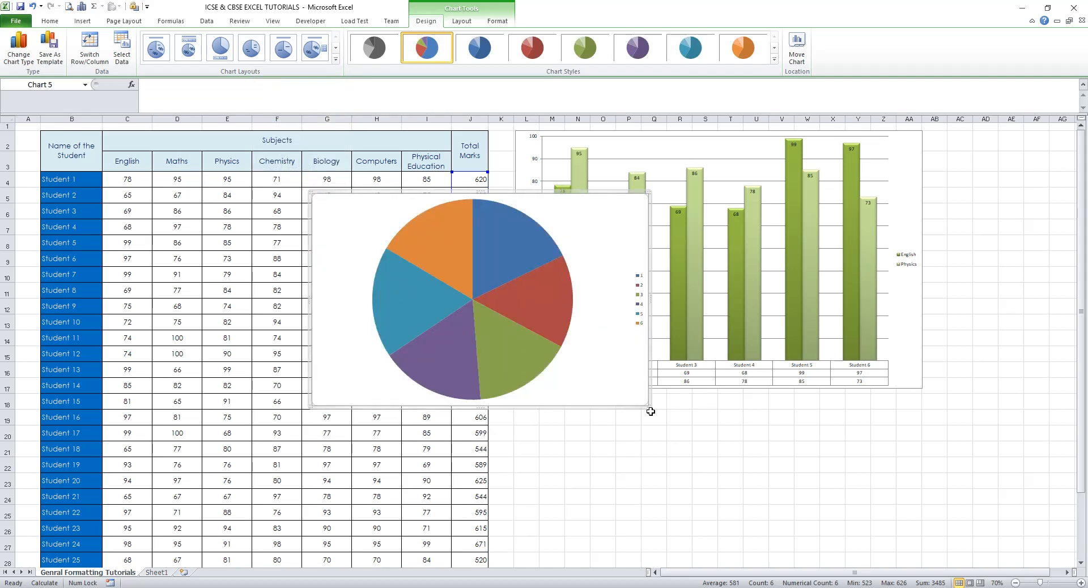
drag(649, 404, 747, 472)
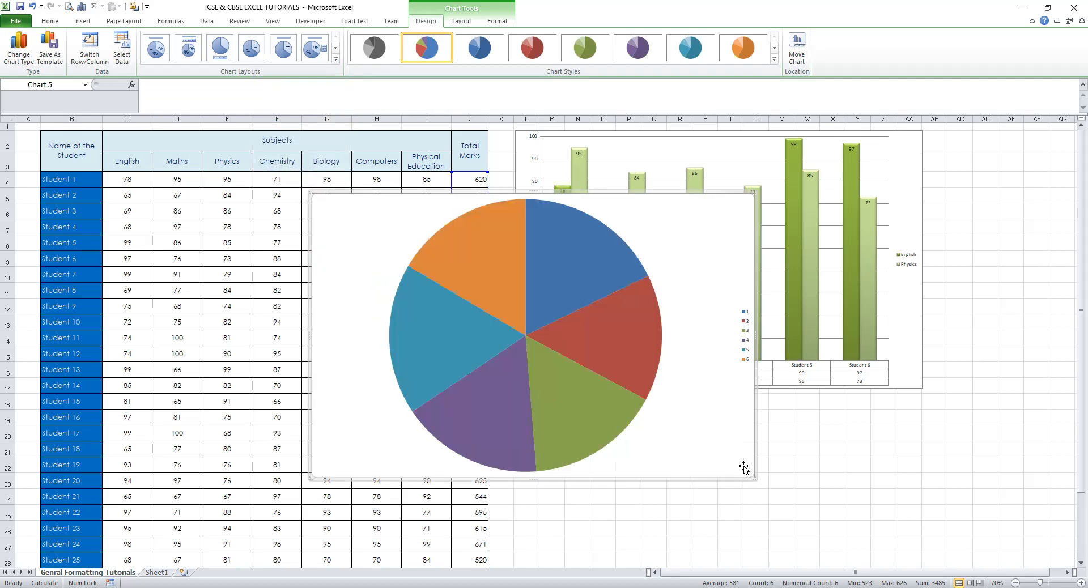
click(499, 188)
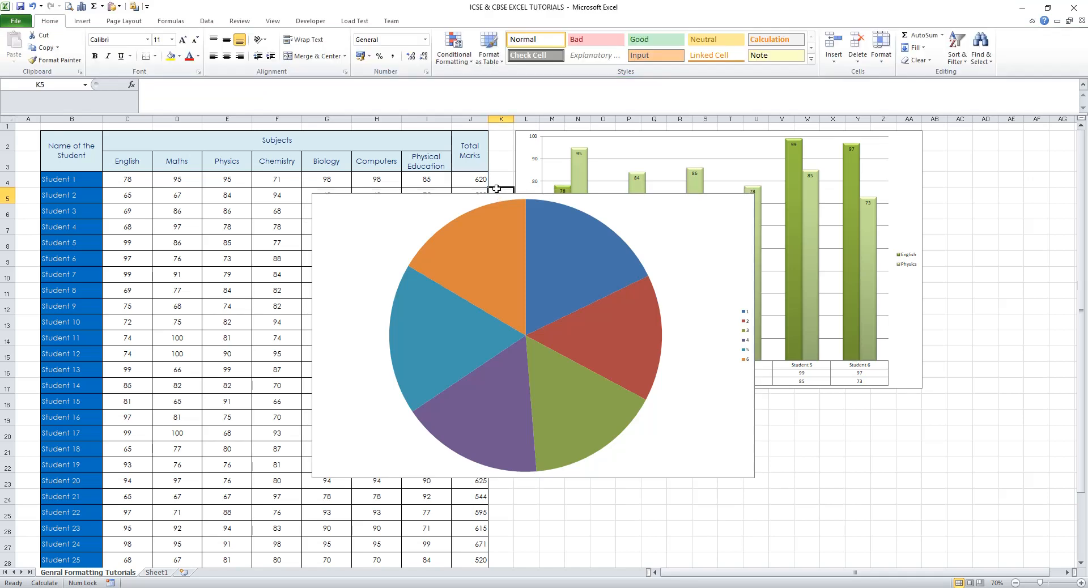
click(488, 194)
drag(484, 194, 681, 196)
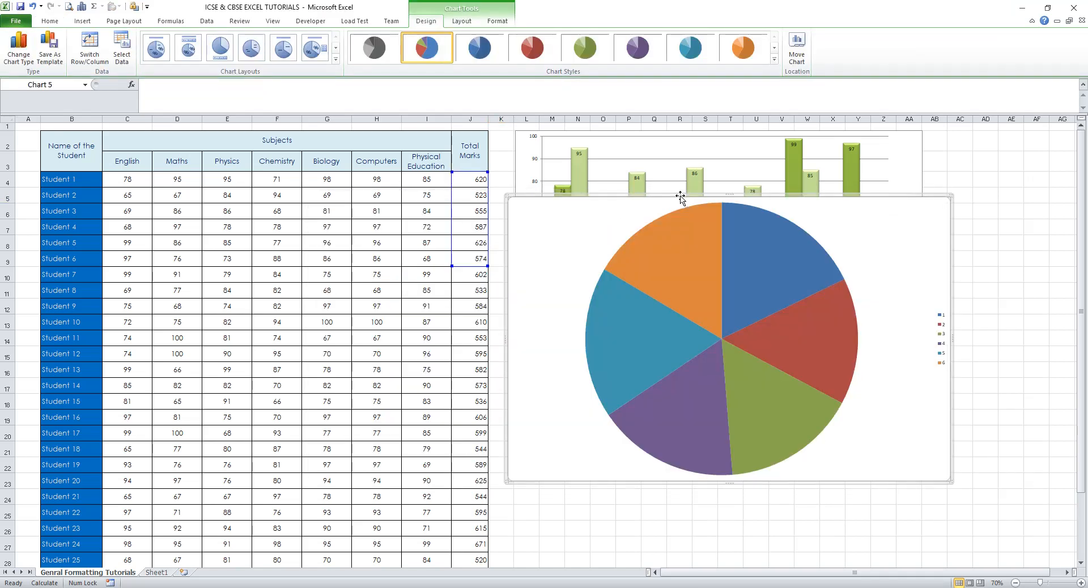
Remove the existing Series1 from the pie chart's data source.
right_click(559, 326)
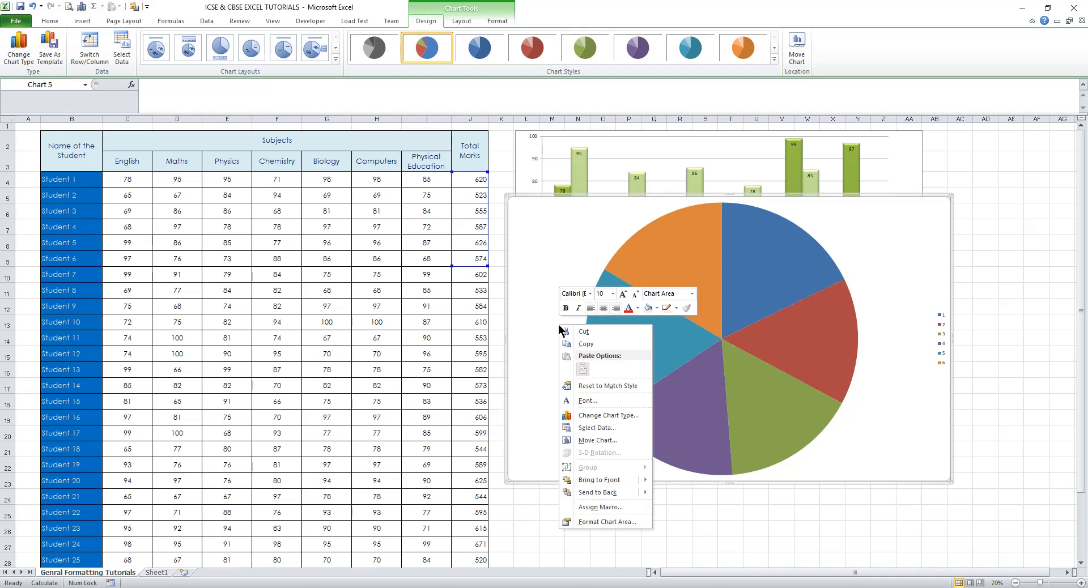
click(596, 429)
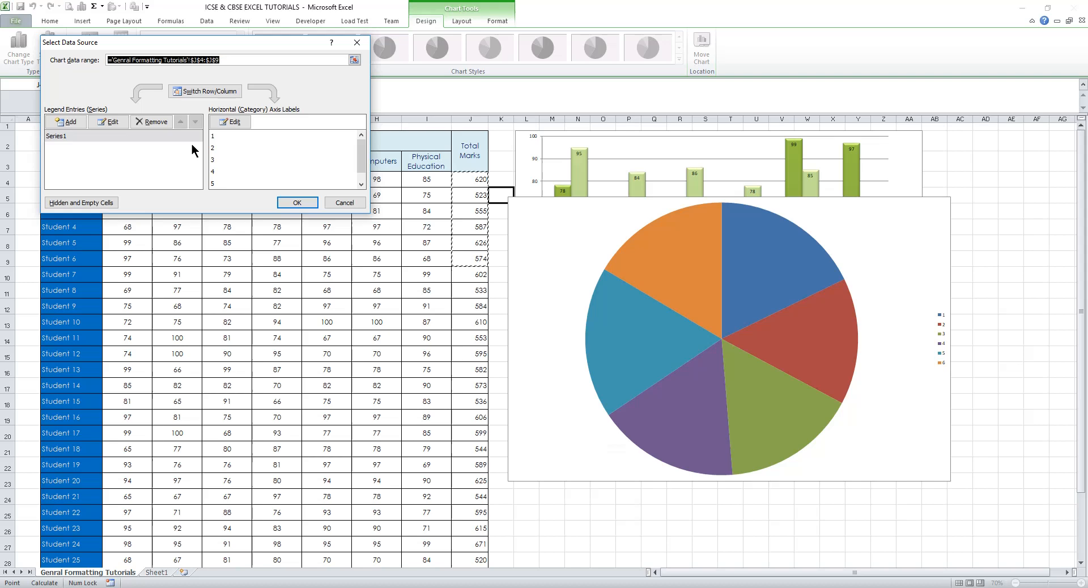
click(81, 136)
click(142, 127)
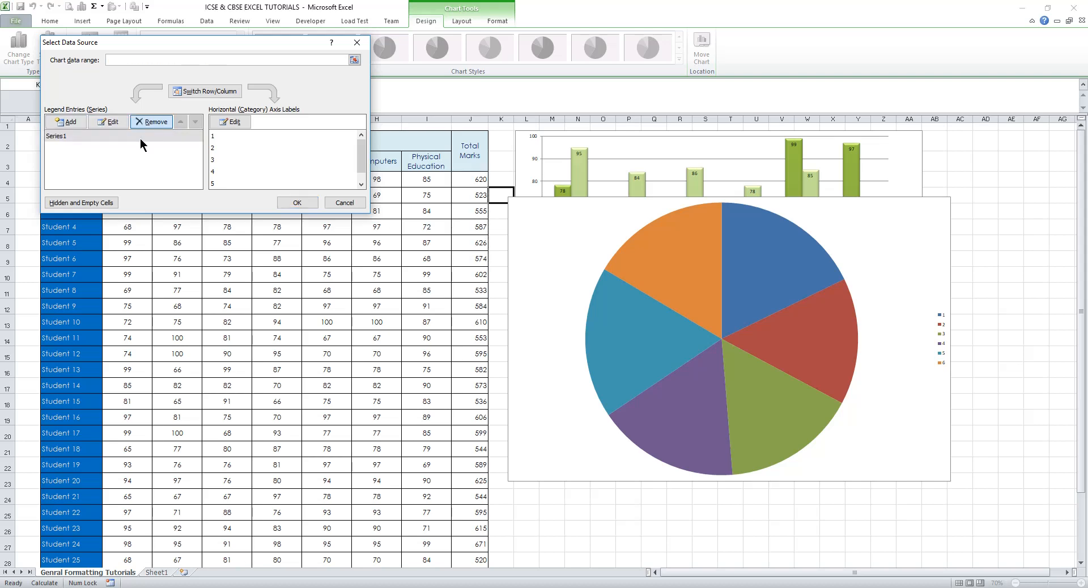
Add a data series named Total Marks to the pie chart, with J4:J9 as its values.
click(58, 123)
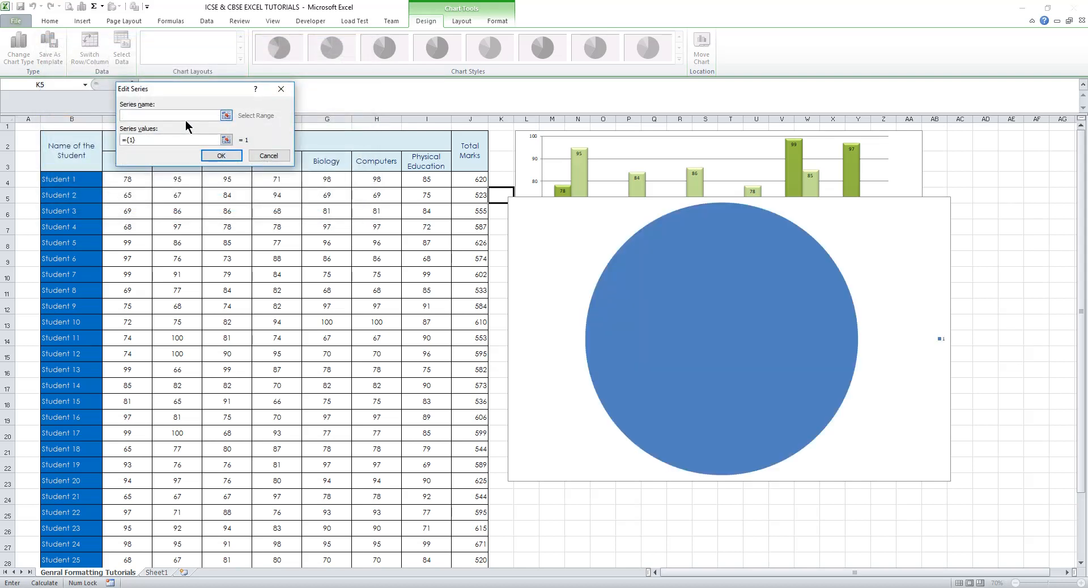
text(Tot)
text(al Marks)
click(228, 141)
drag(465, 180, 470, 255)
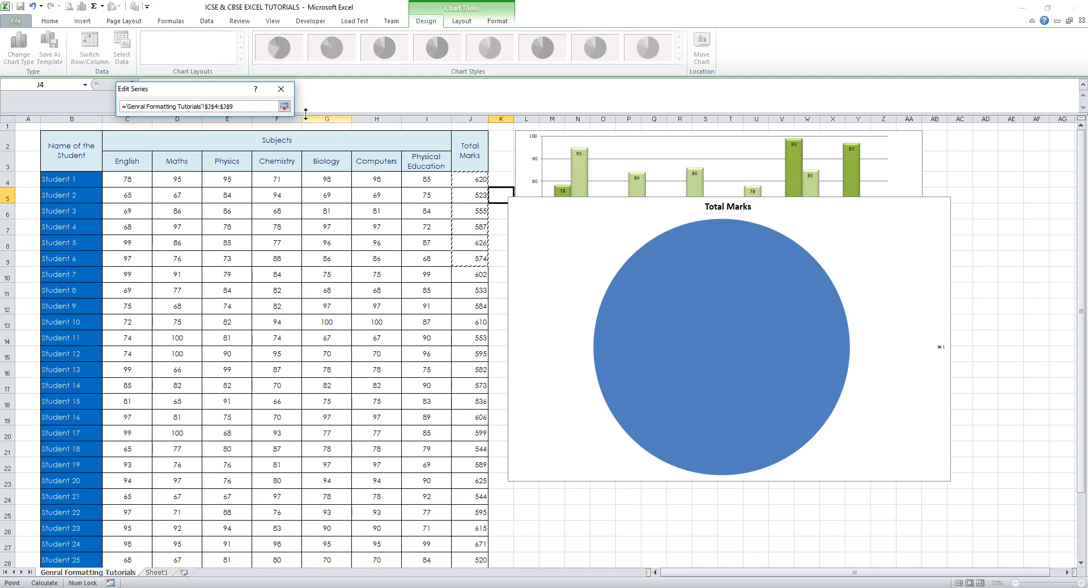
click(284, 106)
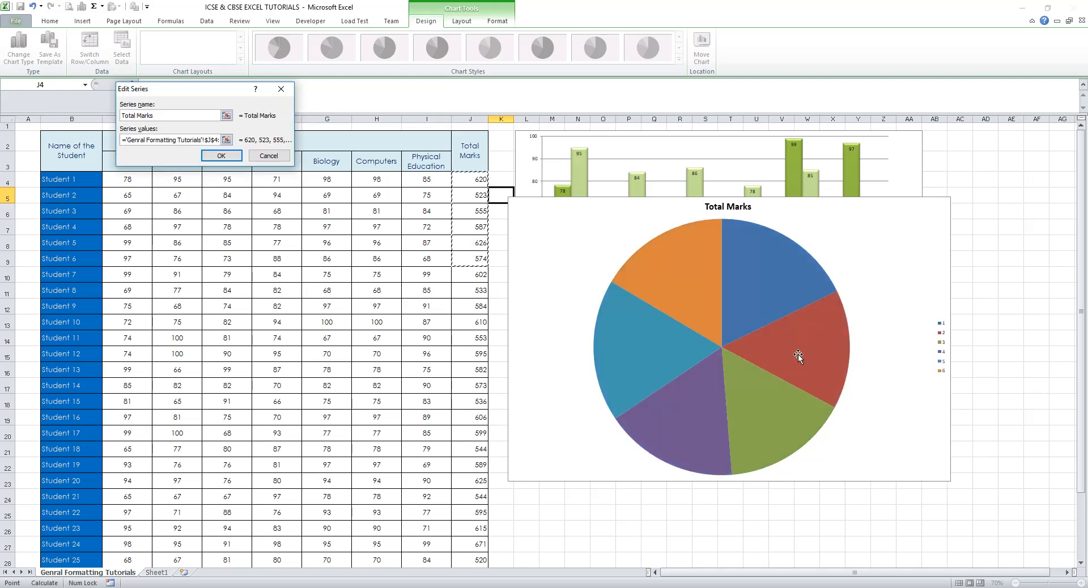
mouse_move(798, 355)
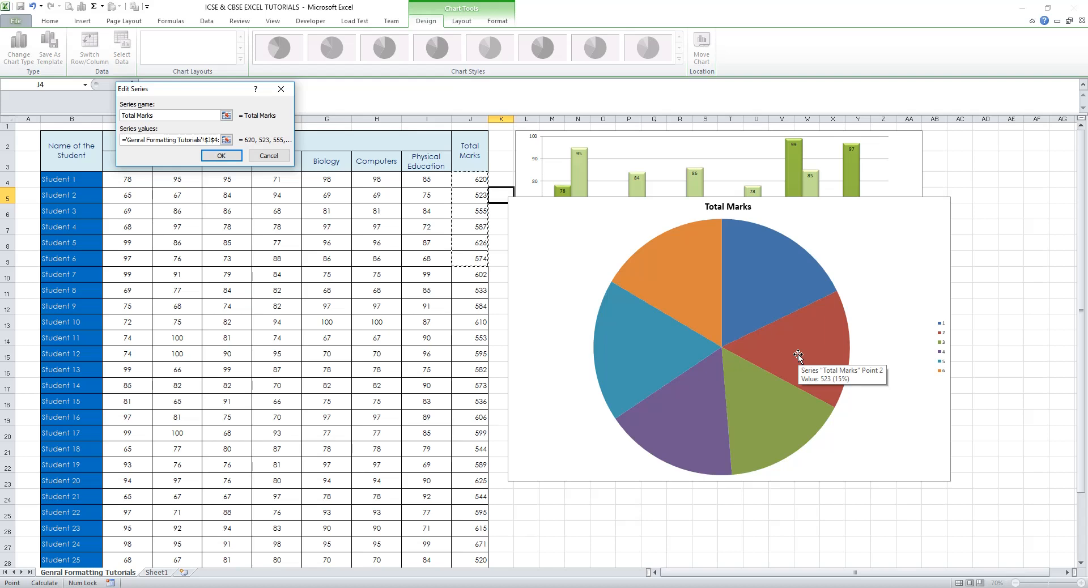
mouse_move(773, 308)
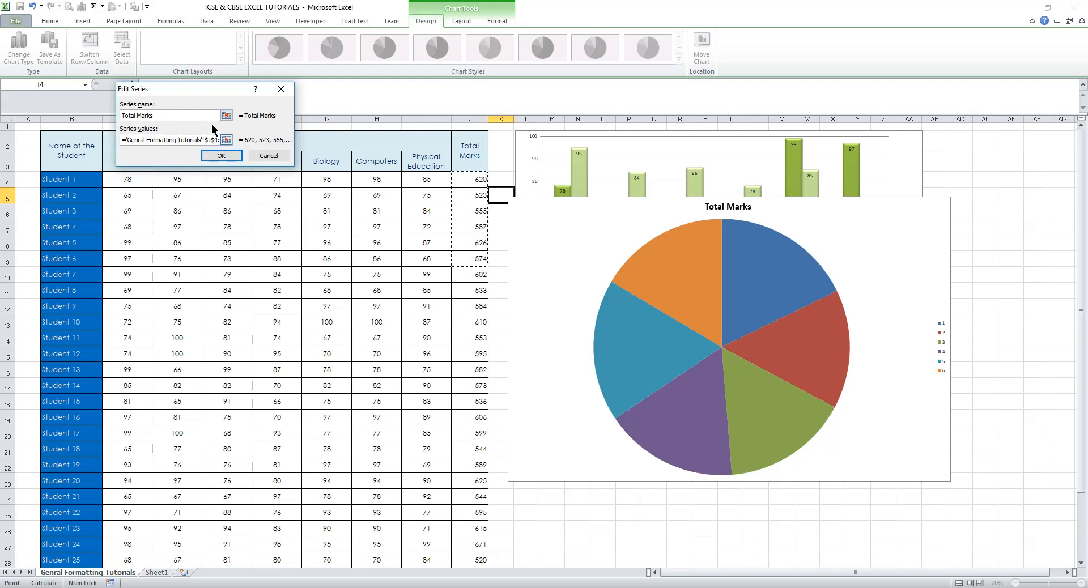
click(223, 158)
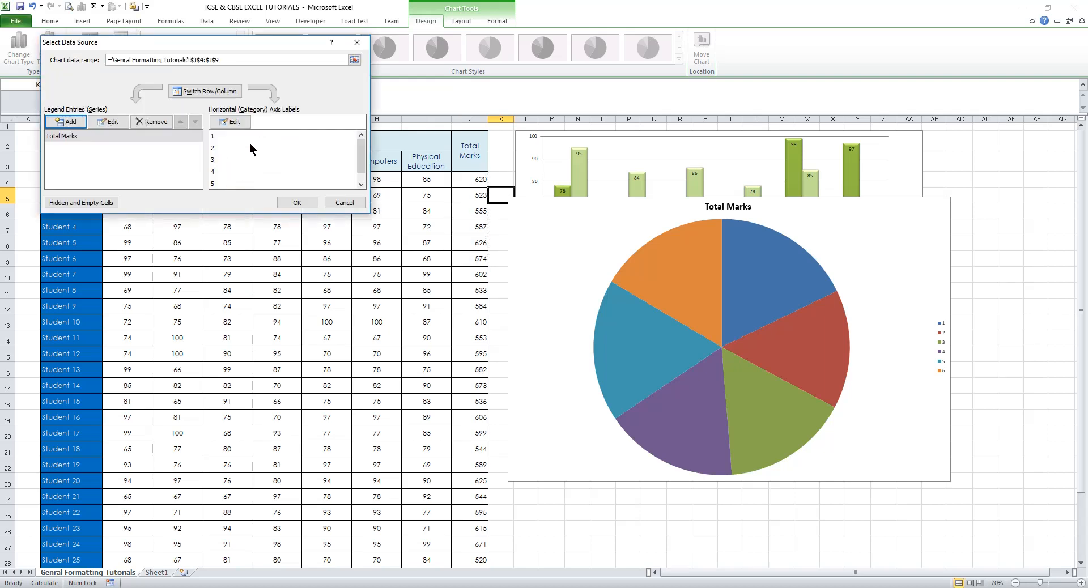
Set the pie chart's category labels to the student names in B4:B9 and accept the data source.
click(230, 121)
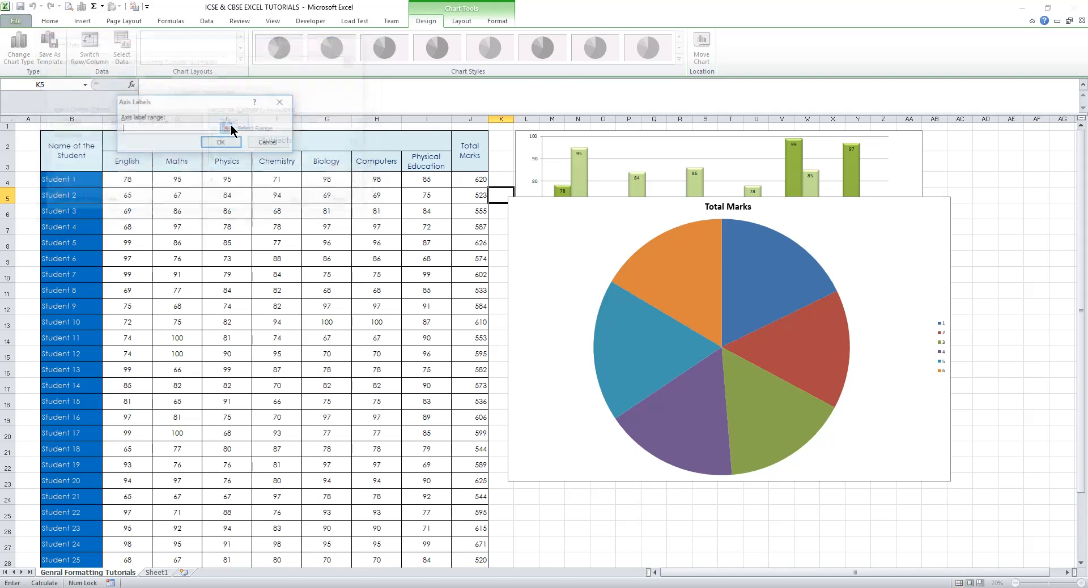
drag(82, 181, 89, 262)
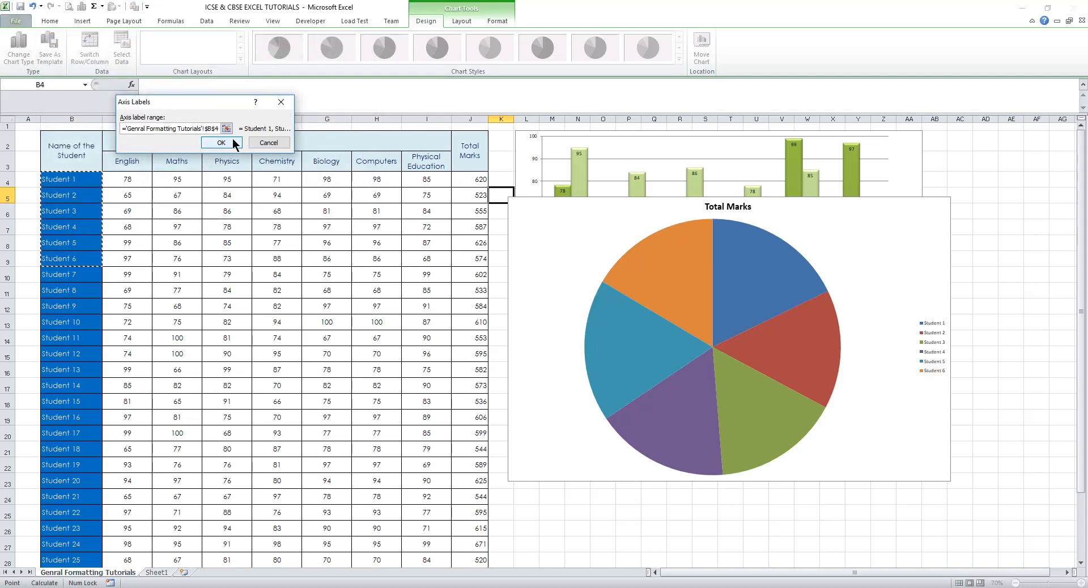
click(221, 142)
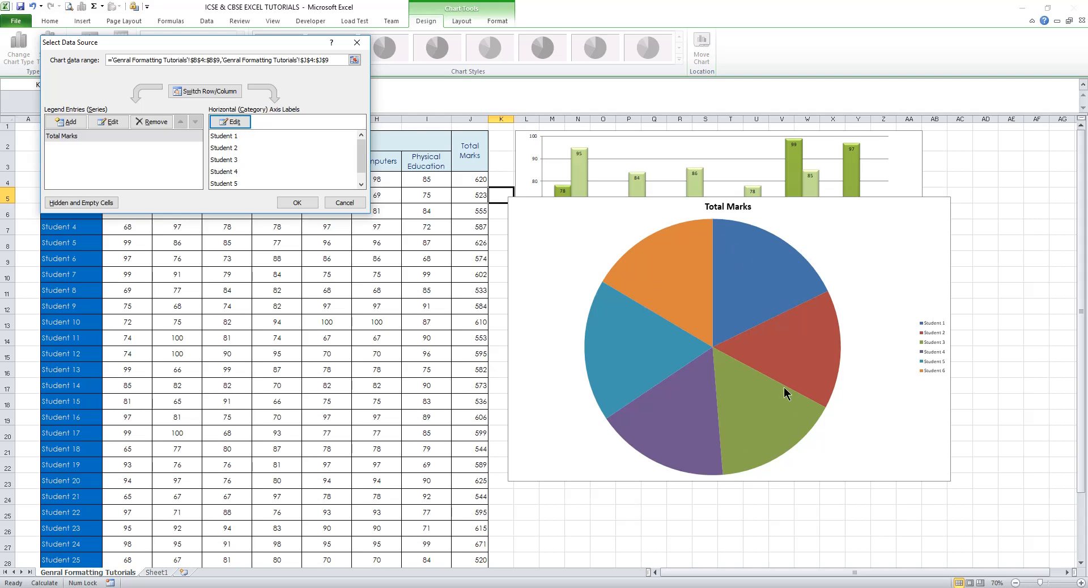
click(297, 203)
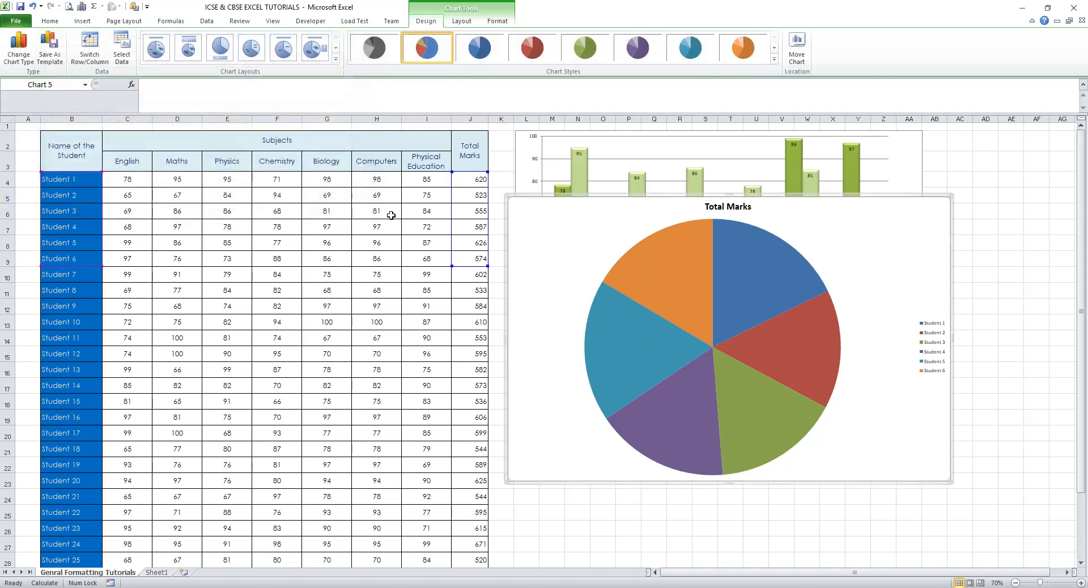
Apply the teal shaded chart style to the pie chart and add data labels to its slices.
click(638, 56)
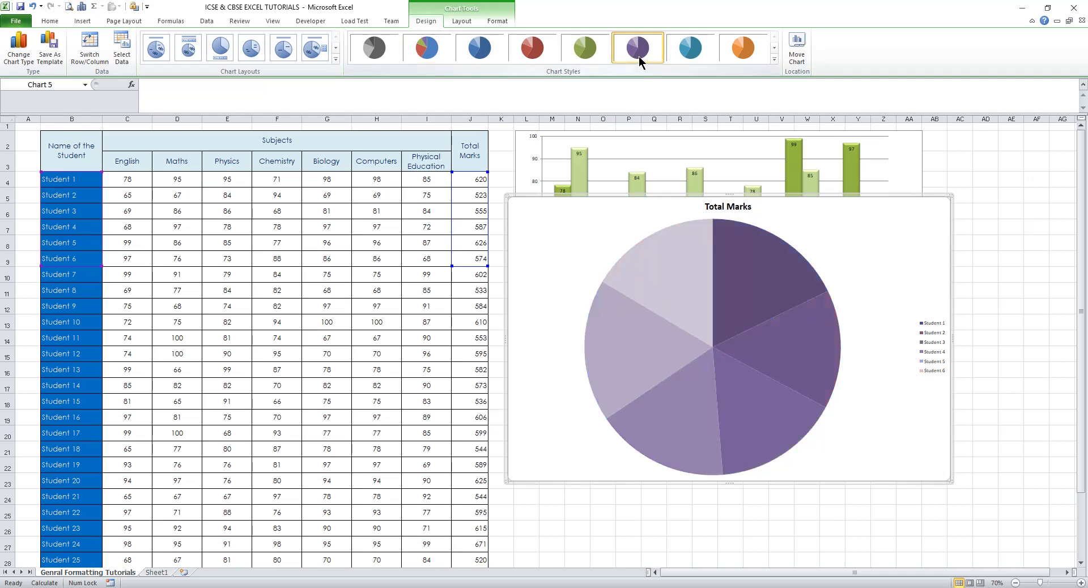
click(711, 56)
right_click(695, 301)
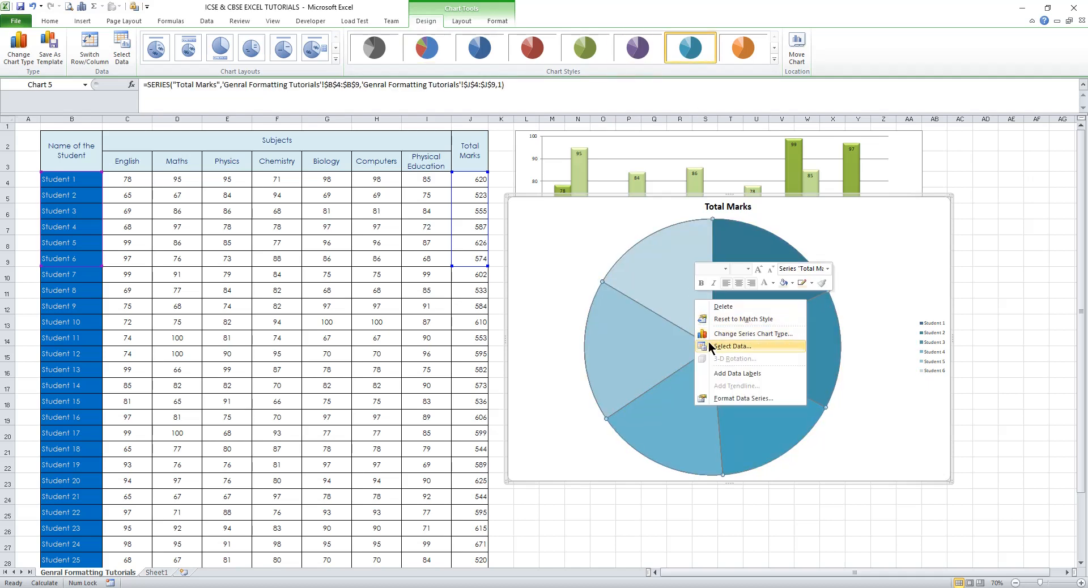
click(737, 373)
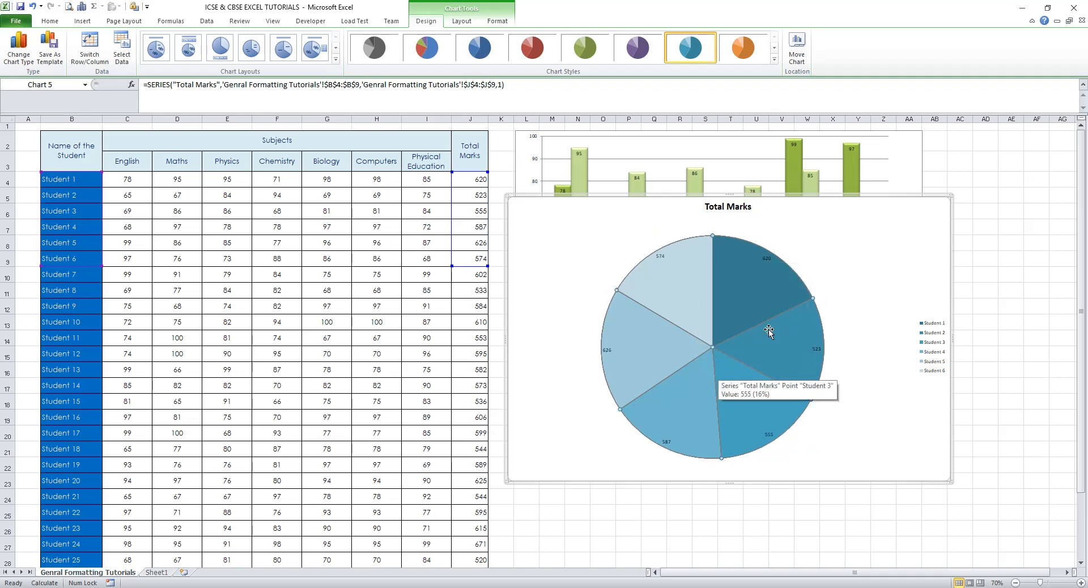
Increase the font size of the pie chart's data labels to 20.
click(660, 257)
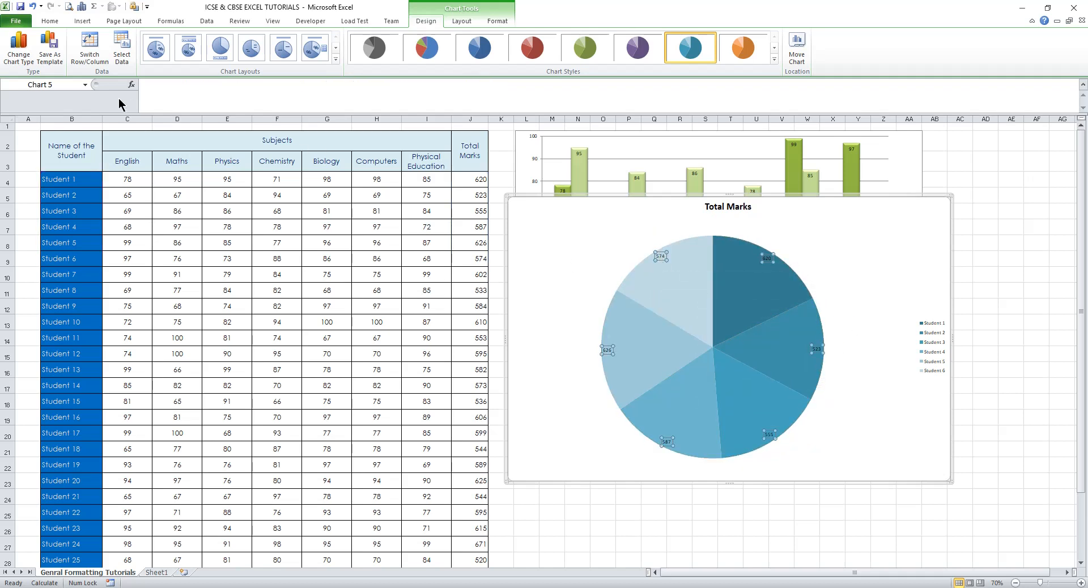
click(55, 23)
click(181, 41)
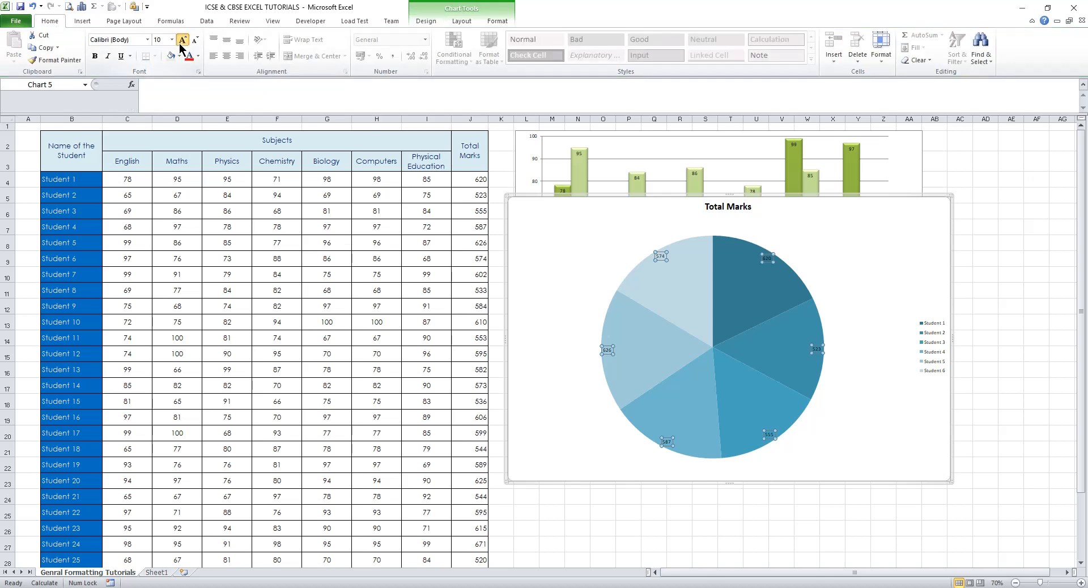
click(181, 41)
click(181, 41)
click(182, 41)
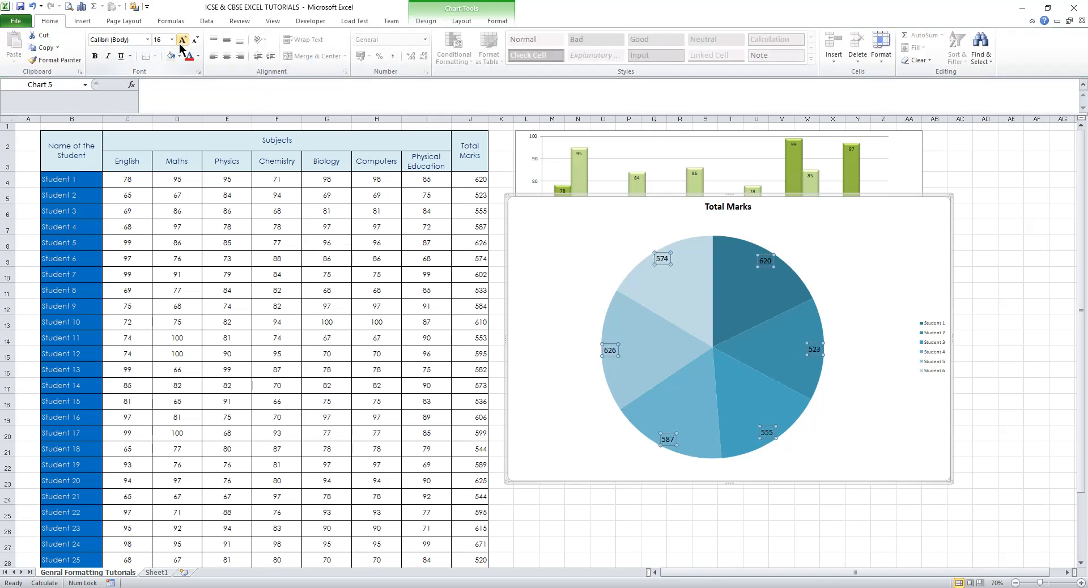
click(182, 41)
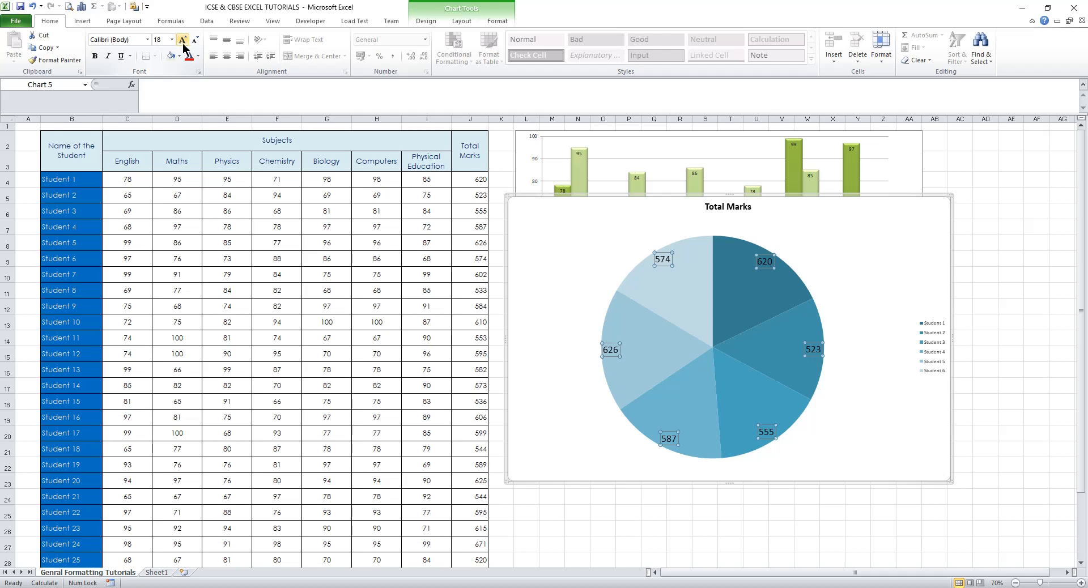
click(182, 40)
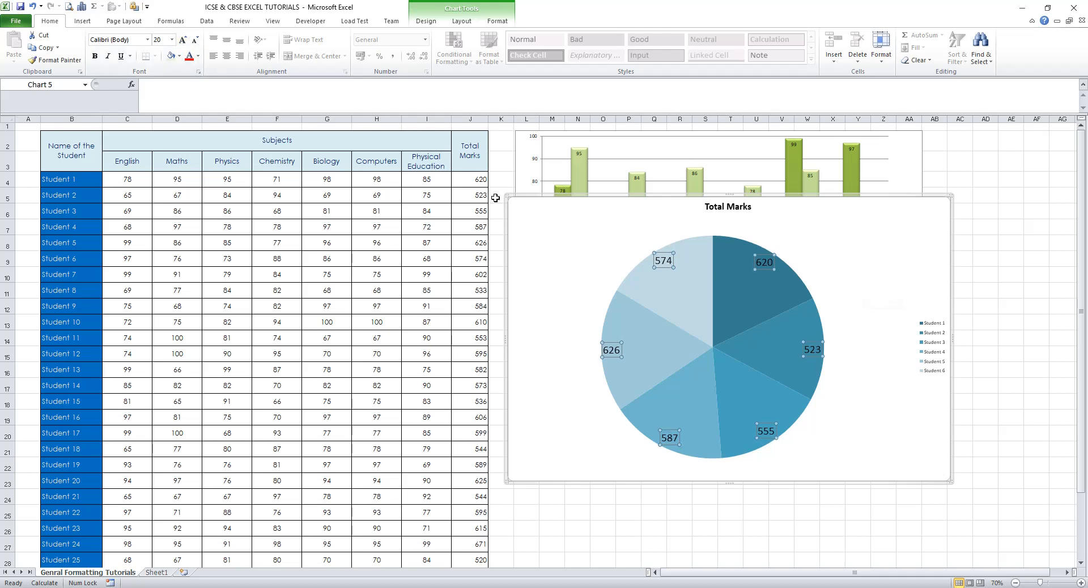
Enlarge the pie chart and move it over the marks table so that it spans columns A to N down to row 21.
drag(508, 196, 382, 159)
drag(575, 161, 208, 129)
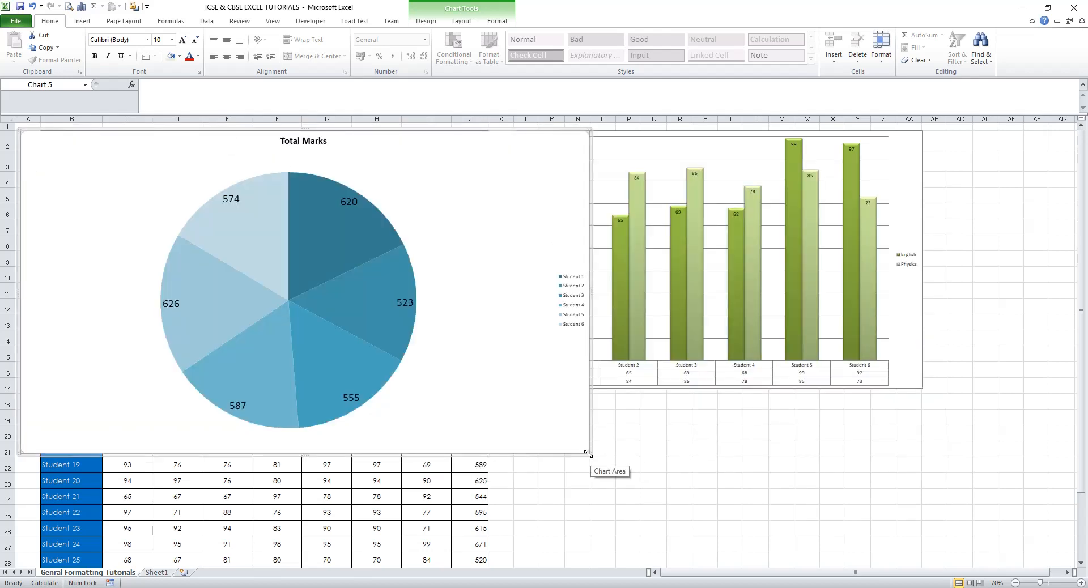
Apply the layout with percentage labels and a side legend to the pie chart, and shrink it to columns A to F down to row 12.
drag(591, 456, 509, 389)
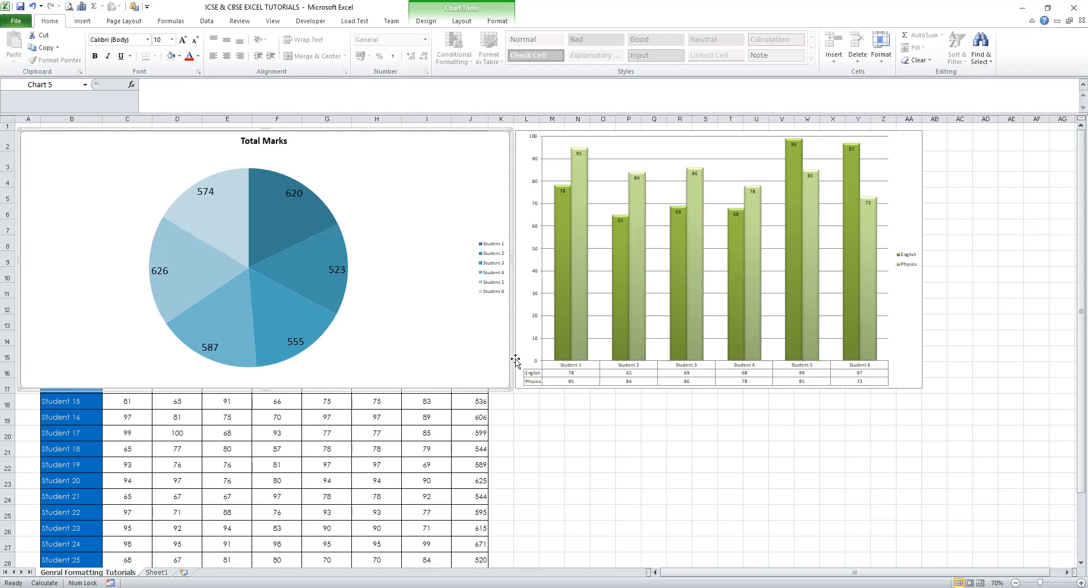
click(434, 20)
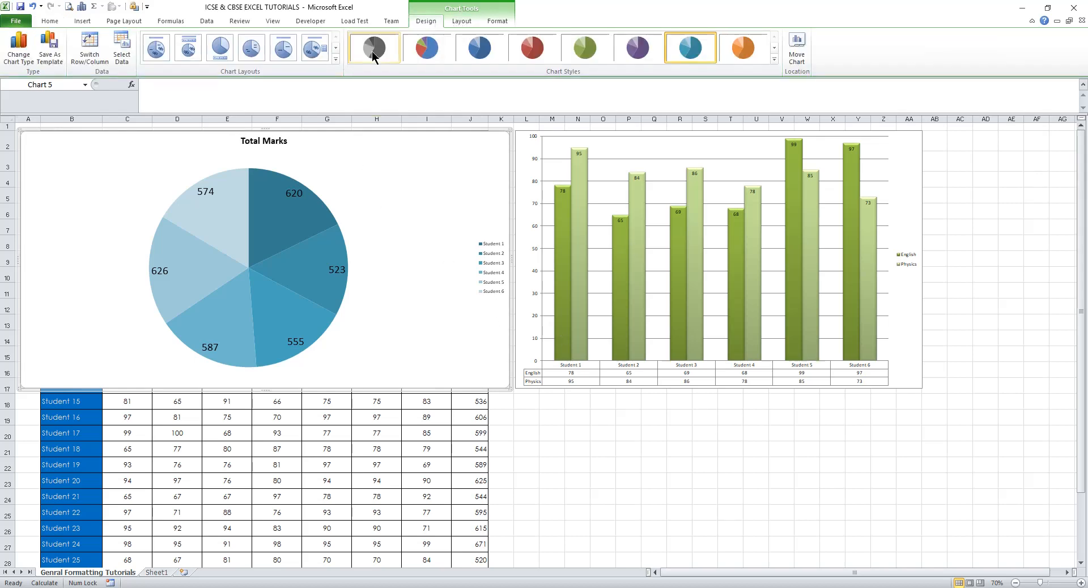
click(310, 47)
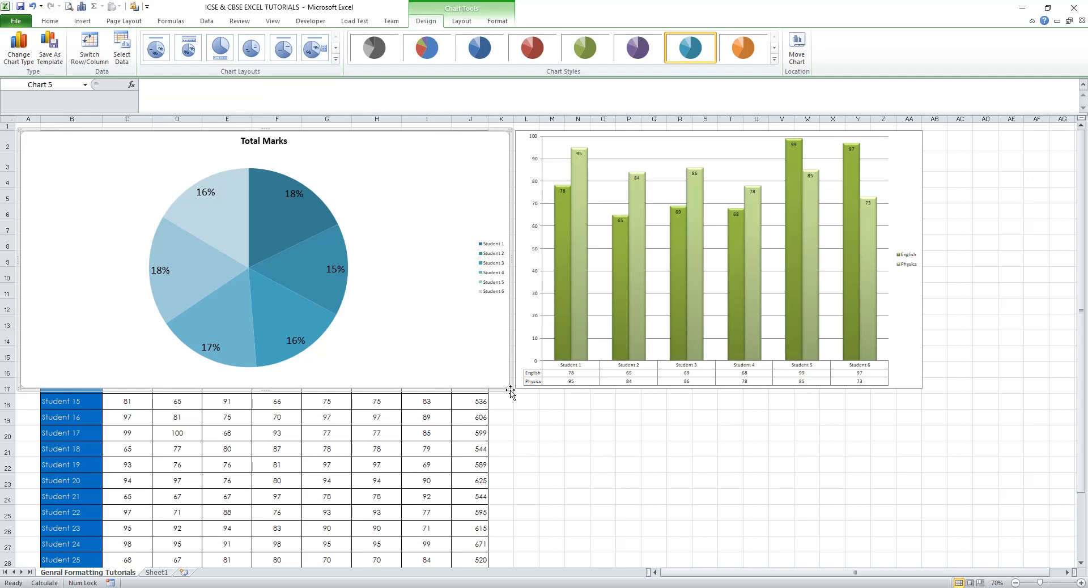
drag(509, 387, 304, 310)
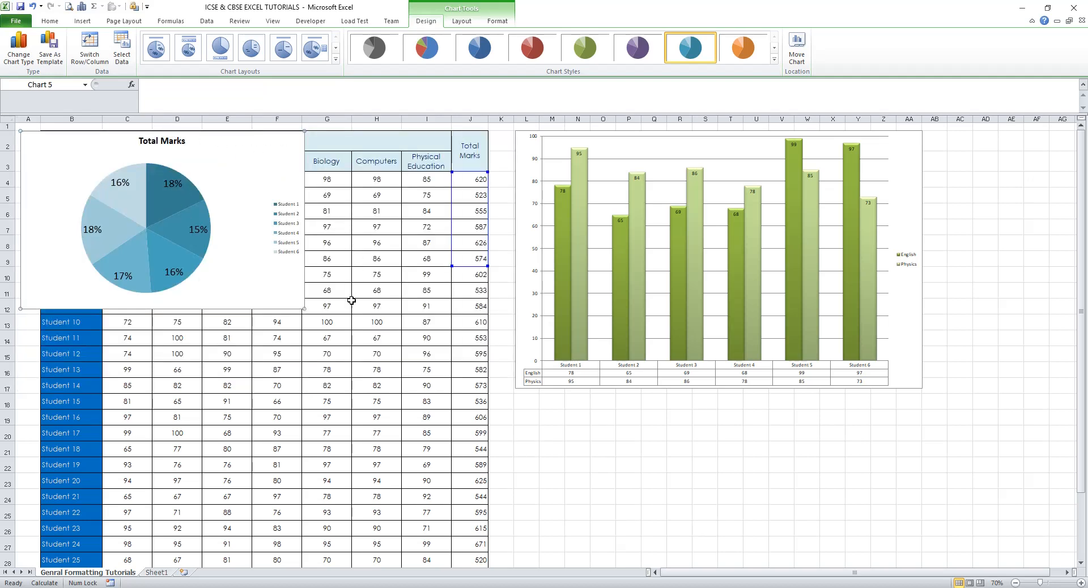
Duplicate the percentage pie chart and move the copy diagonally below the original, overlapping the marks table and the column chart.
click(259, 287)
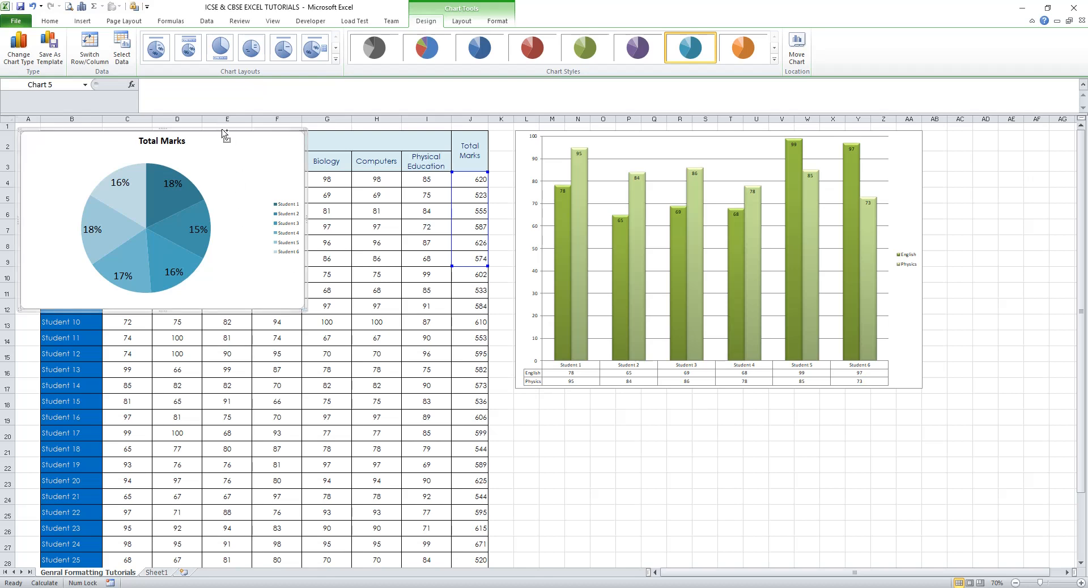
key(ctrl+c)
click(632, 448)
key(ctrl+v)
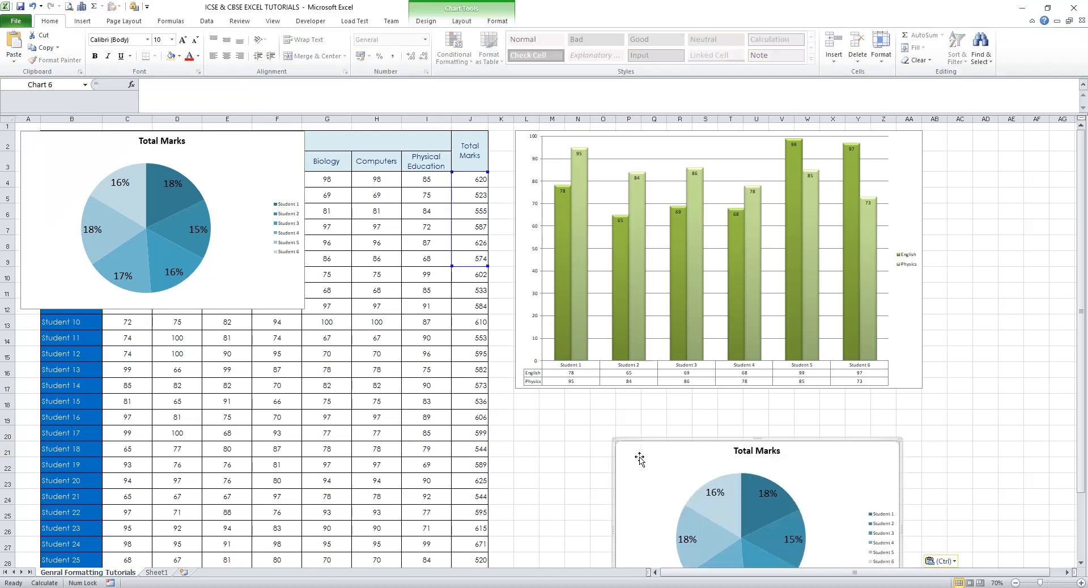
drag(698, 448, 434, 278)
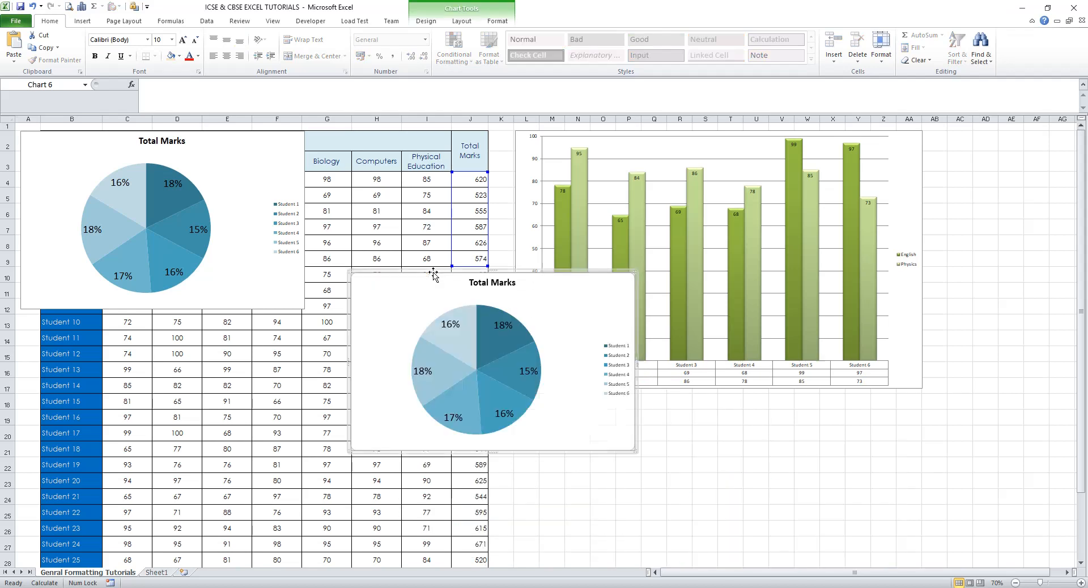
Try the name-only, bottom-legend and name-with-percentage layouts on the copied pie chart.
click(428, 20)
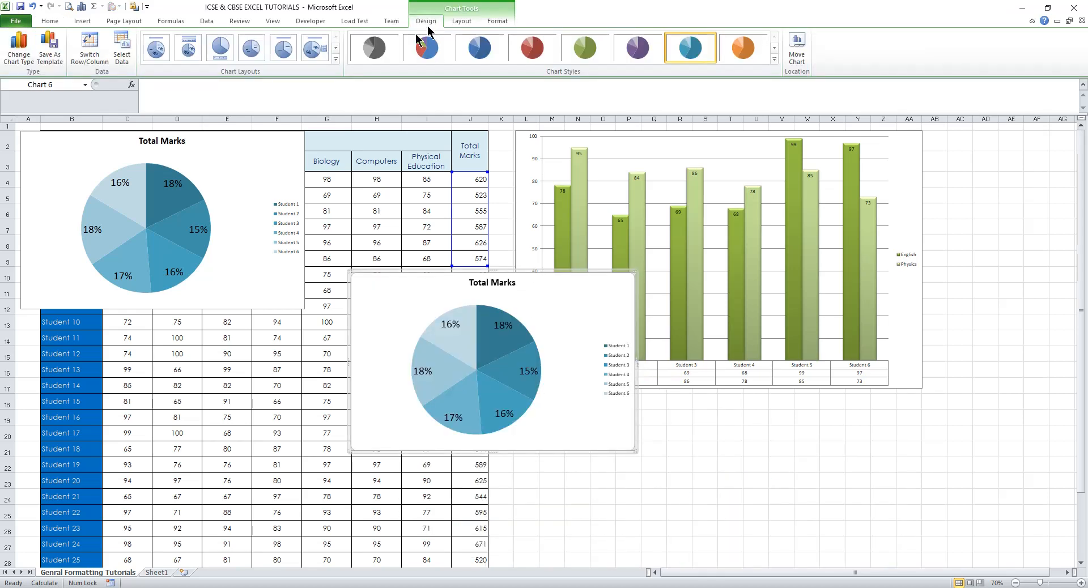
click(282, 57)
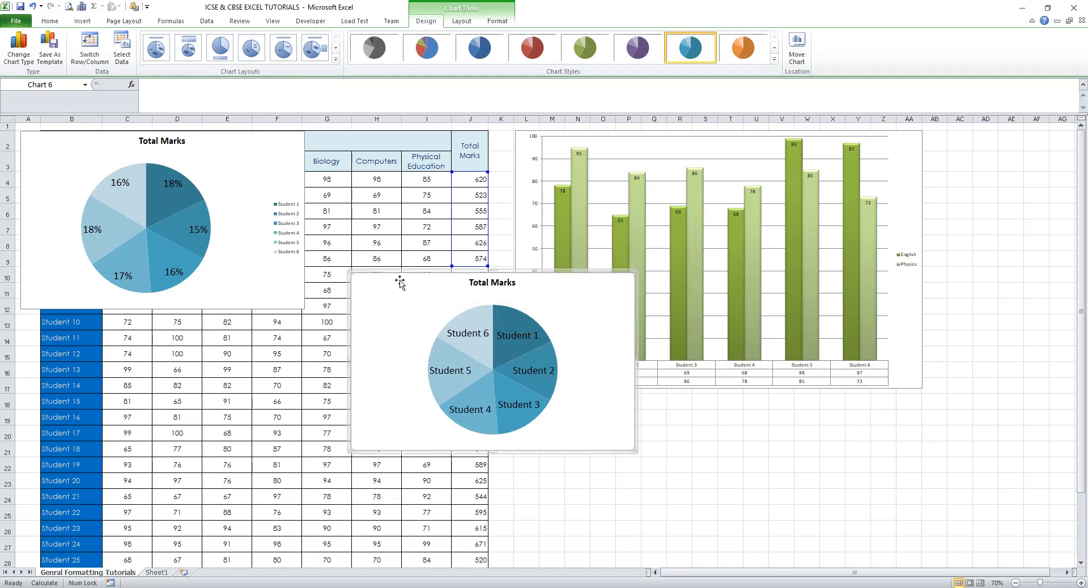
click(219, 54)
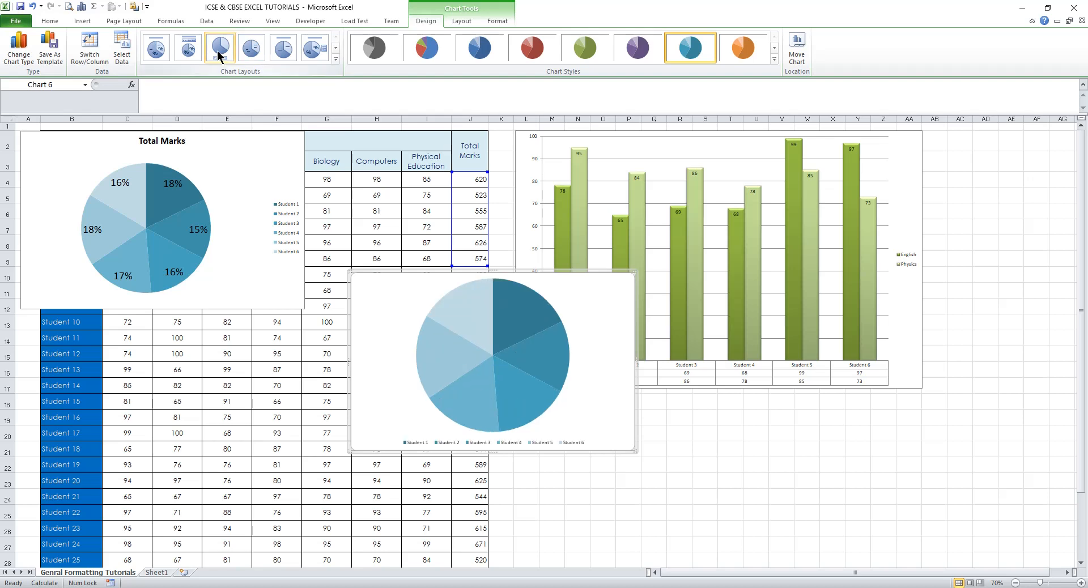
click(164, 56)
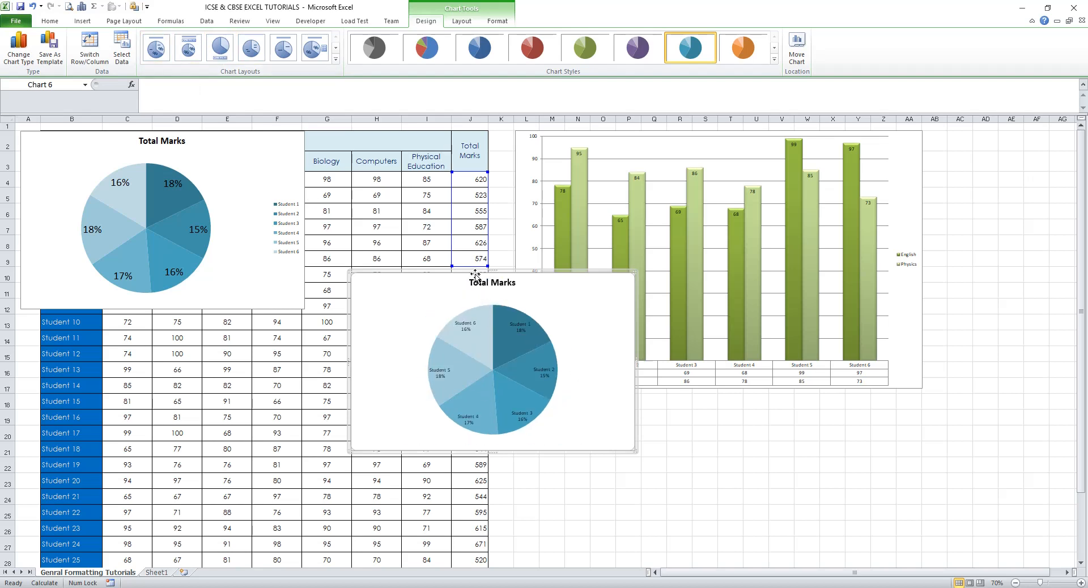
Return the copied pie chart to percentage labels with a side legend and place it directly beside the first pie chart.
drag(475, 274, 142, 313)
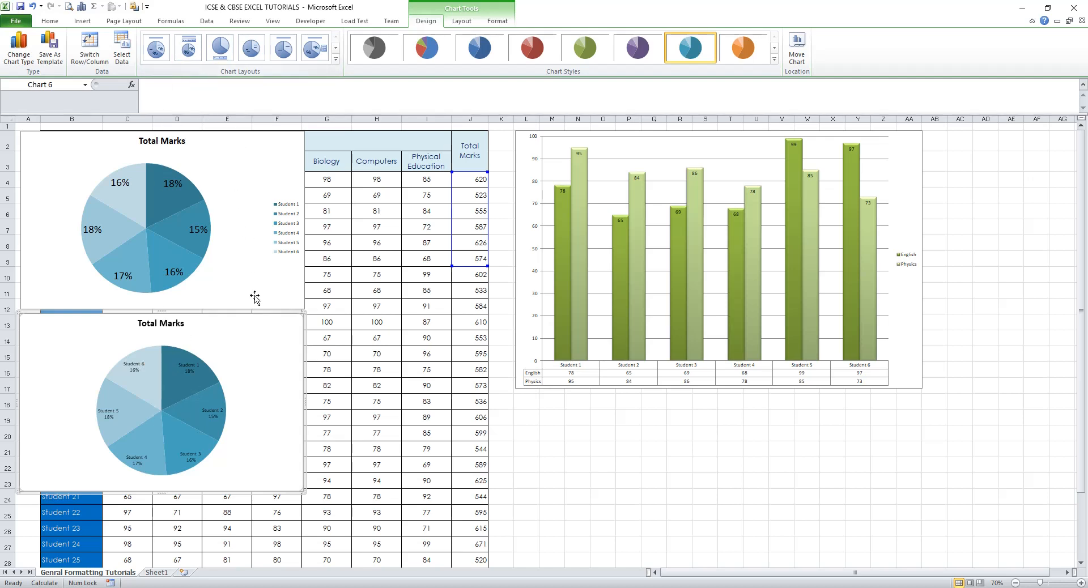
key(ctrl+z)
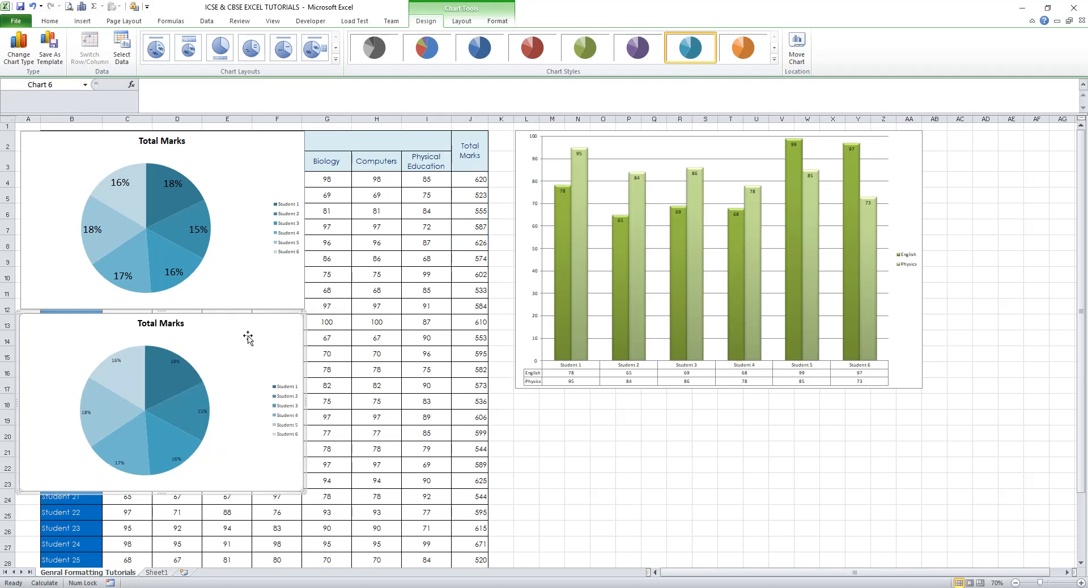
drag(212, 311, 491, 131)
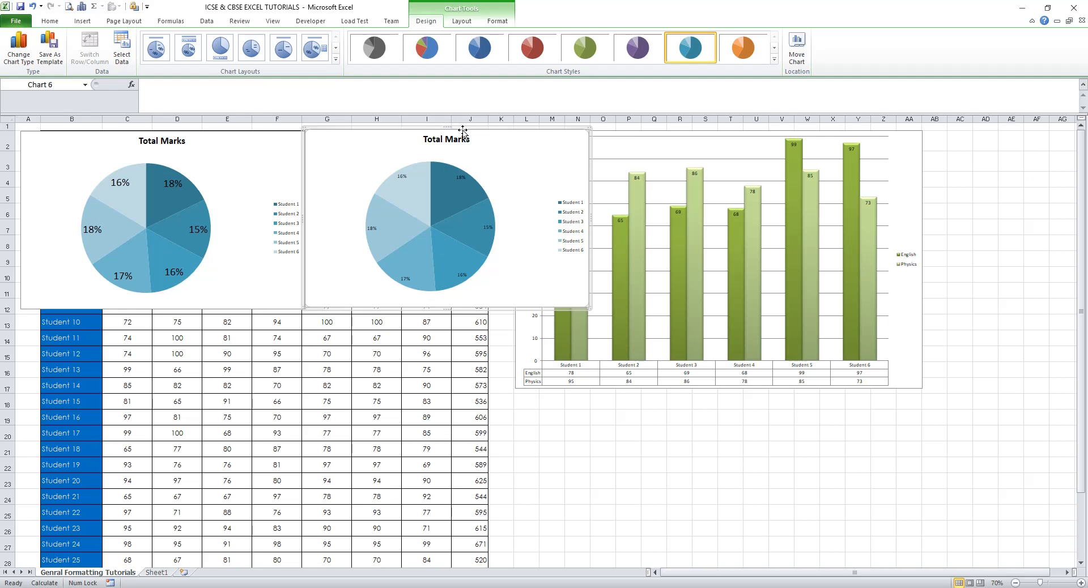
Paste another copy of the pie chart and place it directly below the first one.
click(420, 400)
key(ctrl+v)
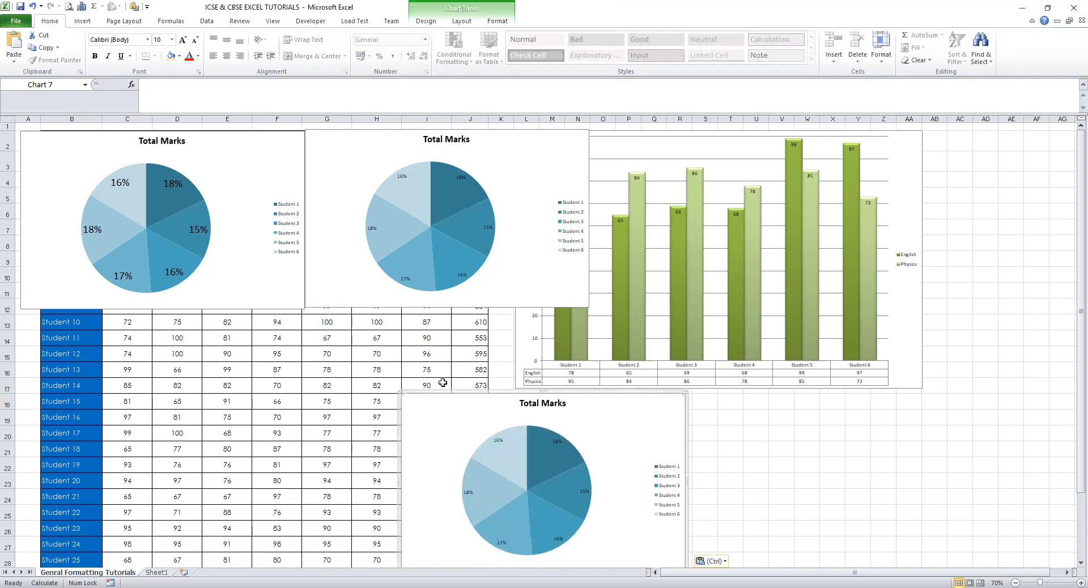
drag(442, 391, 58, 315)
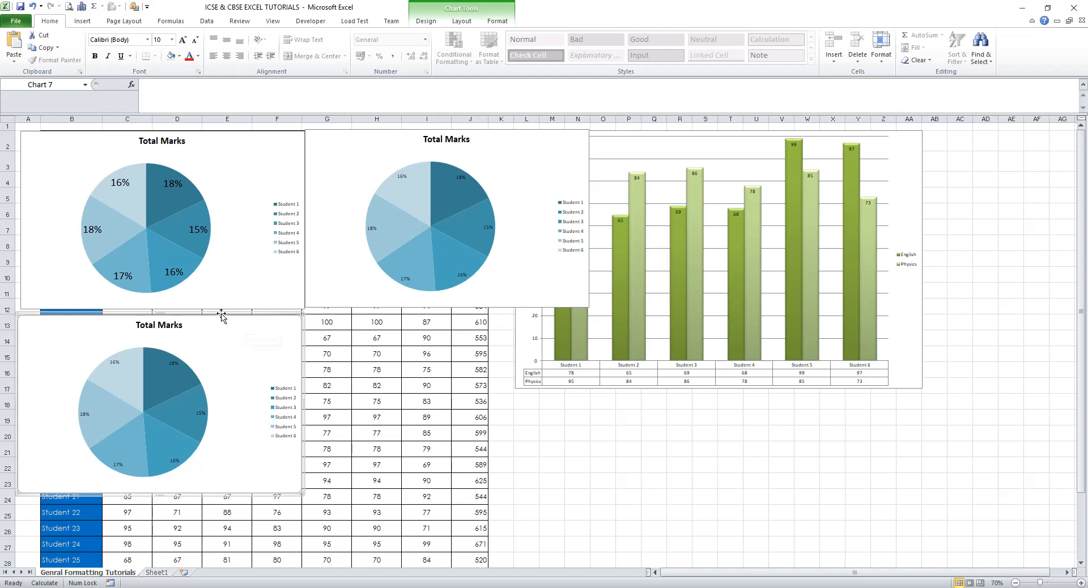
Apply the layout with the legend under the title and percentage labels to the third pie chart.
click(404, 245)
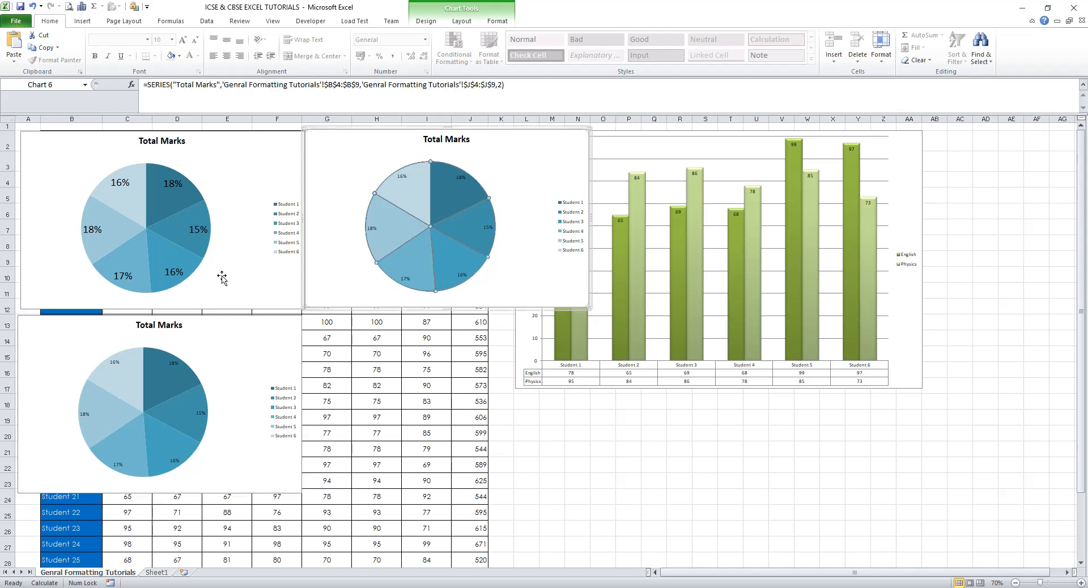
click(187, 346)
click(423, 22)
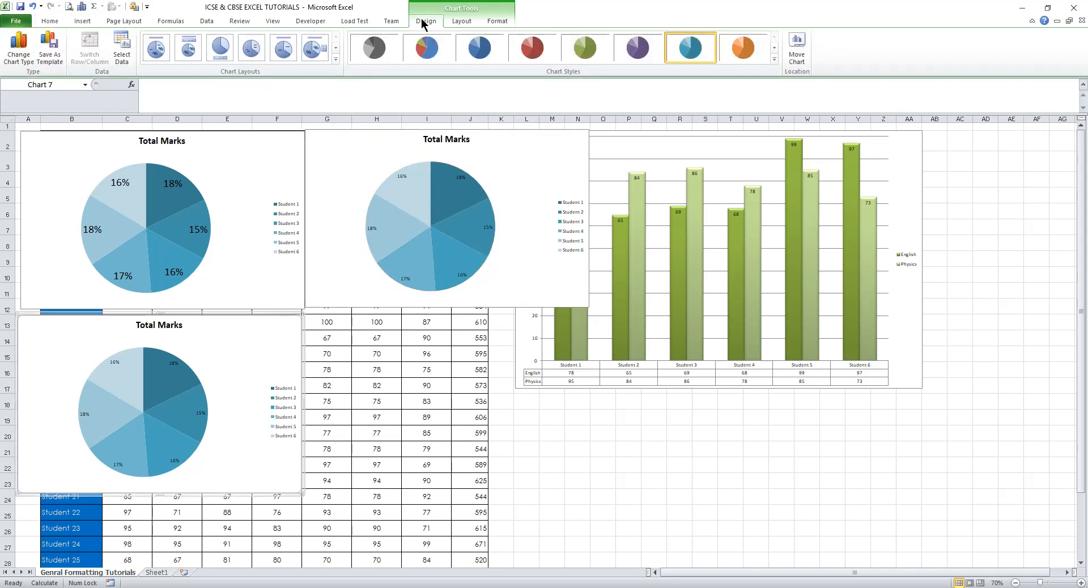
click(193, 51)
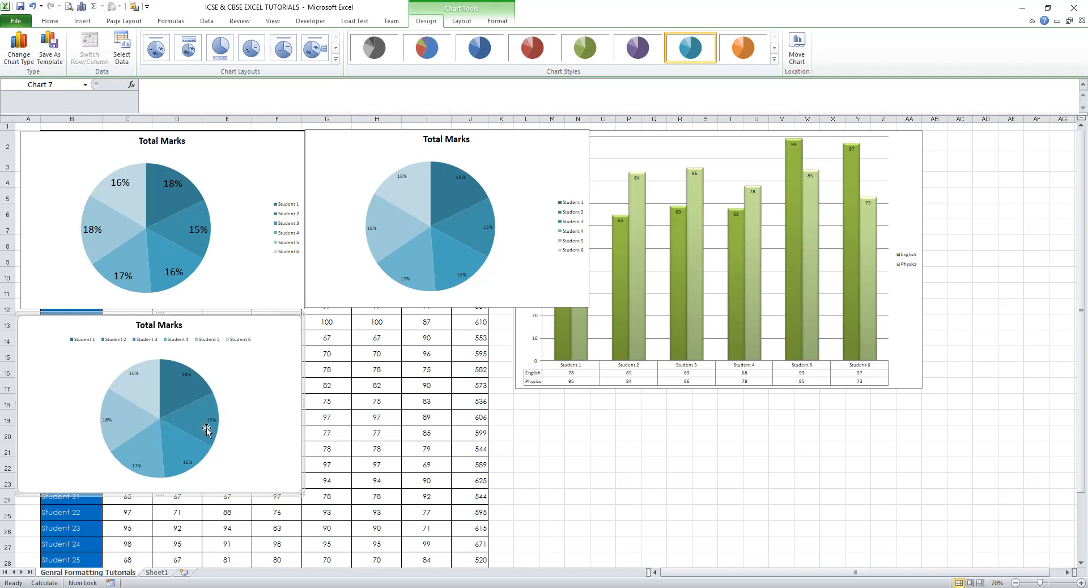
mouse_move(207, 429)
Change the second pie chart's data labels to show values instead of percentages.
click(426, 173)
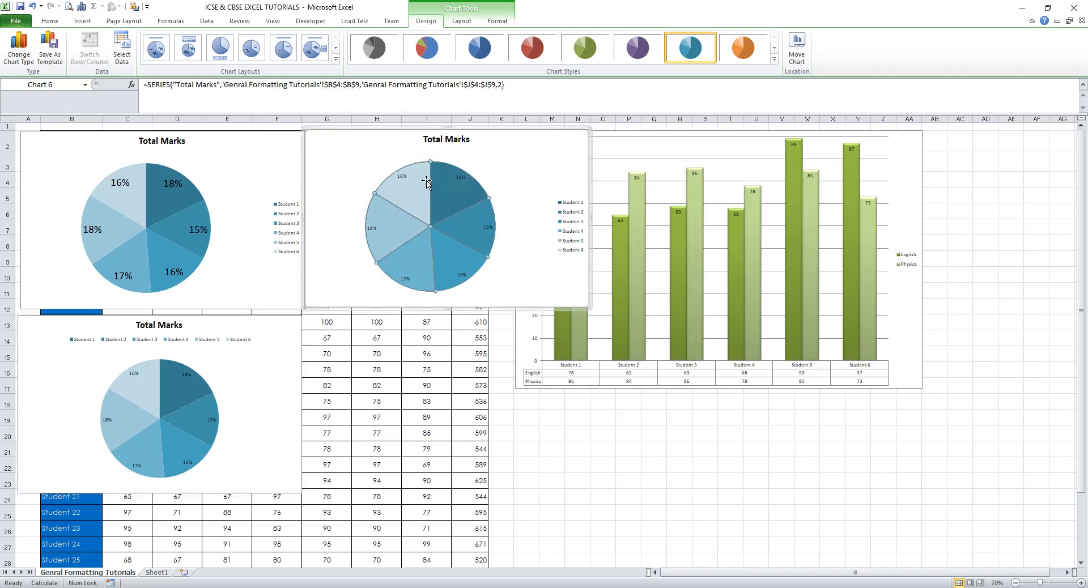
right_click(398, 180)
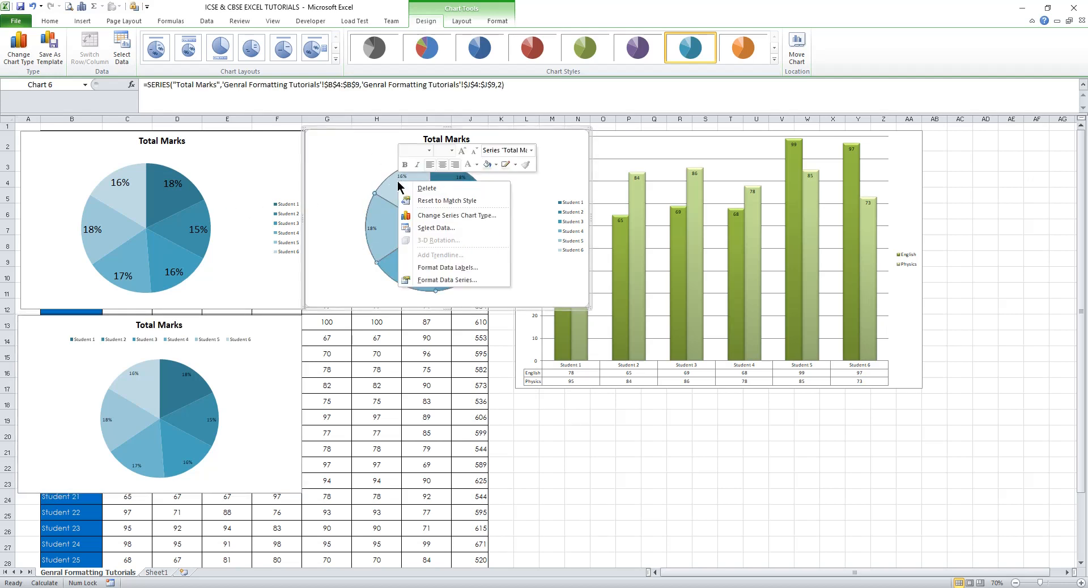
click(425, 271)
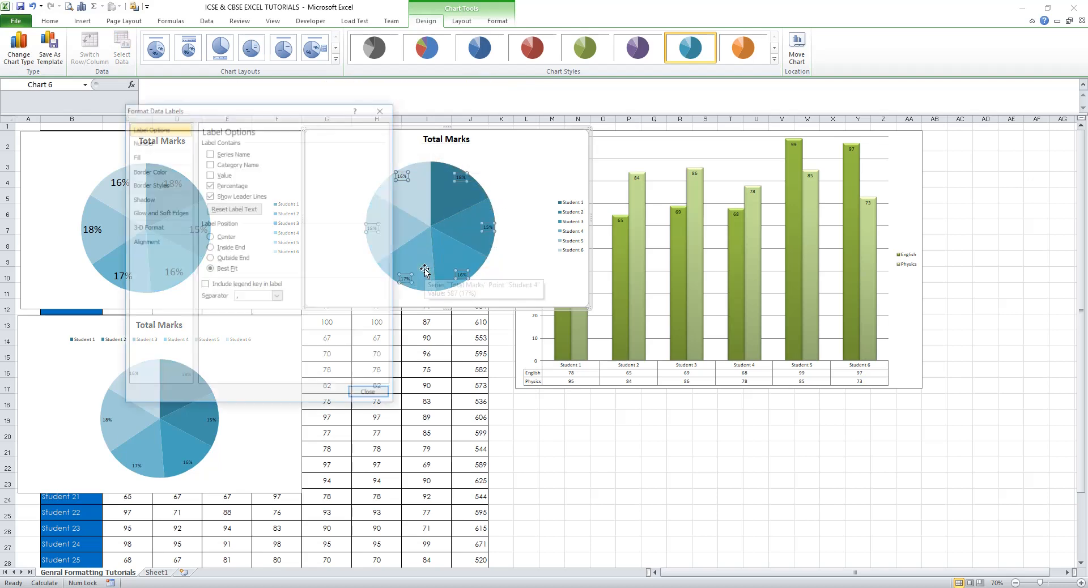
click(218, 185)
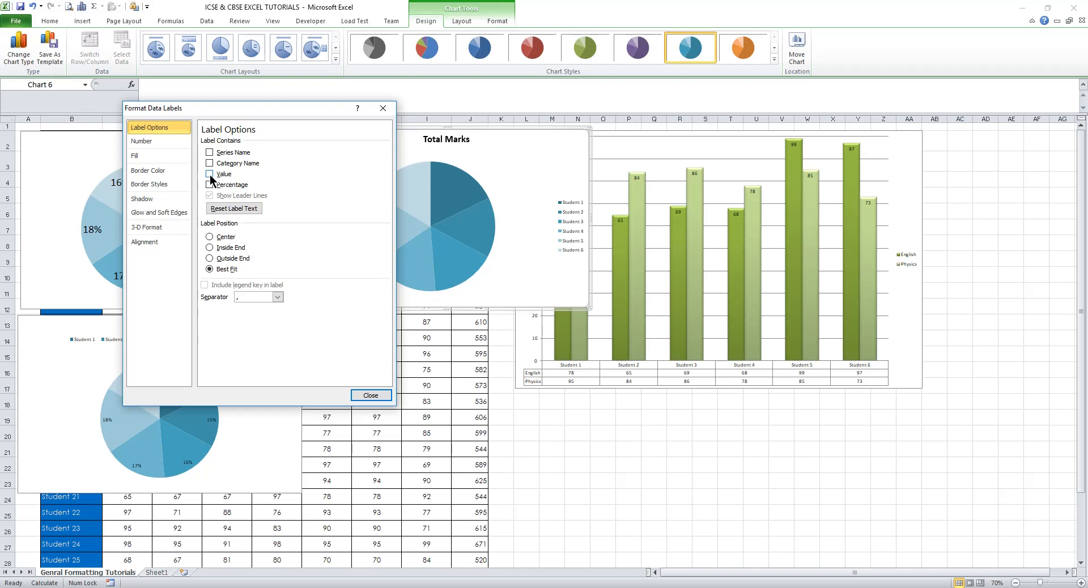
click(210, 174)
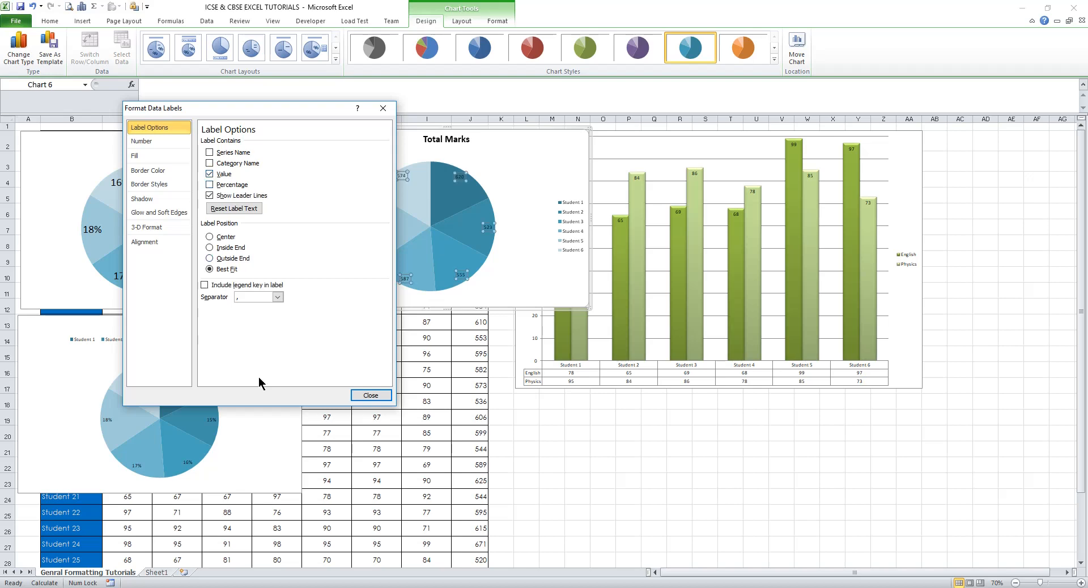
click(370, 395)
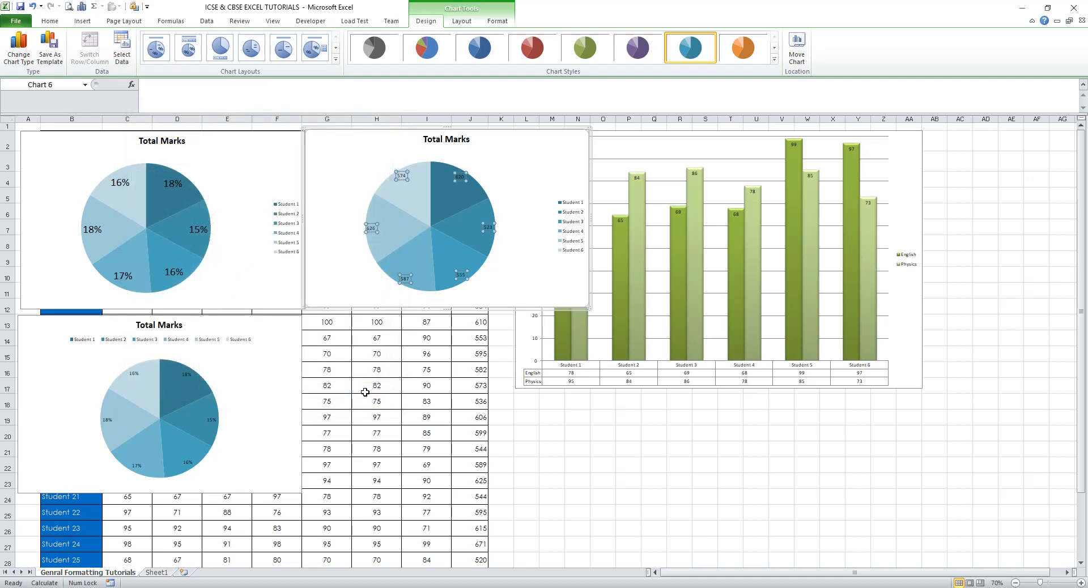
Increase the second pie chart's data label font size to 20 and enlarge the chart to reach column R and row 14.
click(50, 21)
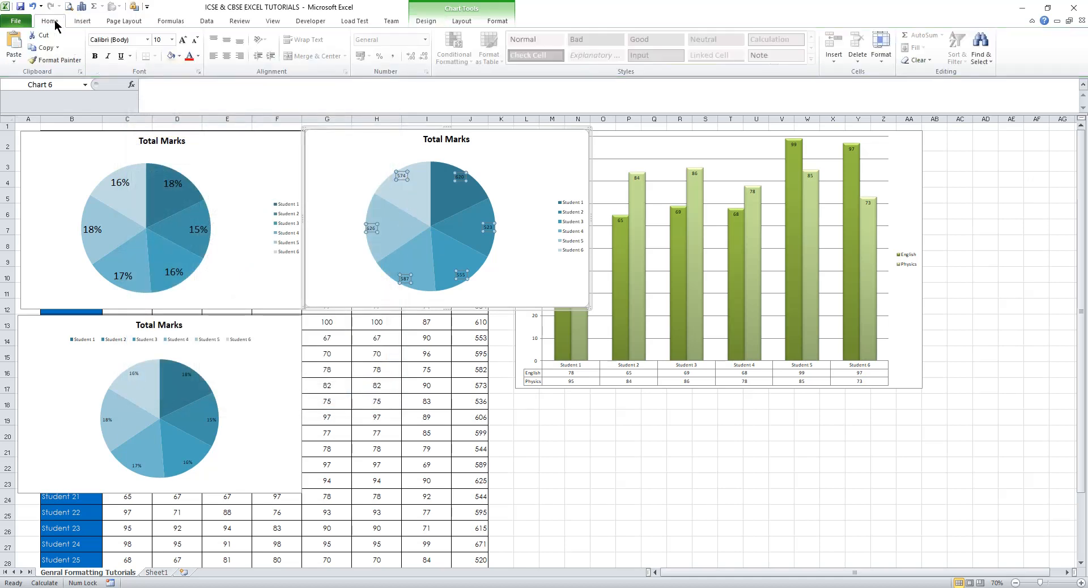
click(183, 41)
click(183, 40)
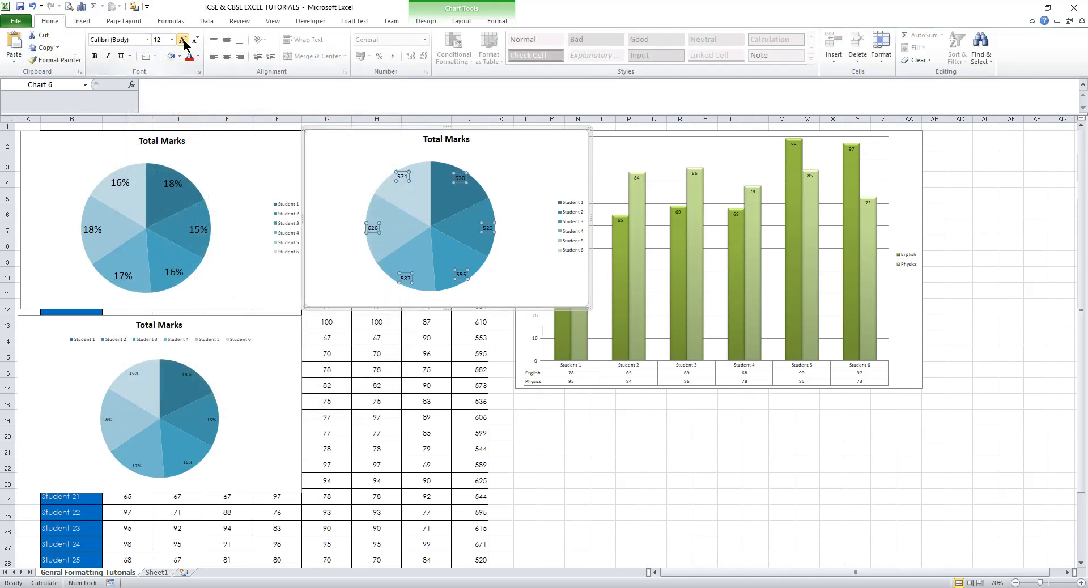
click(183, 40)
click(183, 40)
click(183, 40)
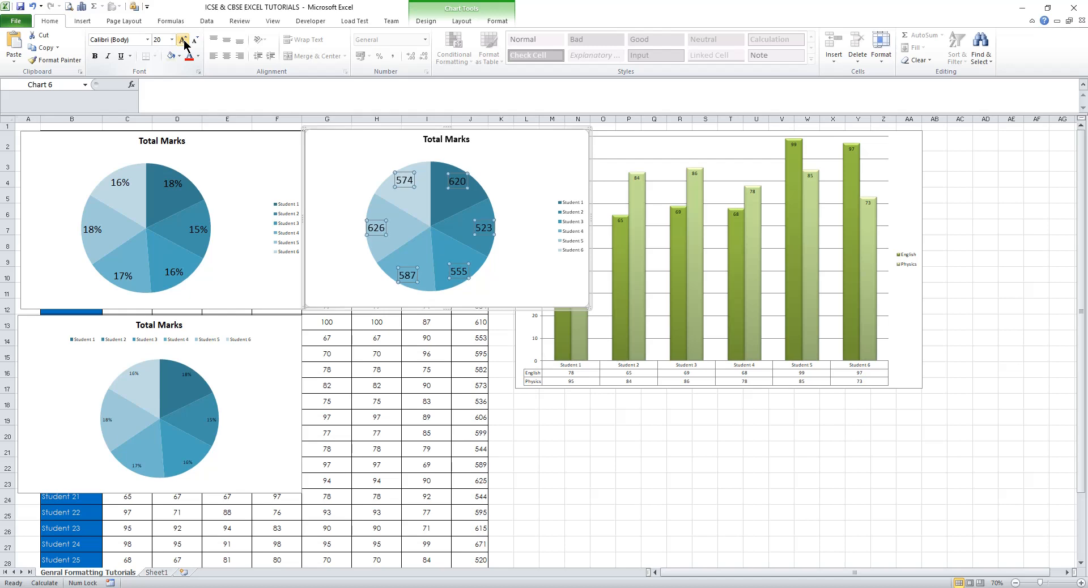
drag(587, 307, 678, 344)
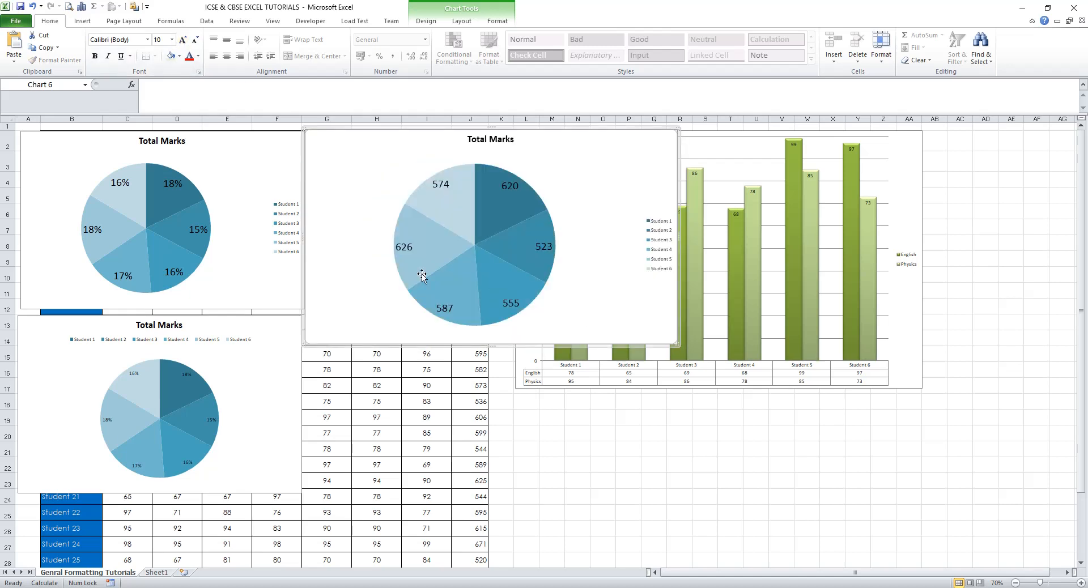
Compare the percentage-labelled pie chart with the value-labelled one beside it.
click(253, 278)
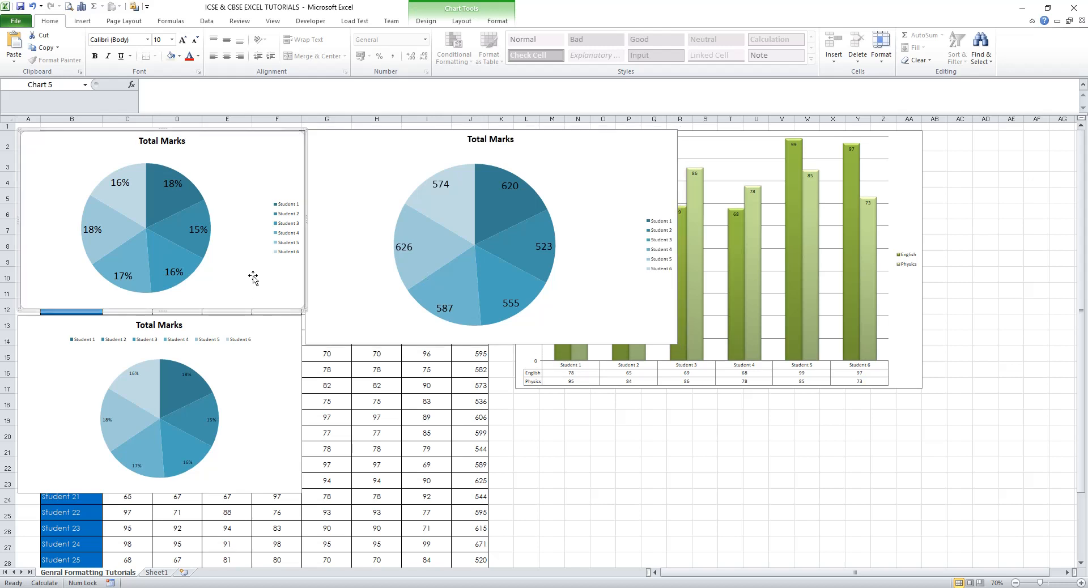
click(378, 314)
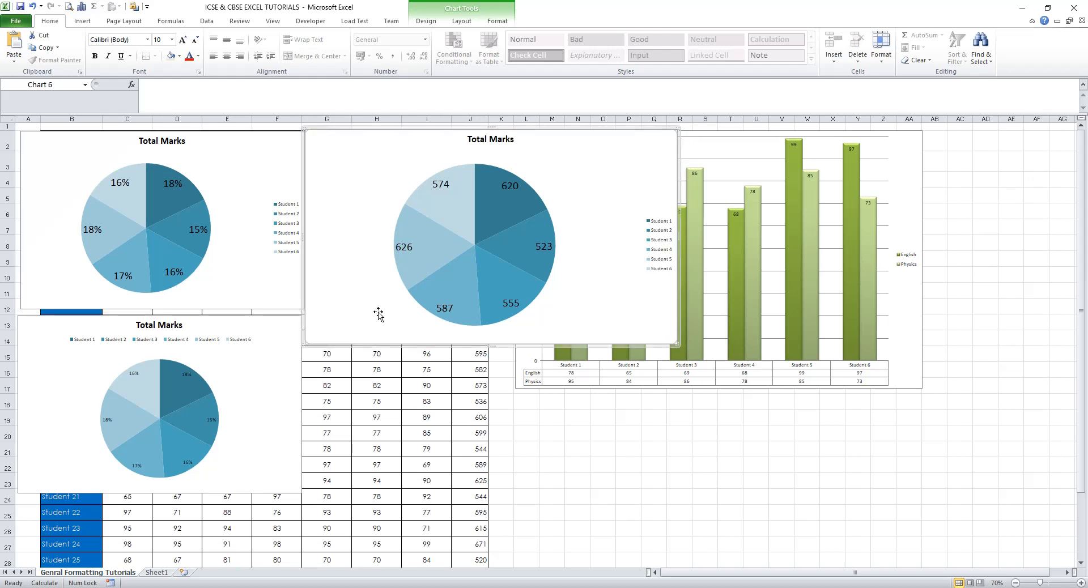
click(288, 279)
click(344, 286)
click(277, 276)
click(343, 285)
click(287, 282)
click(340, 287)
Delete the third pie chart with the legend under its title.
click(273, 321)
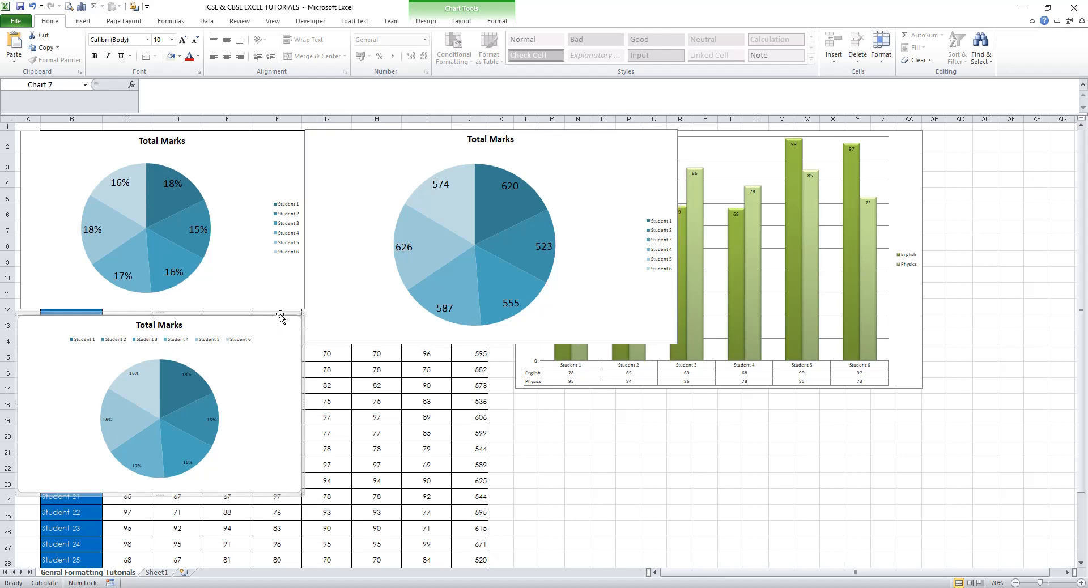
key(Delete)
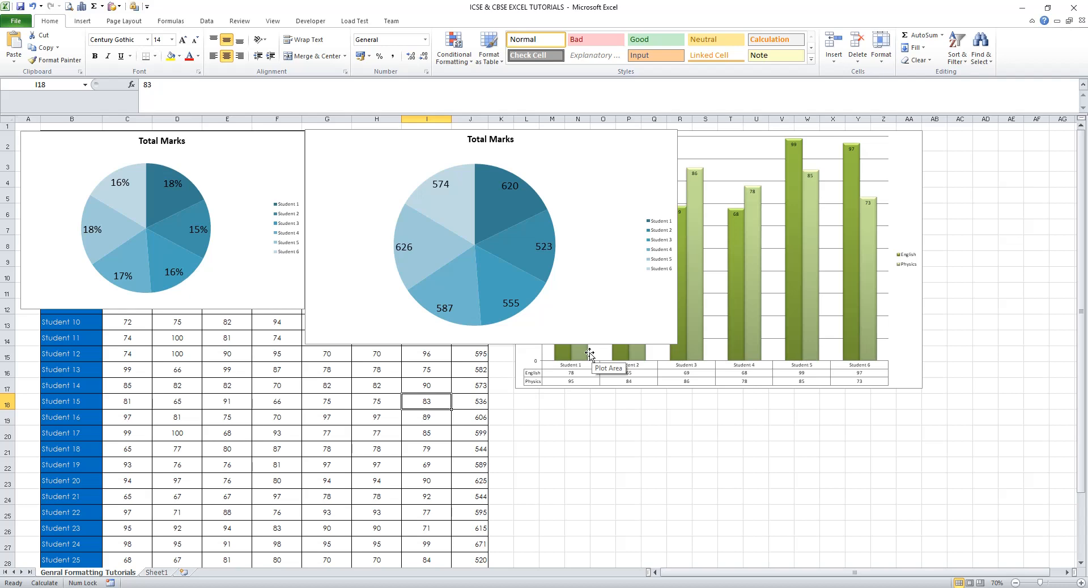
Enlarge the value-labelled pie chart slightly and move it below the percentage pie chart, spanning columns C to K from row 13 to row 28.
click(561, 327)
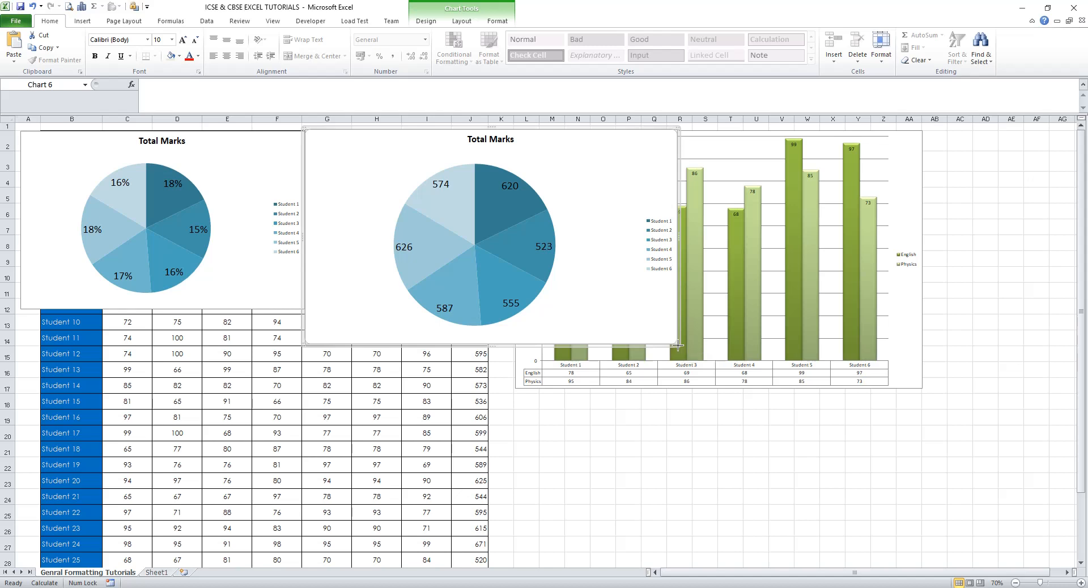
drag(677, 345, 687, 373)
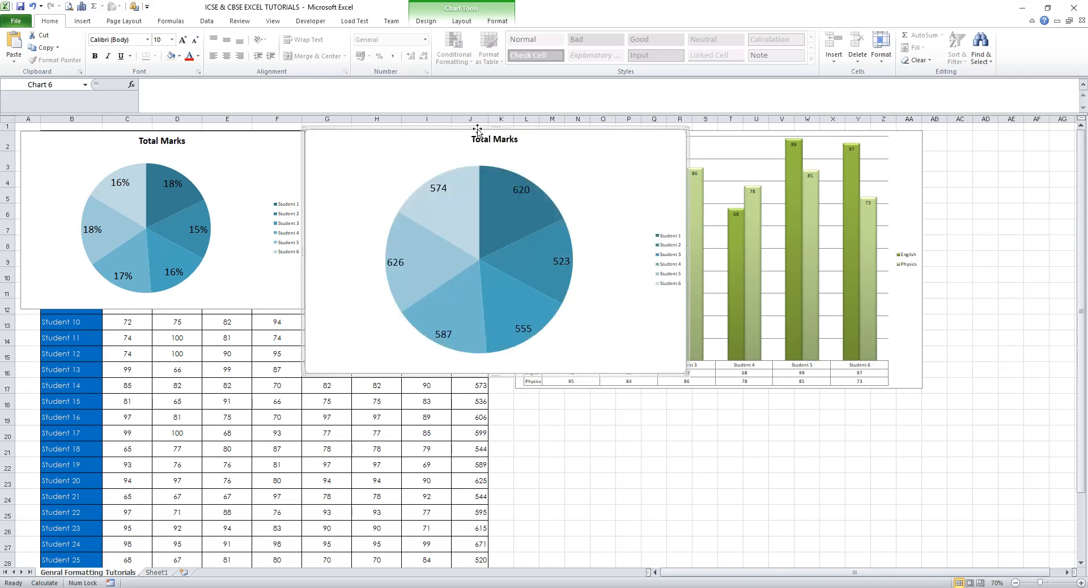
drag(439, 133, 267, 316)
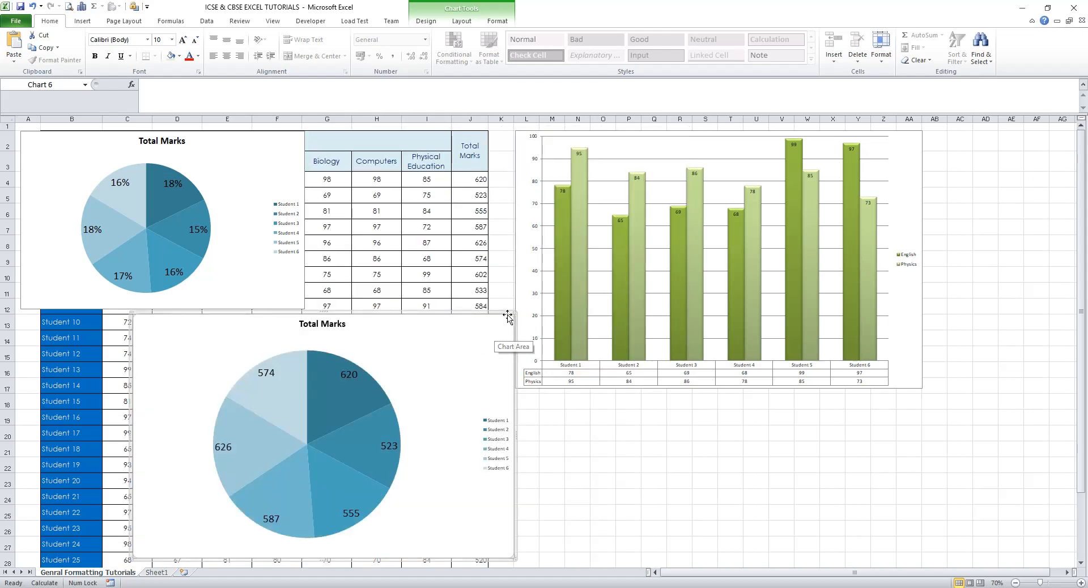